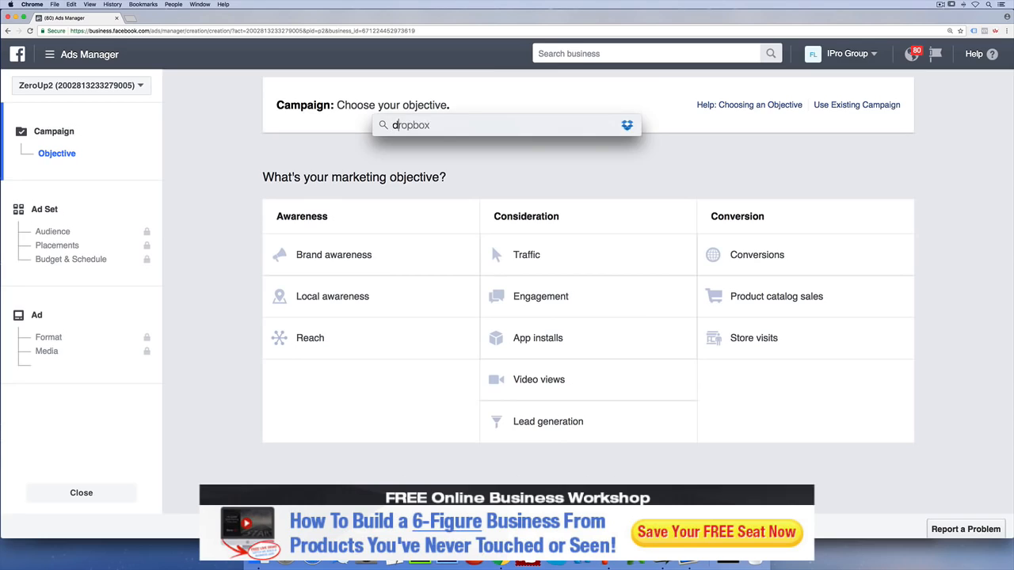
Switch to Deskscribble and handwrite the heading "CAMPAIGN" in black near the top of the white canvas
key(Return)
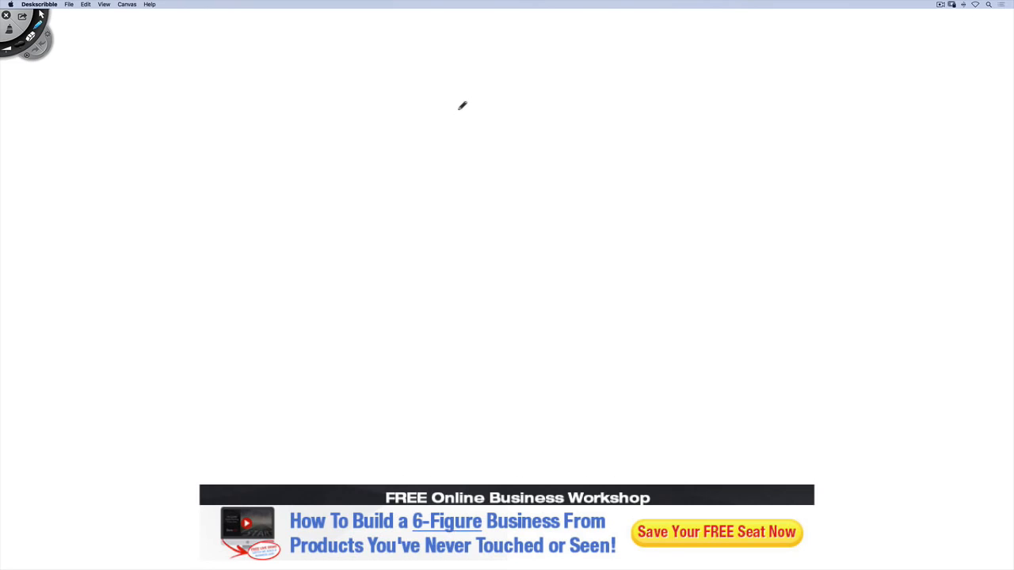
mouse_move(410, 31)
mouse_down()
mouse_move(376, 61)
mouse_move(400, 66)
mouse_up()
mouse_move(408, 43)
mouse_down()
mouse_move(419, 36)
mouse_move(431, 50)
mouse_move(457, 39)
mouse_move(484, 59)
mouse_move(516, 47)
mouse_move(532, 55)
mouse_up()
drag(538, 61, 550, 31)
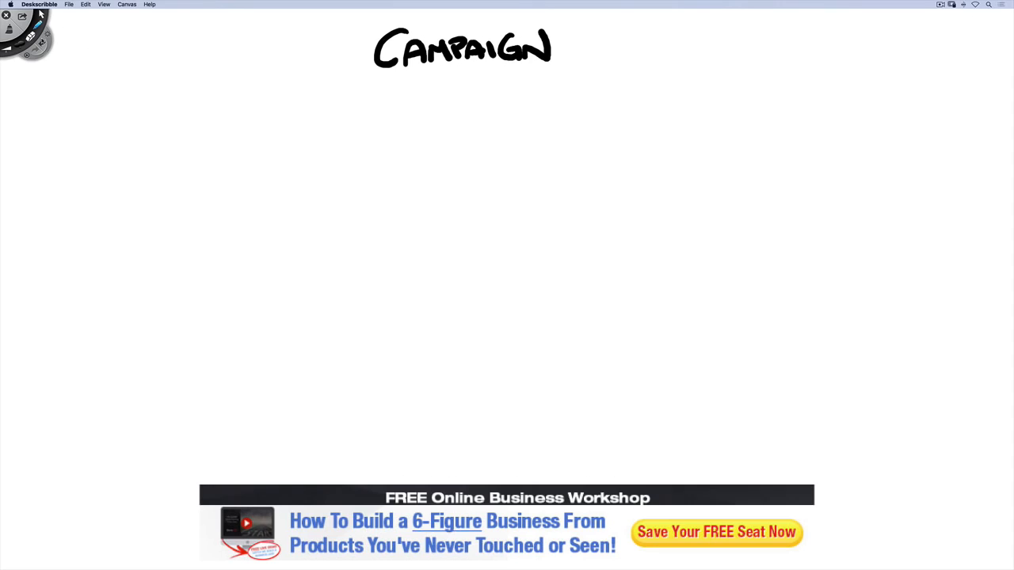
Write "DEFINE YOUR OUTCOME" and "ONE SALES FUNNEL AT A TIME" in blue beneath the CAMPAIGN heading
click(25, 48)
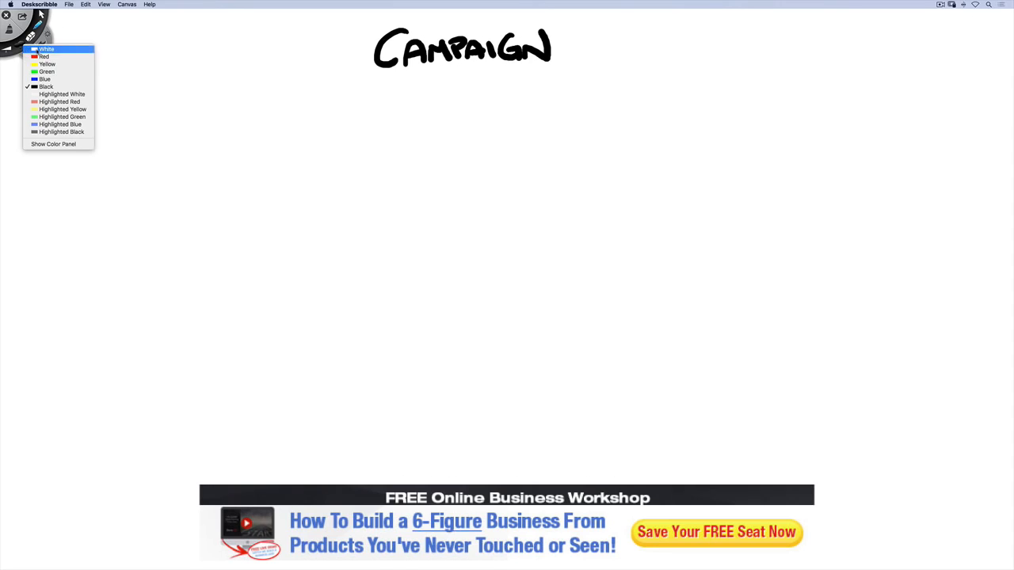
click(51, 77)
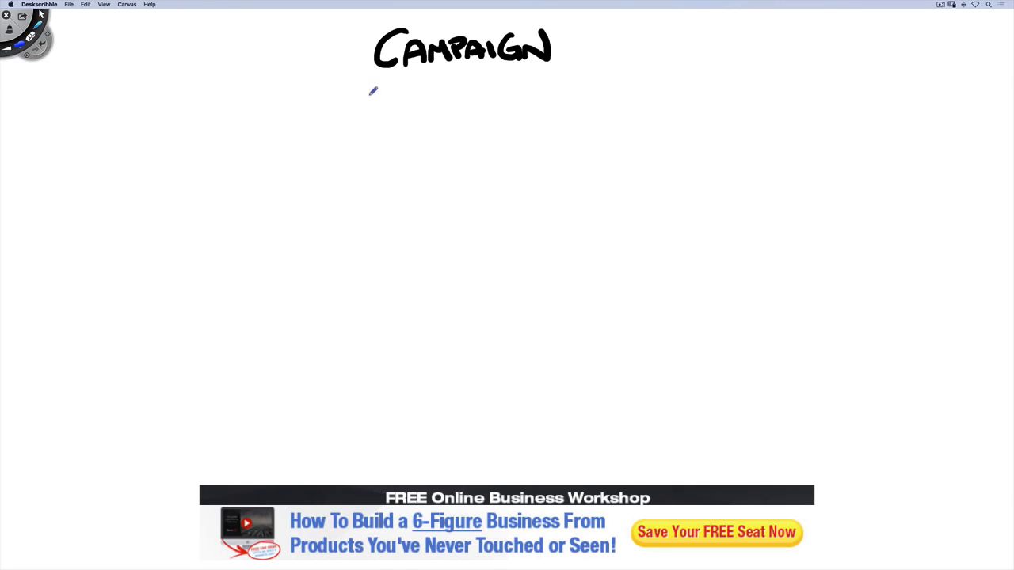
mouse_move(363, 104)
mouse_down()
mouse_move(388, 86)
mouse_move(467, 82)
mouse_move(480, 93)
mouse_move(542, 87)
mouse_move(562, 96)
mouse_move(622, 82)
mouse_move(645, 93)
mouse_move(702, 90)
mouse_move(708, 101)
mouse_up()
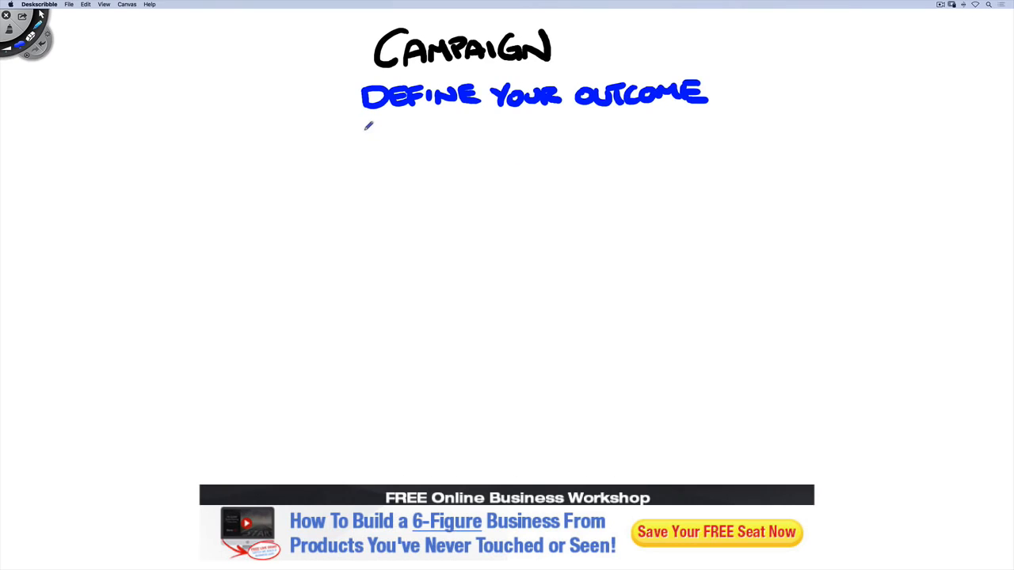
mouse_move(367, 125)
mouse_down()
mouse_move(413, 124)
mouse_move(433, 143)
mouse_move(481, 125)
mouse_move(557, 132)
mouse_move(544, 127)
mouse_move(613, 120)
mouse_move(645, 139)
mouse_move(671, 117)
mouse_move(678, 127)
mouse_up()
mouse_move(686, 124)
mouse_down()
mouse_move(690, 116)
mouse_move(728, 138)
mouse_move(762, 113)
mouse_move(808, 116)
mouse_move(814, 136)
mouse_up()
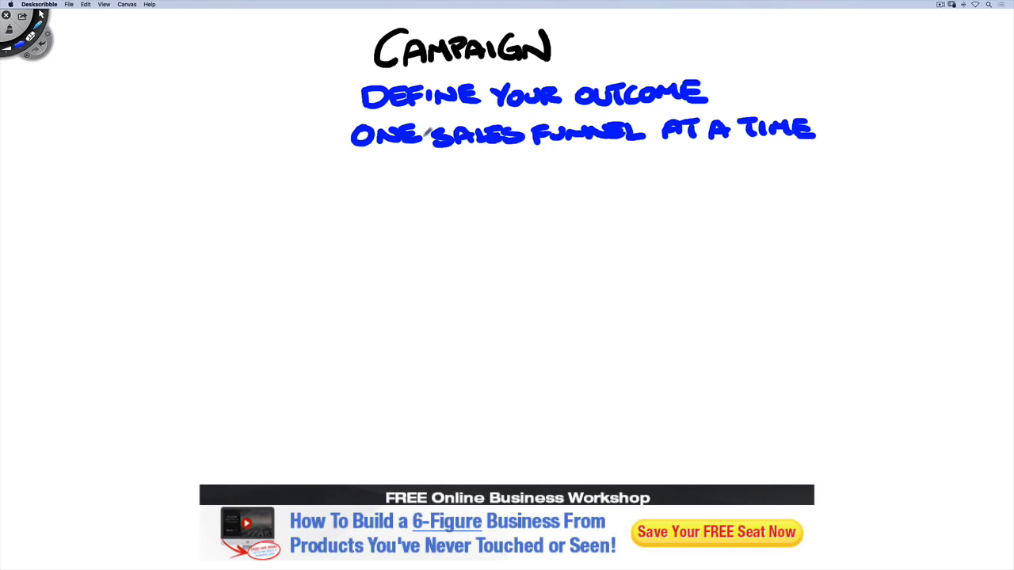
In black, number the CAMPAIGN heading with a circled 1 and add a circled 2 with the heading "AD SET" below
click(24, 43)
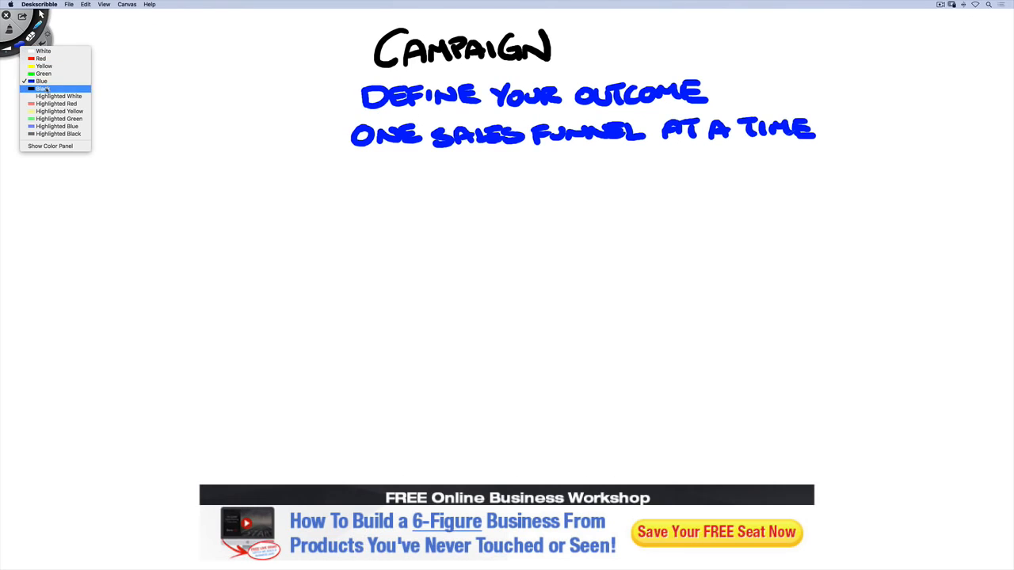
click(36, 87)
mouse_move(256, 66)
mouse_down()
mouse_move(259, 82)
mouse_move(230, 70)
mouse_move(284, 64)
mouse_move(270, 53)
mouse_up()
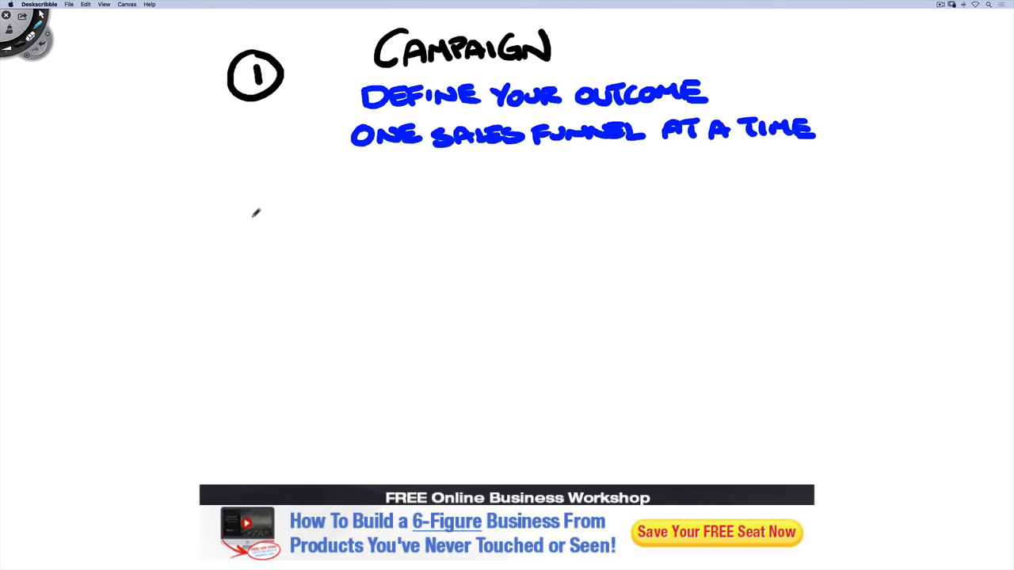
mouse_move(250, 214)
mouse_down()
mouse_move(274, 243)
mouse_move(231, 255)
mouse_move(291, 213)
mouse_move(268, 204)
mouse_up()
mouse_move(396, 228)
mouse_down()
mouse_move(394, 210)
mouse_move(467, 232)
mouse_move(501, 212)
mouse_move(530, 236)
mouse_up()
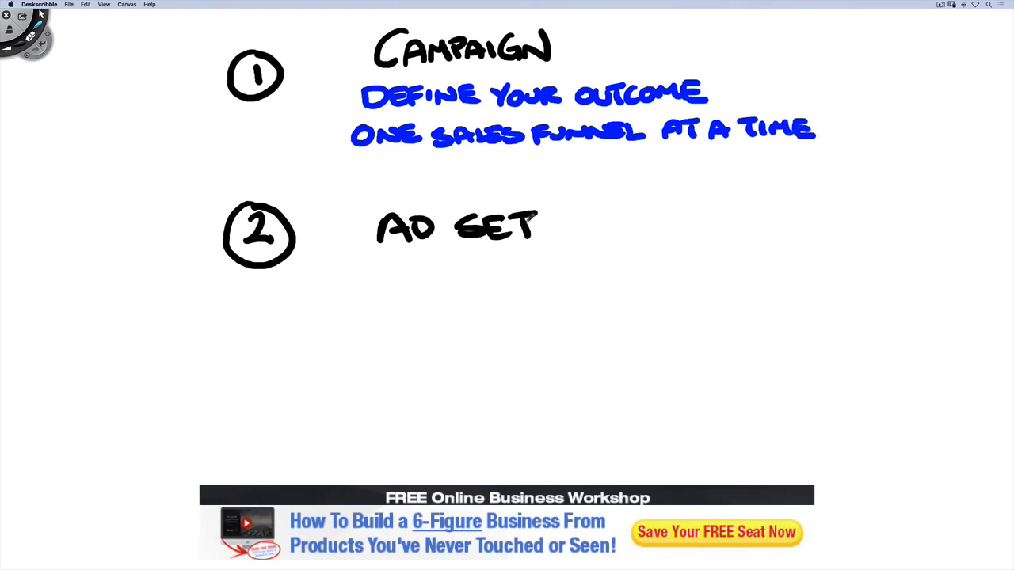
Write "YOUR TARGETING" in blue beneath the AD SET heading
click(23, 48)
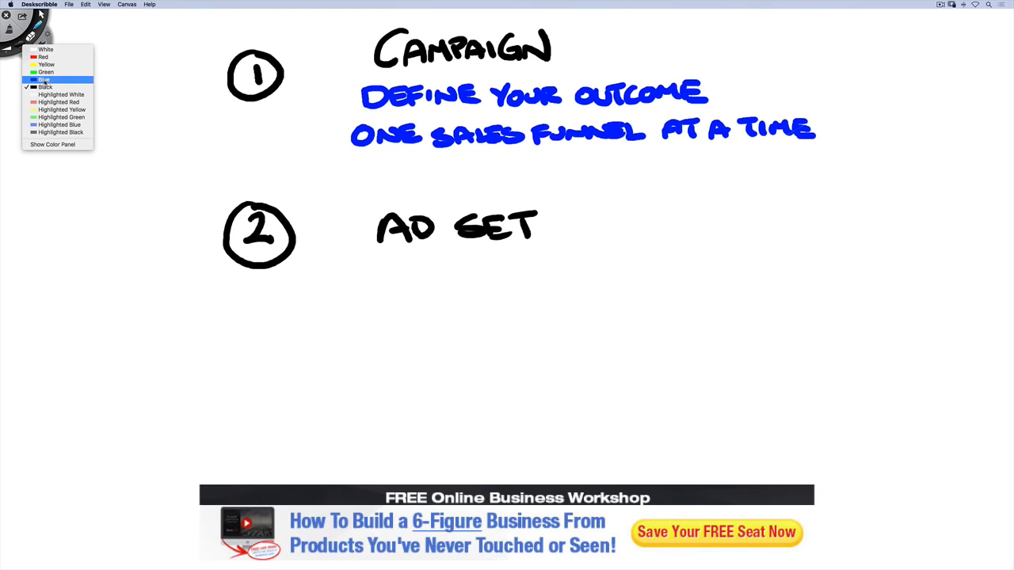
click(46, 81)
mouse_move(349, 267)
mouse_down()
mouse_move(372, 282)
mouse_move(432, 272)
mouse_move(434, 292)
mouse_move(509, 270)
mouse_move(556, 285)
mouse_move(582, 261)
mouse_move(602, 279)
mouse_move(648, 260)
mouse_up()
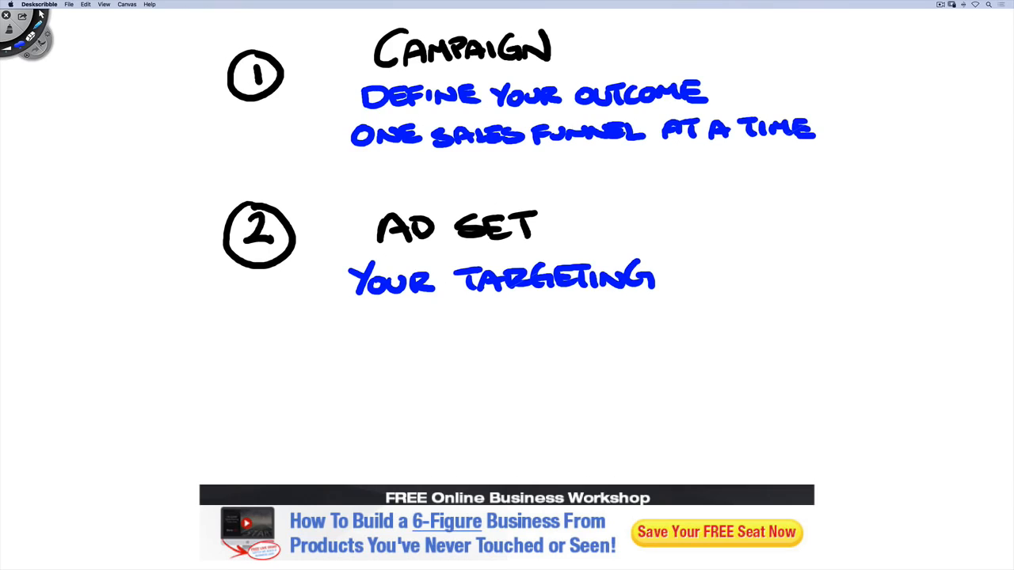
Add a black circled 3 with the heading "AD LEVEL" below the targeting note
click(24, 48)
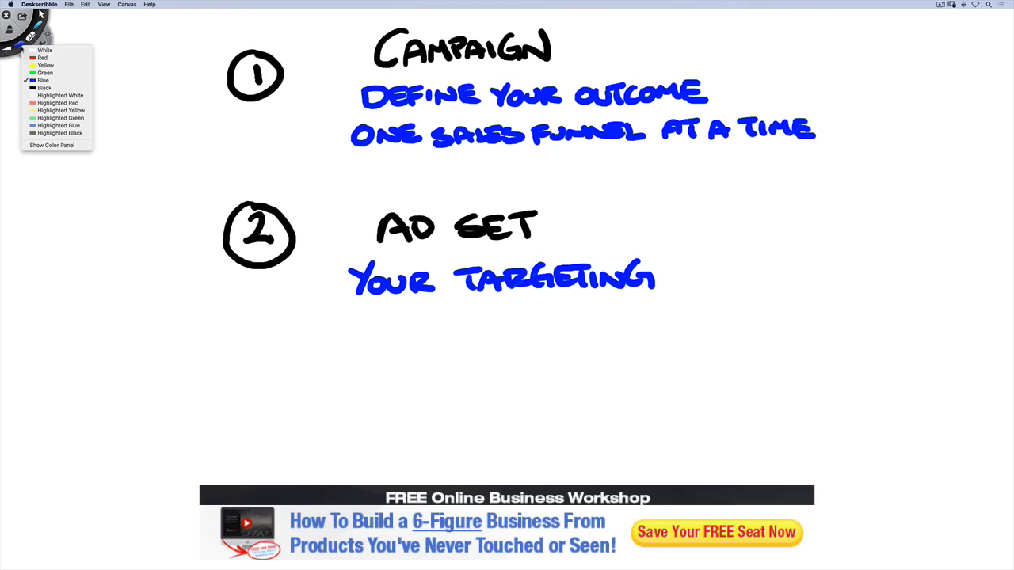
click(55, 86)
mouse_move(249, 357)
mouse_down()
mouse_move(277, 358)
mouse_move(250, 385)
mouse_move(294, 389)
mouse_move(279, 346)
mouse_up()
mouse_move(374, 393)
mouse_down()
mouse_move(399, 394)
mouse_move(396, 379)
mouse_up()
mouse_move(404, 388)
mouse_down()
mouse_move(406, 363)
mouse_move(404, 390)
mouse_up()
mouse_move(480, 363)
mouse_down()
mouse_move(501, 391)
mouse_move(515, 376)
mouse_up()
mouse_move(518, 366)
mouse_down()
mouse_move(552, 363)
mouse_move(564, 384)
mouse_move(584, 382)
mouse_up()
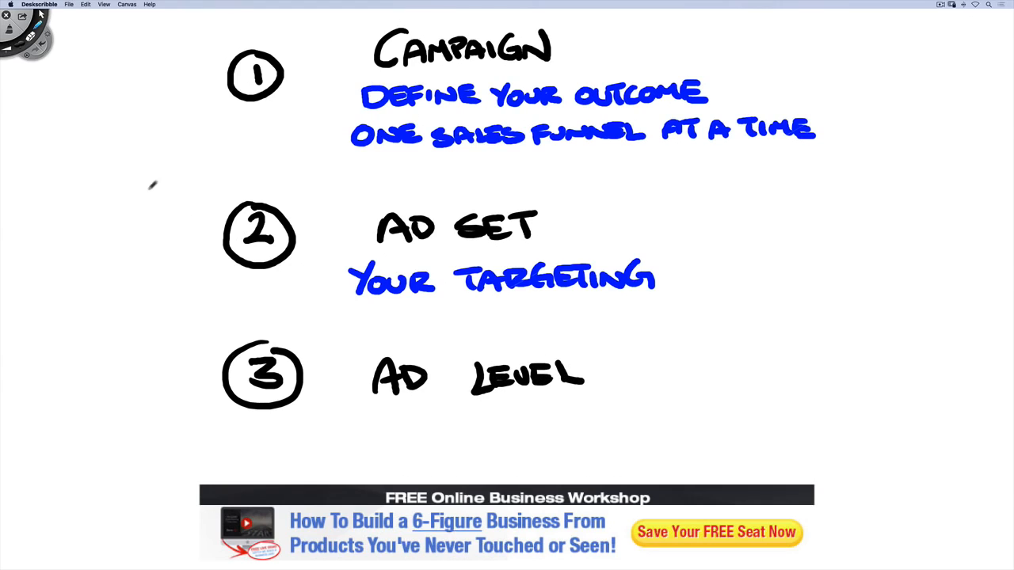
Write "AD MESSAGE" in blue beneath the AD LEVEL heading
click(23, 49)
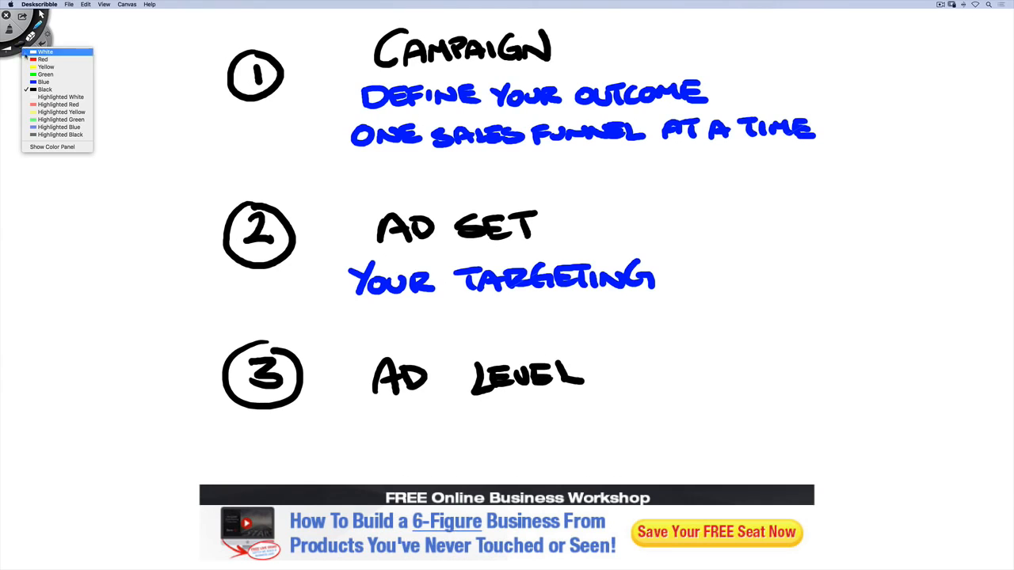
click(57, 77)
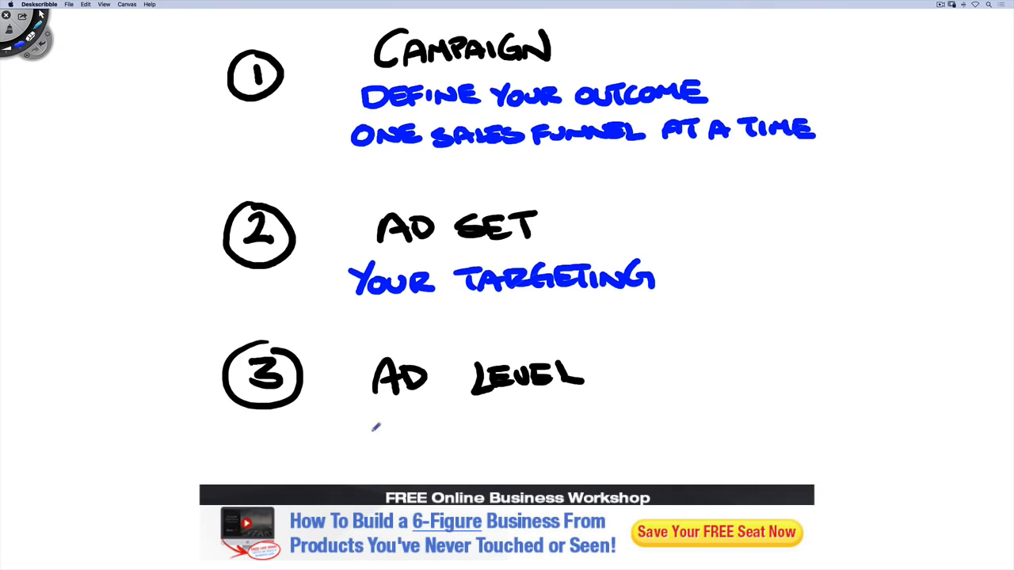
mouse_move(360, 449)
mouse_down()
mouse_move(386, 450)
mouse_move(380, 434)
mouse_up()
mouse_move(390, 424)
mouse_down()
mouse_move(400, 428)
mouse_move(391, 448)
mouse_move(471, 427)
mouse_move(484, 440)
mouse_move(513, 444)
mouse_move(525, 432)
mouse_move(554, 443)
mouse_move(590, 423)
mouse_move(593, 448)
mouse_up()
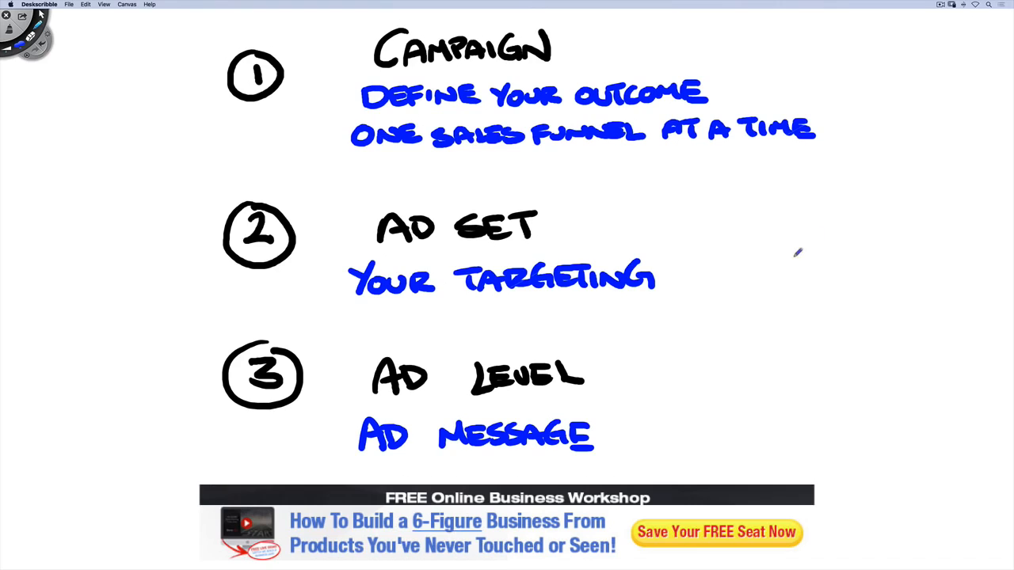
Beside the ad set notes, draw a circled "HUNTING" with an arrow down to a boxed "ADS" in blue
mouse_move(771, 248)
mouse_down()
mouse_move(789, 260)
mouse_move(840, 246)
mouse_move(864, 258)
mouse_move(885, 251)
mouse_move(910, 263)
mouse_up()
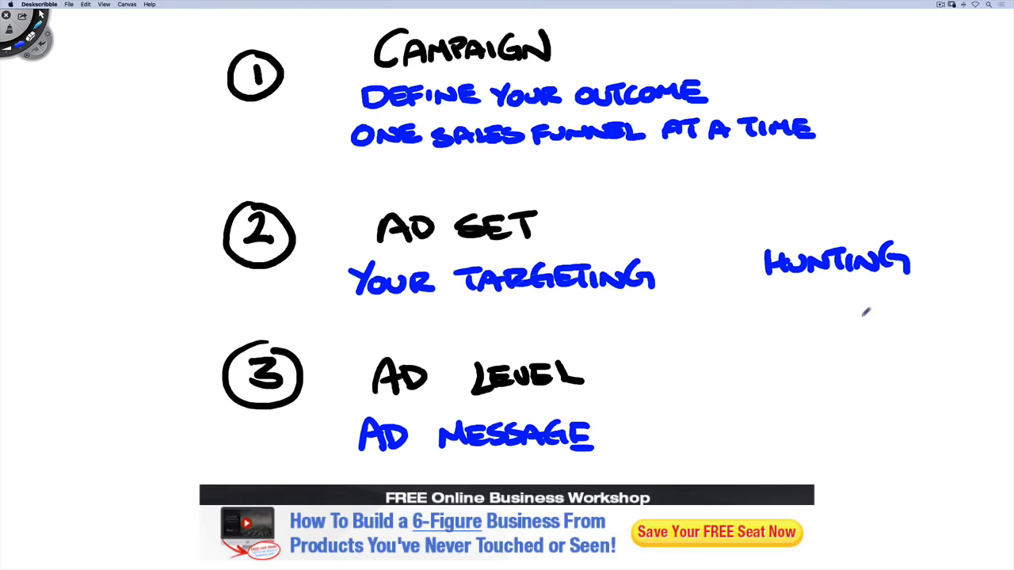
mouse_move(843, 212)
mouse_down()
mouse_move(727, 289)
mouse_move(888, 329)
mouse_move(948, 258)
mouse_move(879, 205)
mouse_move(827, 208)
mouse_up()
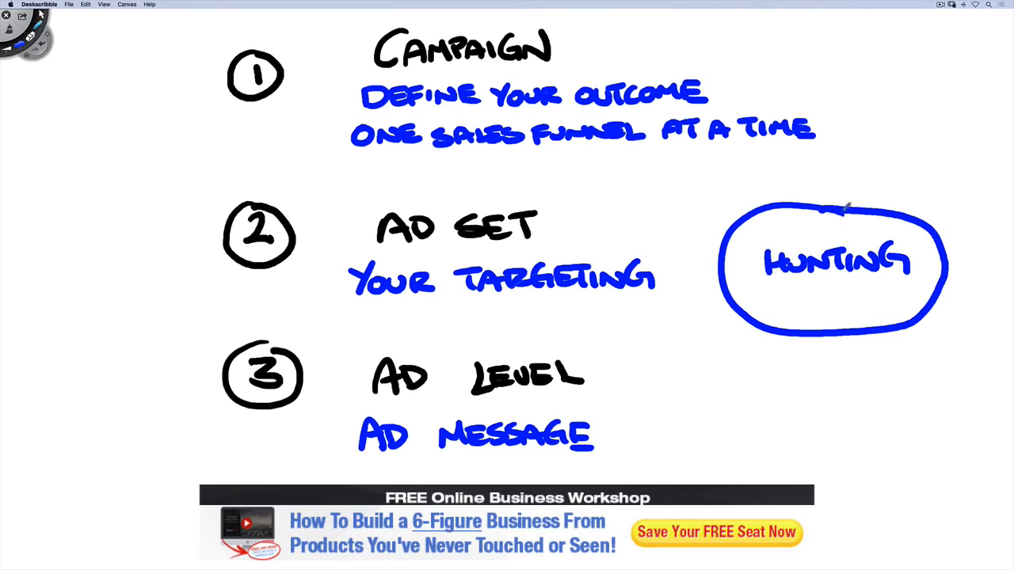
drag(825, 361, 824, 396)
drag(804, 391, 838, 393)
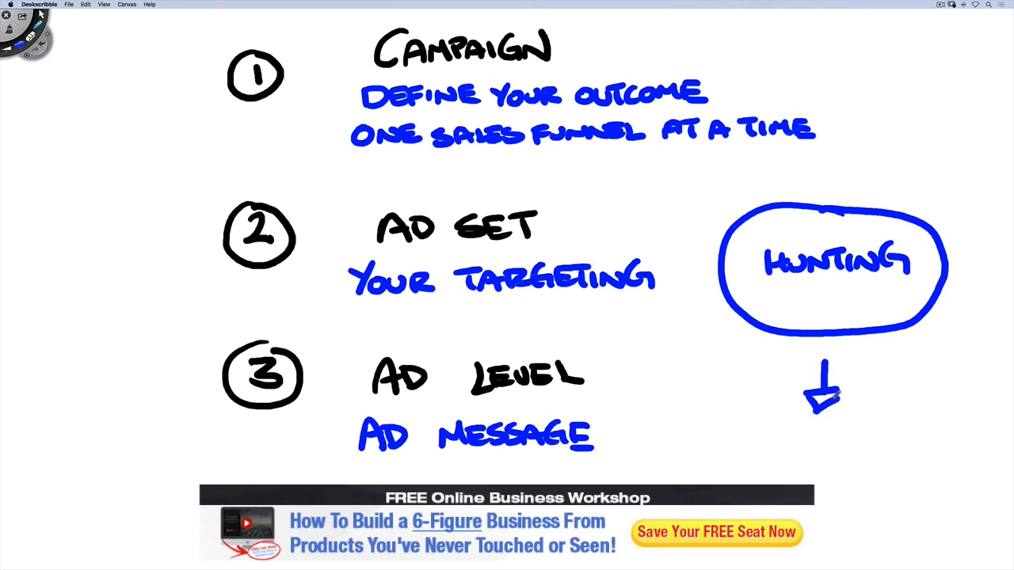
drag(788, 429, 789, 475)
mouse_move(787, 431)
mouse_down()
mouse_move(862, 432)
mouse_move(859, 478)
mouse_up()
mouse_move(783, 479)
mouse_down()
mouse_move(866, 475)
mouse_move(810, 444)
mouse_move(819, 470)
mouse_move(839, 468)
mouse_move(831, 473)
mouse_up()
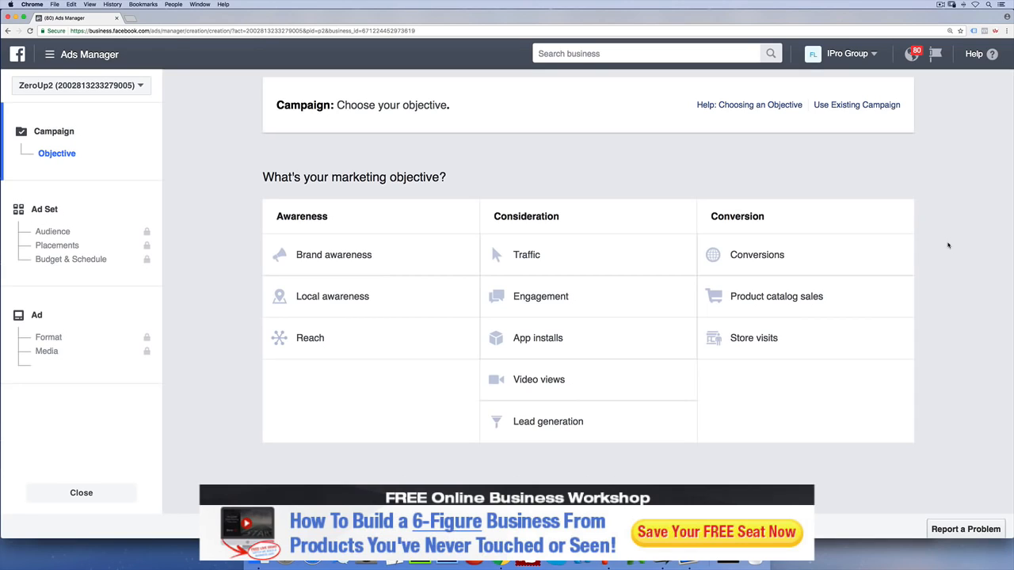
Switch back to Deskscribble, clear the canvas and set it to Desktop Background to draw over the Ads Manager page
key(super+space)
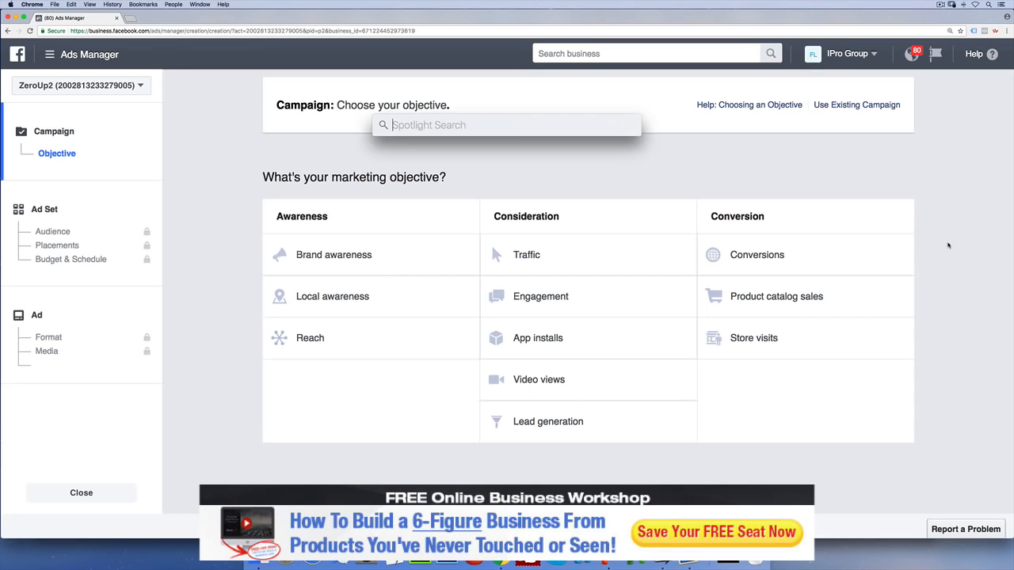
text(deskscribble)
key(Return)
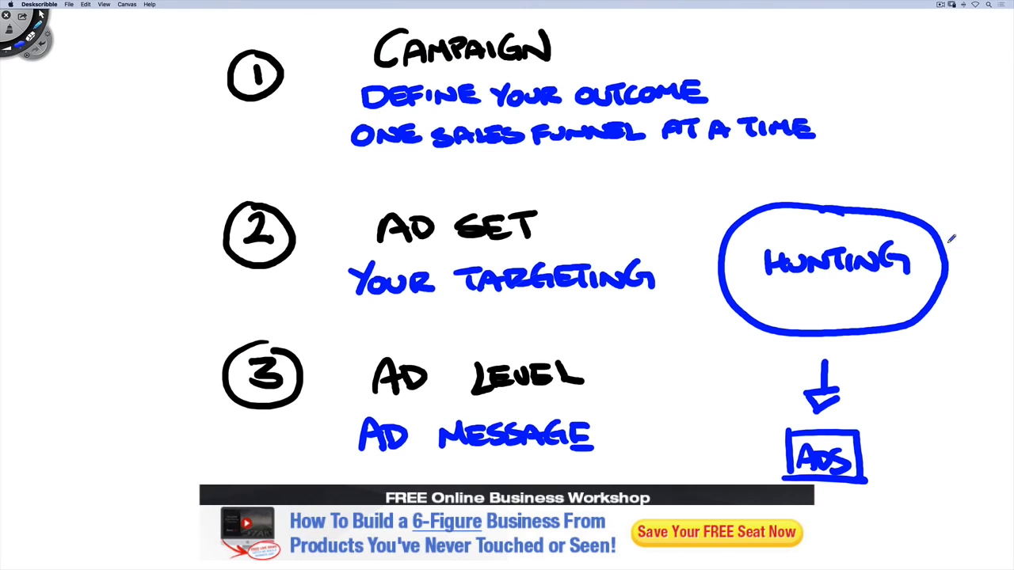
click(14, 33)
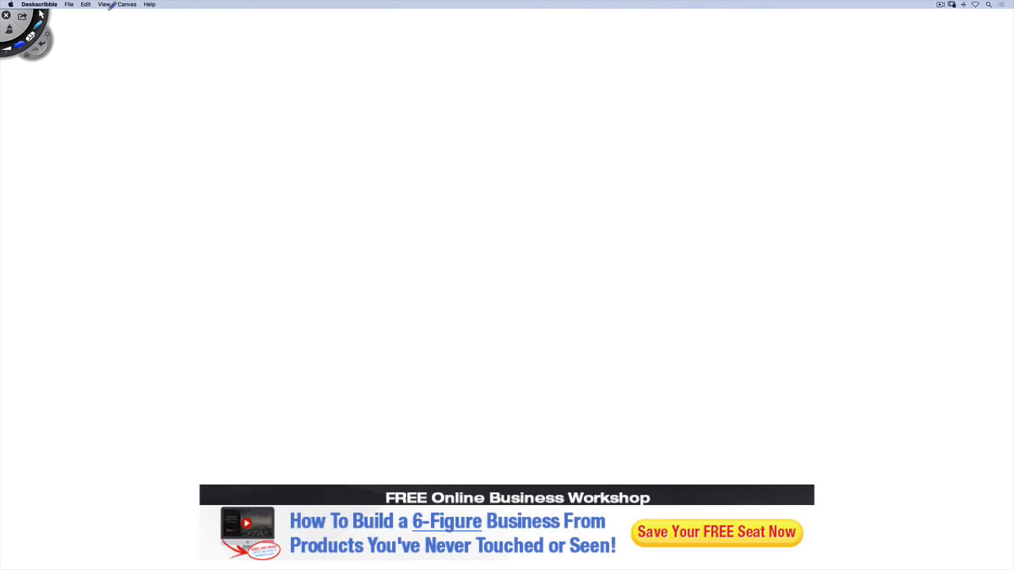
click(126, 4)
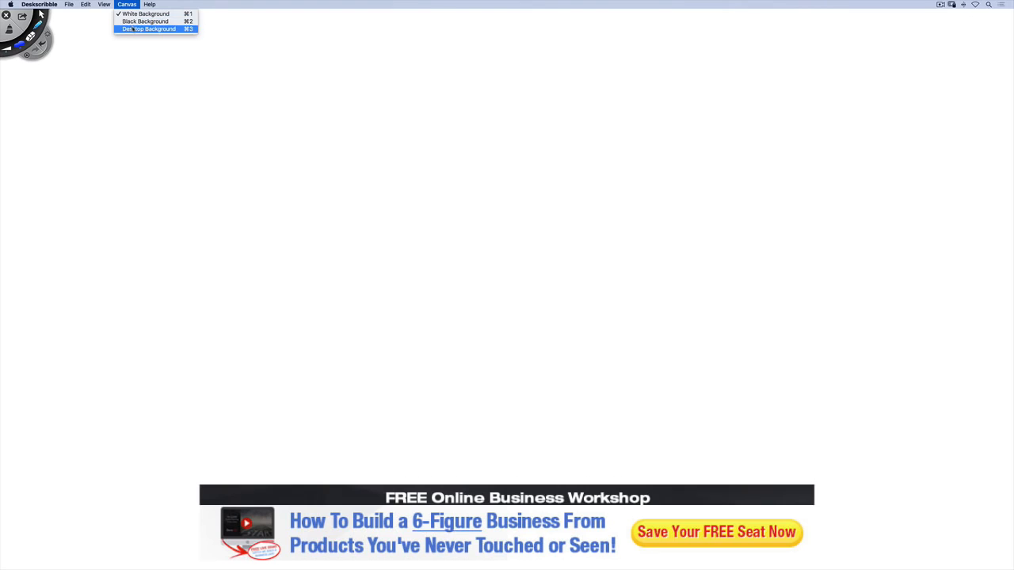
click(133, 26)
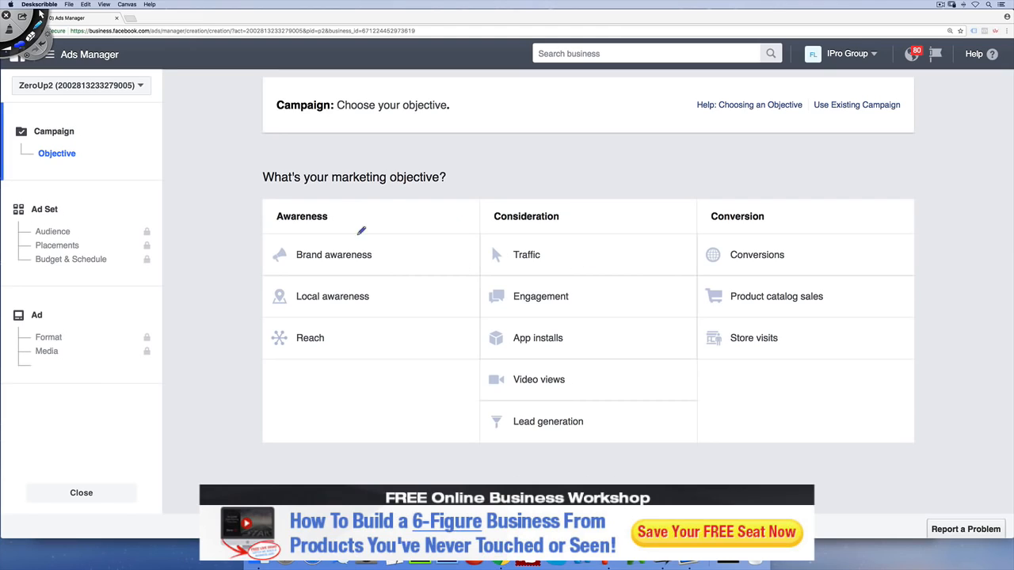
Annotate the Brand awareness objective with an arrow to "LIKE" and the notes "7 DAYS" and "5" in blue
mouse_move(351, 239)
mouse_down()
mouse_move(344, 228)
mouse_move(374, 203)
mouse_move(393, 209)
mouse_move(424, 197)
mouse_move(428, 208)
mouse_move(428, 198)
mouse_up()
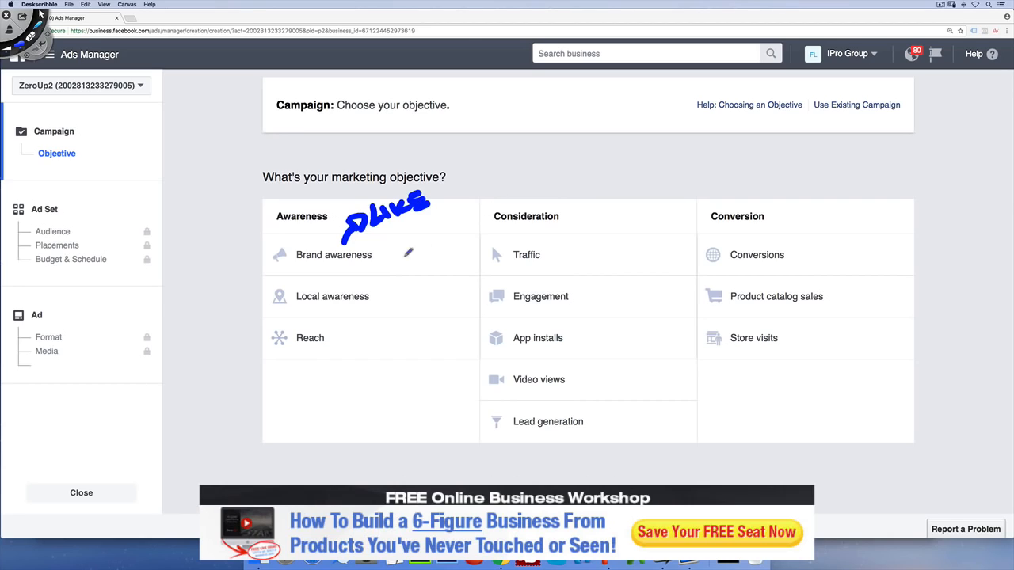
mouse_move(372, 232)
mouse_down()
mouse_move(394, 228)
mouse_move(384, 255)
mouse_up()
mouse_move(377, 244)
mouse_down()
mouse_move(419, 238)
mouse_move(448, 214)
mouse_move(443, 234)
mouse_move(405, 268)
mouse_move(428, 261)
mouse_move(444, 236)
mouse_up()
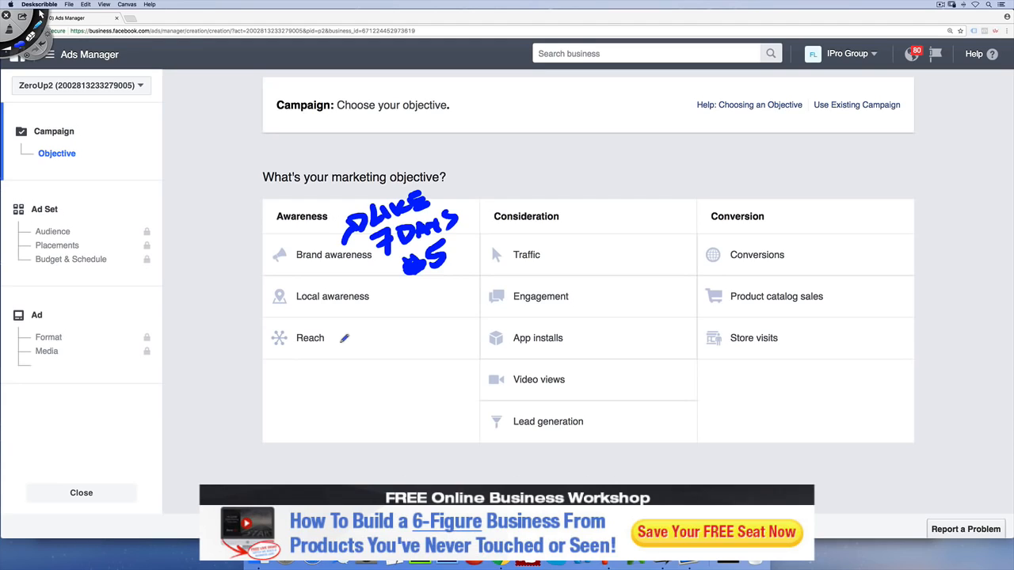
Cross out the Local awareness and Reach objectives, writing an underlined "SEE YOUR AD" beneath Reach
drag(261, 297, 381, 292)
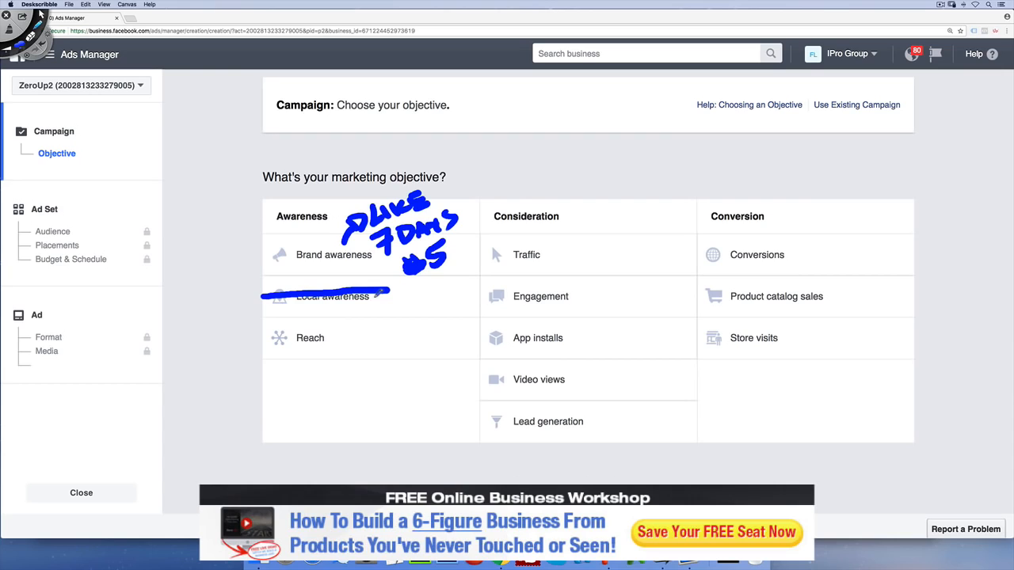
mouse_move(267, 352)
mouse_down()
mouse_move(278, 384)
mouse_move(328, 361)
mouse_move(337, 370)
mouse_move(327, 400)
mouse_move(364, 396)
mouse_move(396, 374)
mouse_move(406, 382)
mouse_up()
drag(320, 442, 422, 389)
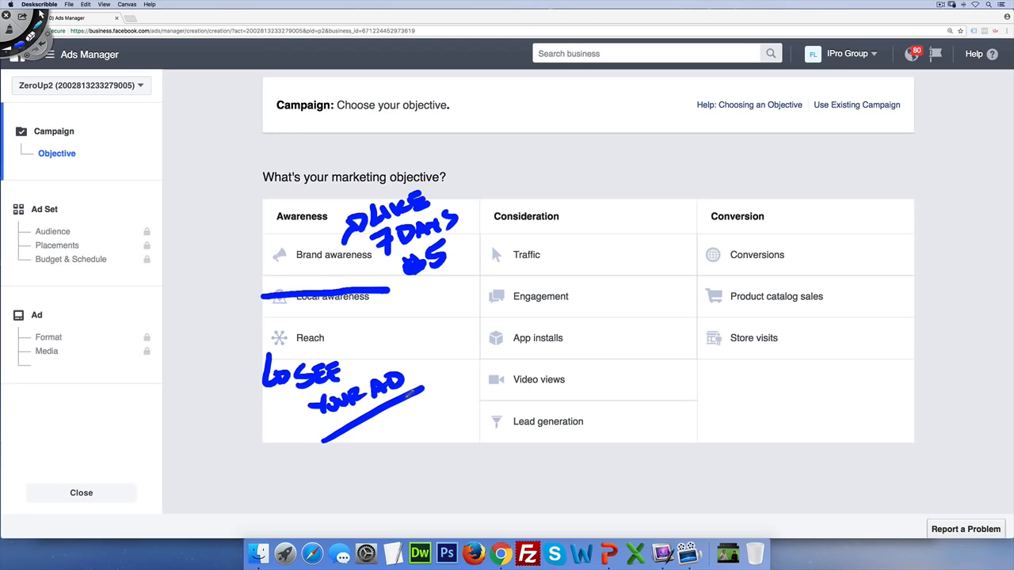
drag(262, 341, 336, 335)
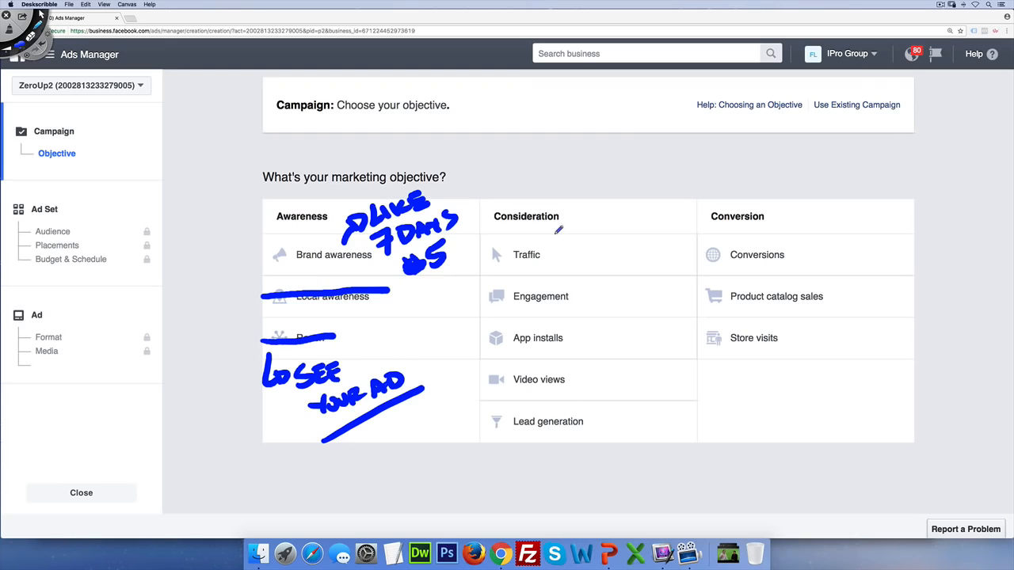
Label Traffic "LINK" and Engagement "PPE", ticking Engagement and crossing out Traffic
mouse_move(553, 225)
mouse_down()
mouse_move(583, 228)
mouse_move(594, 212)
mouse_move(607, 222)
mouse_move(619, 212)
mouse_up()
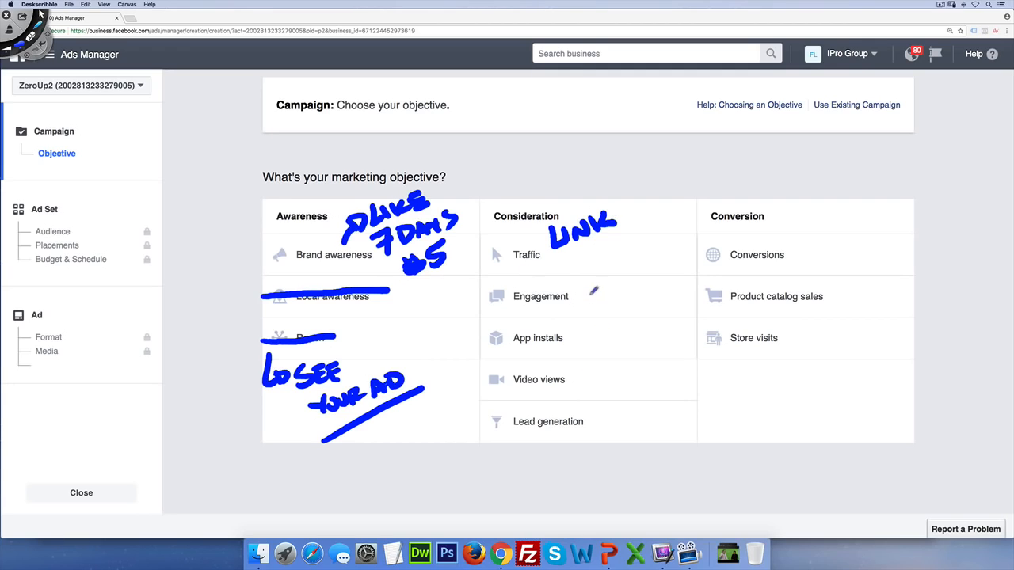
mouse_move(584, 286)
mouse_down()
mouse_move(586, 305)
mouse_move(631, 275)
mouse_move(633, 304)
mouse_move(631, 290)
mouse_up()
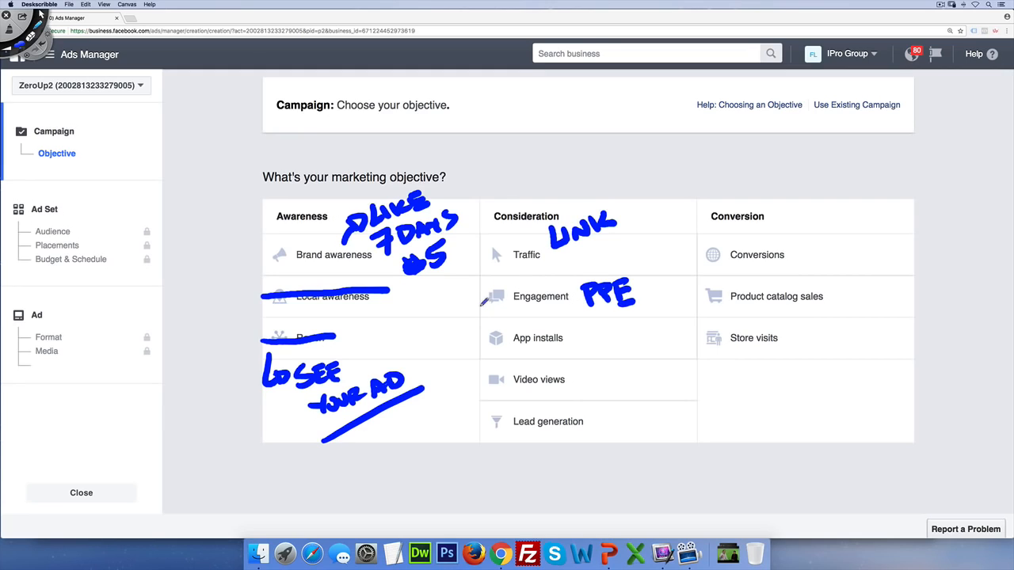
mouse_move(466, 301)
mouse_down()
mouse_move(480, 306)
mouse_move(547, 250)
mouse_up()
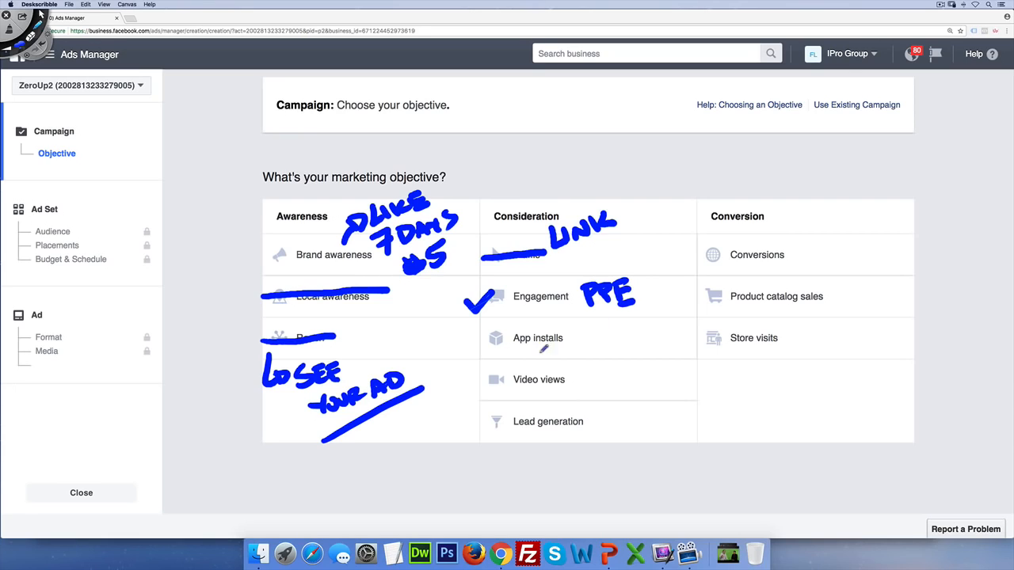
Underline the App installs objective and write "APP STORE" beside it
drag(481, 358, 577, 344)
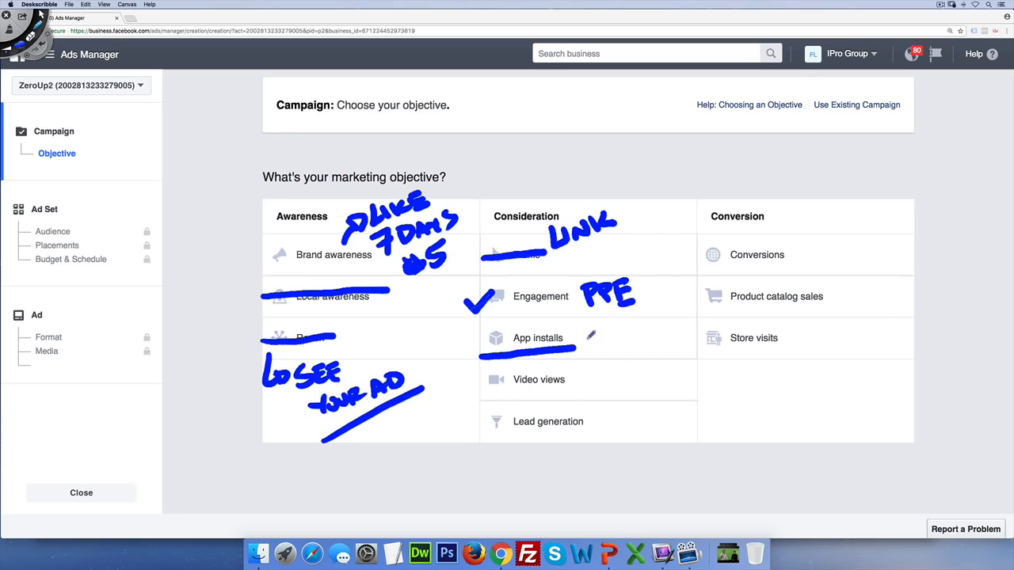
mouse_move(583, 342)
mouse_down()
mouse_move(590, 324)
mouse_move(604, 332)
mouse_move(620, 319)
mouse_move(620, 353)
mouse_move(673, 326)
mouse_move(684, 335)
mouse_up()
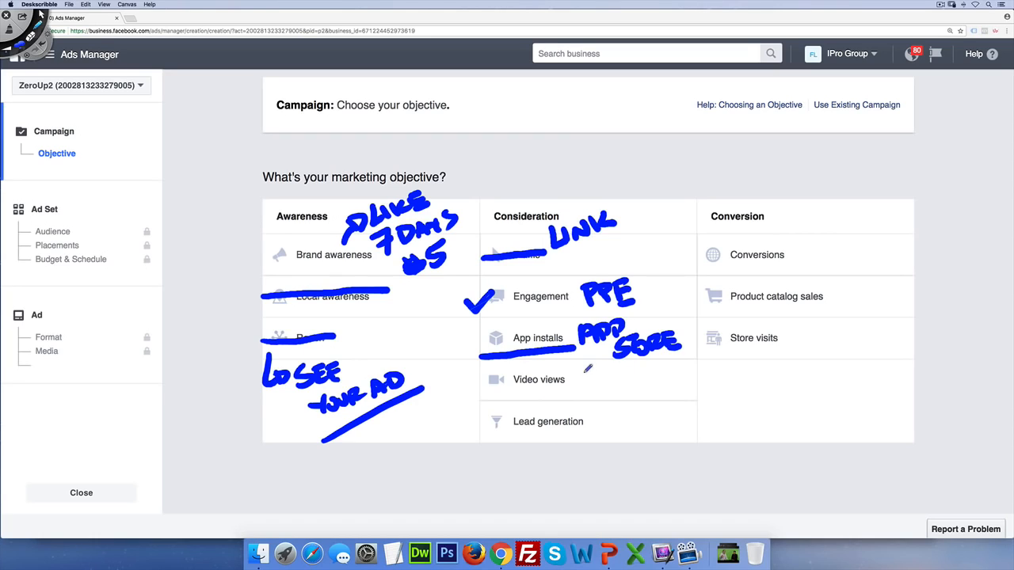
Label the Video views objective with the handwritten notes "VIEW" and "3 SECS"
mouse_move(573, 366)
mouse_down()
mouse_move(593, 365)
mouse_move(599, 385)
mouse_up()
mouse_move(608, 368)
mouse_down()
mouse_move(606, 385)
mouse_move(647, 366)
mouse_up()
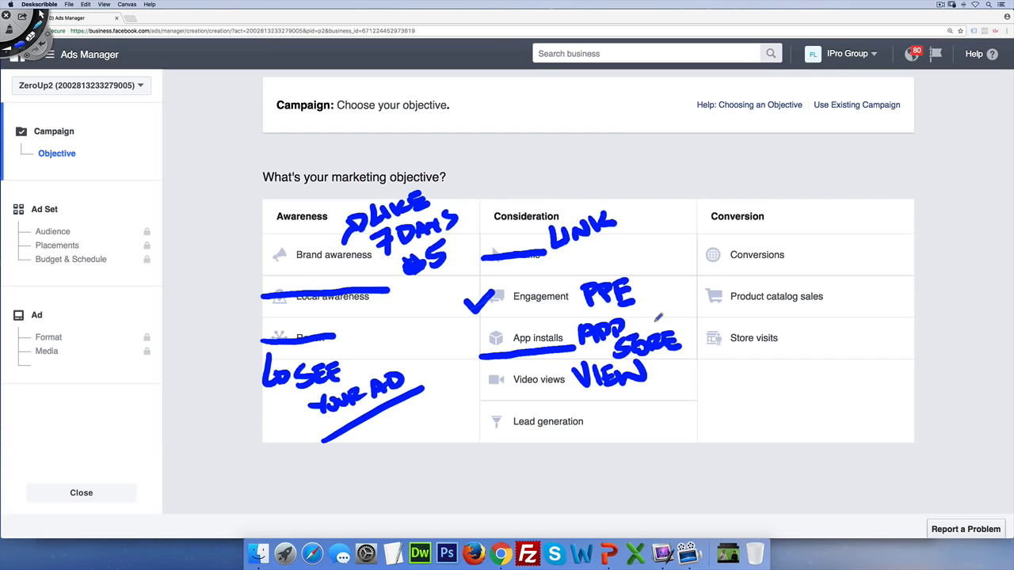
mouse_move(624, 385)
mouse_down()
mouse_move(635, 393)
mouse_move(626, 404)
mouse_move(686, 401)
mouse_up()
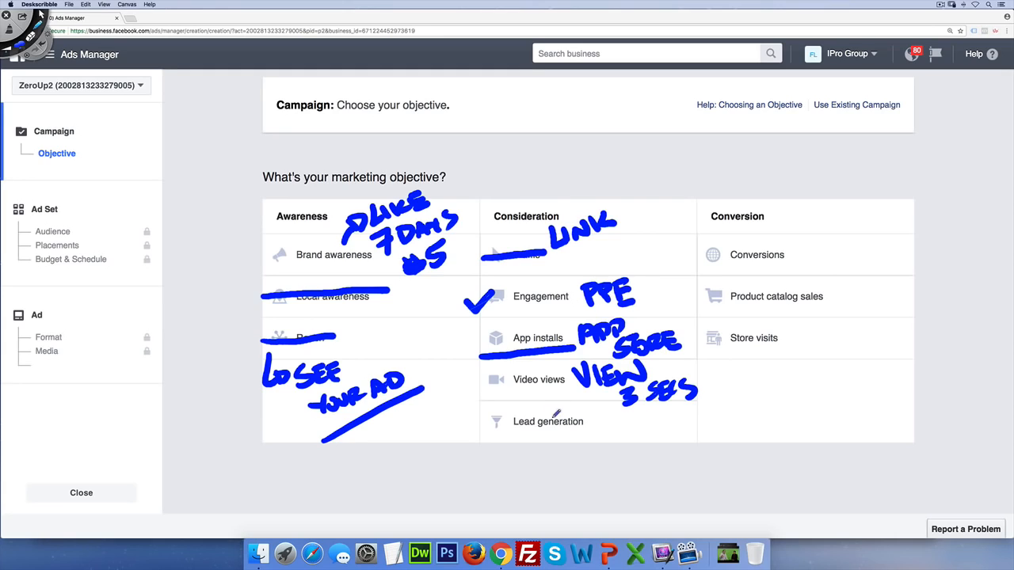
Write "GO WATCH IT HERE !" in blue beneath the Lead generation objective
mouse_move(506, 438)
mouse_down()
mouse_move(499, 463)
mouse_move(521, 446)
mouse_move(587, 450)
mouse_move(626, 437)
mouse_move(659, 453)
mouse_move(675, 433)
mouse_up()
drag(667, 434, 667, 456)
mouse_move(503, 488)
mouse_down()
mouse_move(505, 510)
mouse_move(529, 497)
mouse_move(545, 507)
mouse_move(572, 496)
mouse_move(586, 507)
mouse_up()
drag(592, 470, 614, 501)
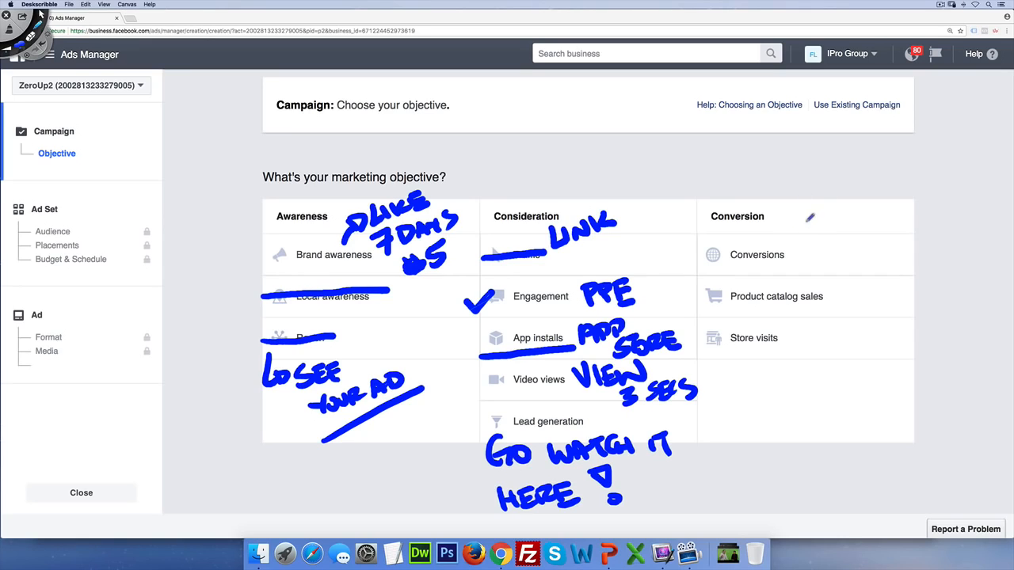
Annotate the Conversions objective with "FB PIXEL" and an arrow leading to "STANDARD EVENT"
mouse_move(803, 216)
mouse_down()
mouse_move(824, 235)
mouse_move(846, 235)
mouse_up()
mouse_move(846, 213)
mouse_down()
mouse_move(829, 233)
mouse_move(884, 229)
mouse_up()
mouse_move(818, 190)
mouse_down()
mouse_move(820, 204)
mouse_move(833, 188)
mouse_move(840, 205)
mouse_move(857, 204)
mouse_move(848, 183)
mouse_up()
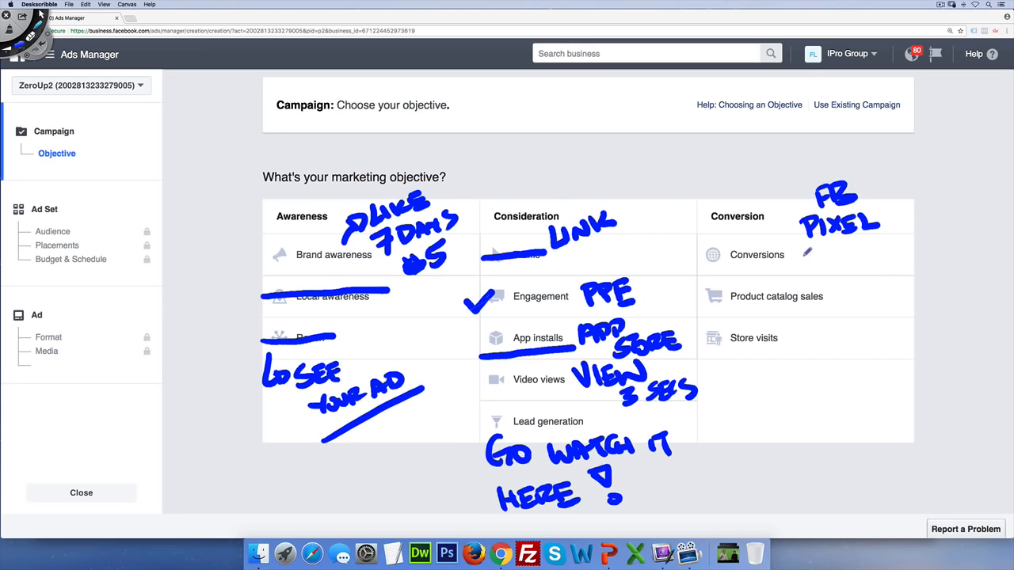
mouse_move(800, 250)
mouse_down()
mouse_move(810, 269)
mouse_move(917, 231)
mouse_move(941, 239)
mouse_up()
mouse_move(879, 260)
mouse_down()
mouse_move(884, 270)
mouse_move(912, 266)
mouse_move(960, 237)
mouse_up()
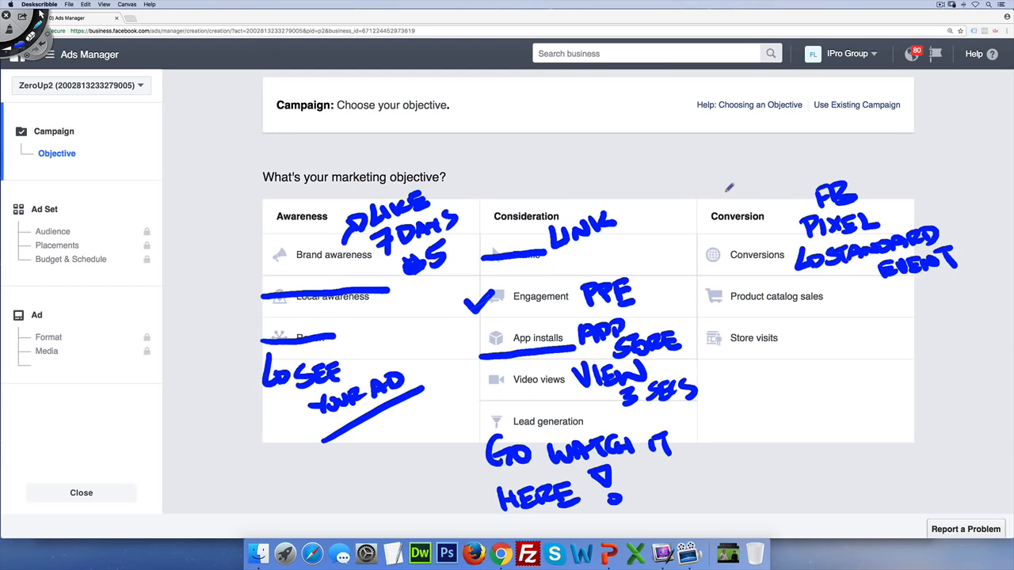
Frame the Conversions objective and write "PURCHASE" above it, with an arrow from the word to the frame
drag(702, 229, 703, 273)
mouse_move(697, 236)
mouse_down()
mouse_move(760, 221)
mouse_move(799, 266)
mouse_move(723, 287)
mouse_up()
mouse_move(723, 176)
mouse_down()
mouse_move(720, 199)
mouse_move(725, 192)
mouse_up()
mouse_move(751, 177)
mouse_down()
mouse_move(762, 186)
mouse_move(773, 160)
mouse_move(791, 175)
mouse_move(844, 136)
mouse_move(864, 148)
mouse_up()
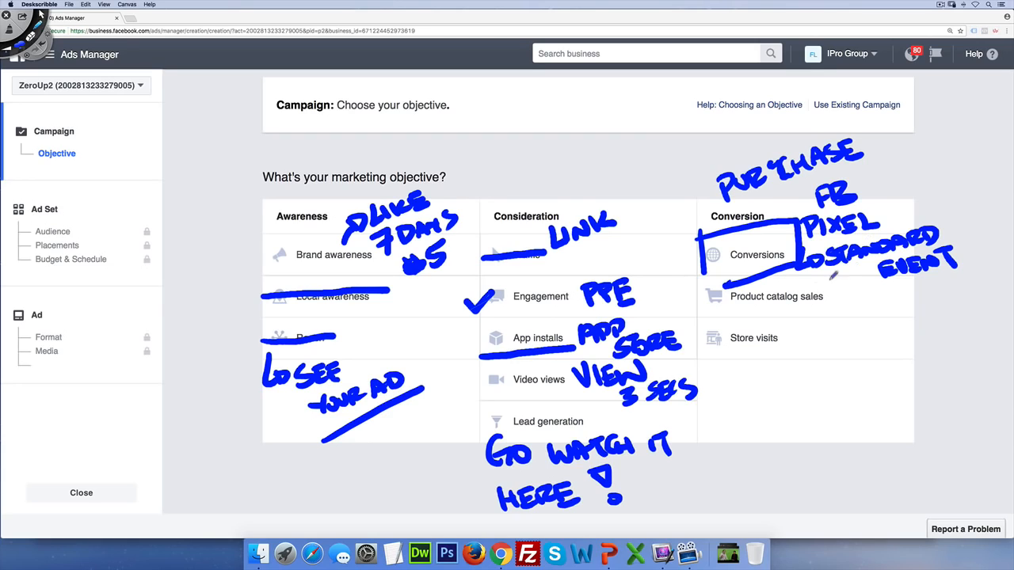
drag(738, 213, 872, 164)
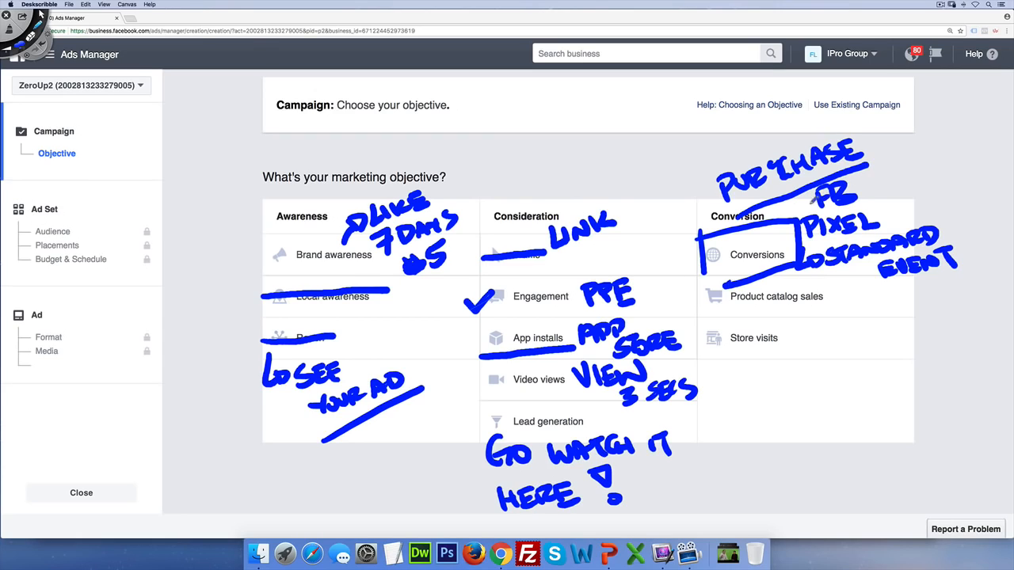
mouse_move(695, 205)
mouse_down()
mouse_move(701, 231)
mouse_move(722, 219)
mouse_up()
Label Product catalog sales "ECOM" and box Store visits, adding branches to "CALL" and "DIRECTION"
mouse_move(839, 290)
mouse_down()
mouse_move(850, 314)
mouse_move(905, 296)
mouse_move(916, 311)
mouse_up()
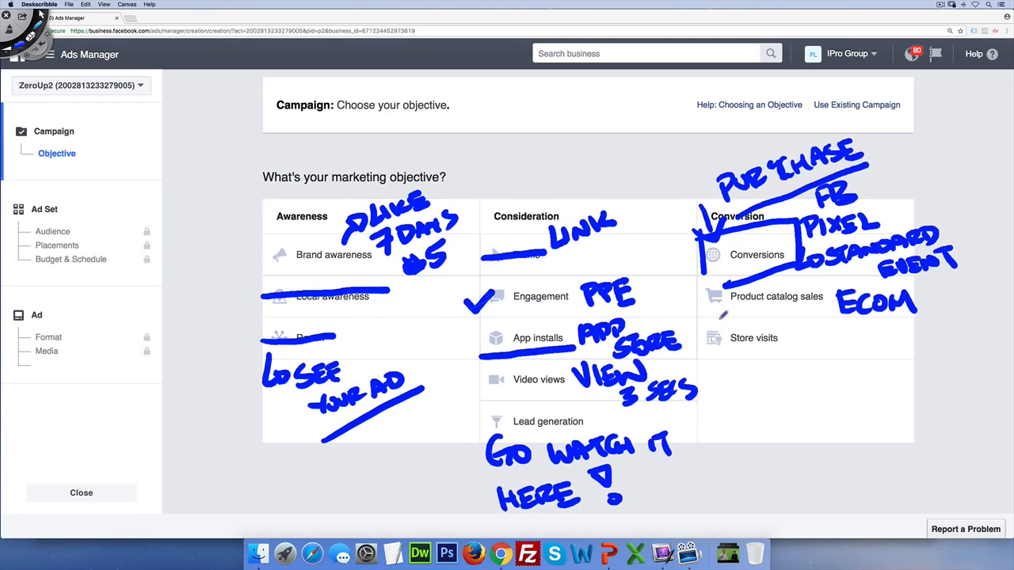
mouse_move(701, 322)
mouse_down()
mouse_move(699, 366)
mouse_move(802, 343)
mouse_move(700, 366)
mouse_up()
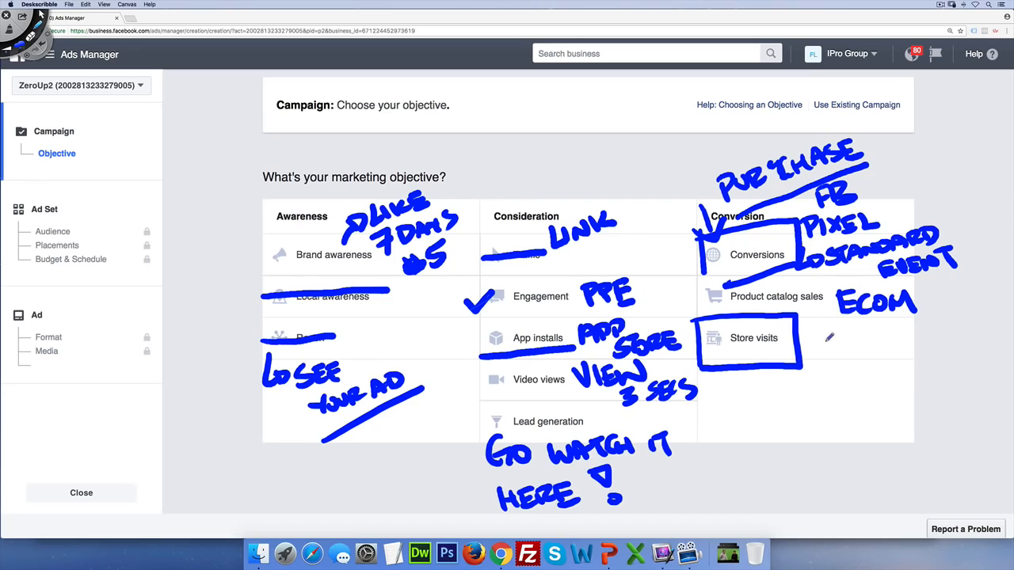
mouse_move(827, 337)
mouse_down()
mouse_move(807, 342)
mouse_move(829, 367)
mouse_up()
drag(847, 328, 843, 344)
mouse_move(848, 342)
mouse_down()
mouse_move(895, 342)
mouse_move(843, 373)
mouse_move(897, 356)
mouse_move(957, 357)
mouse_up()
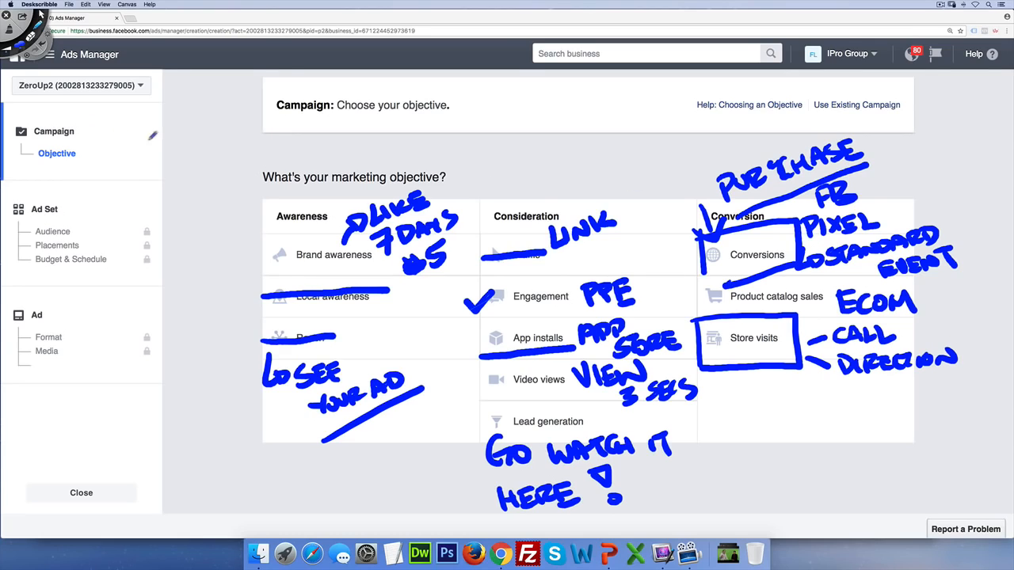
Erase all the handwritten notes, and draw and erase a box around the Conversions objective
click(39, 13)
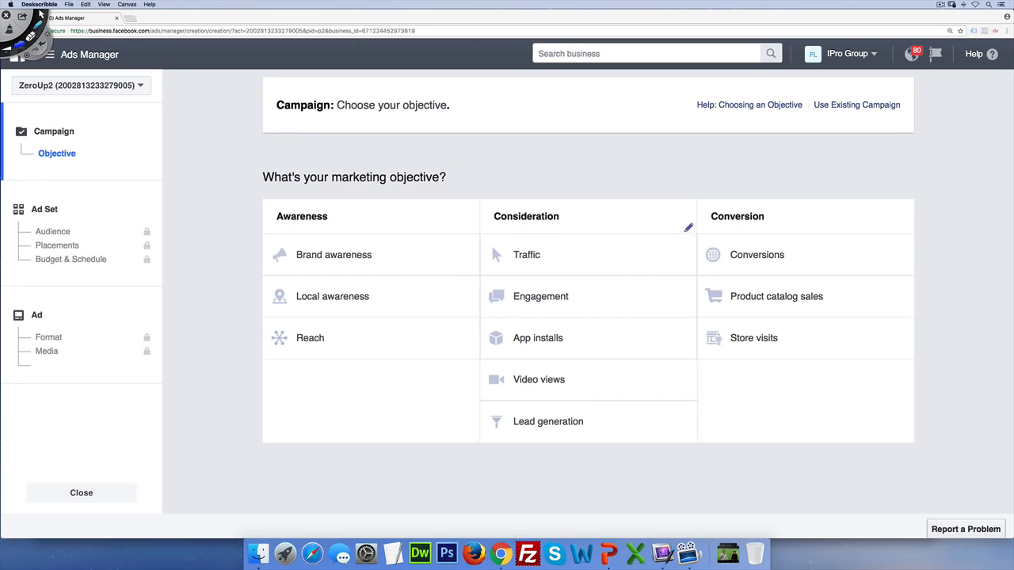
mouse_move(695, 230)
mouse_down()
mouse_move(697, 269)
mouse_move(806, 268)
mouse_move(805, 233)
mouse_move(794, 227)
mouse_move(699, 227)
mouse_move(695, 277)
mouse_up()
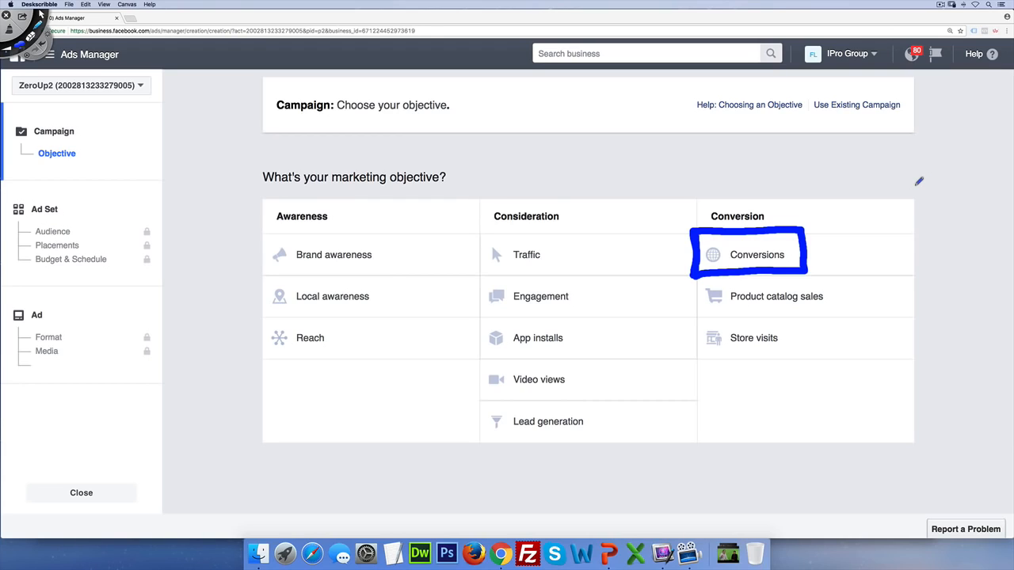
click(9, 30)
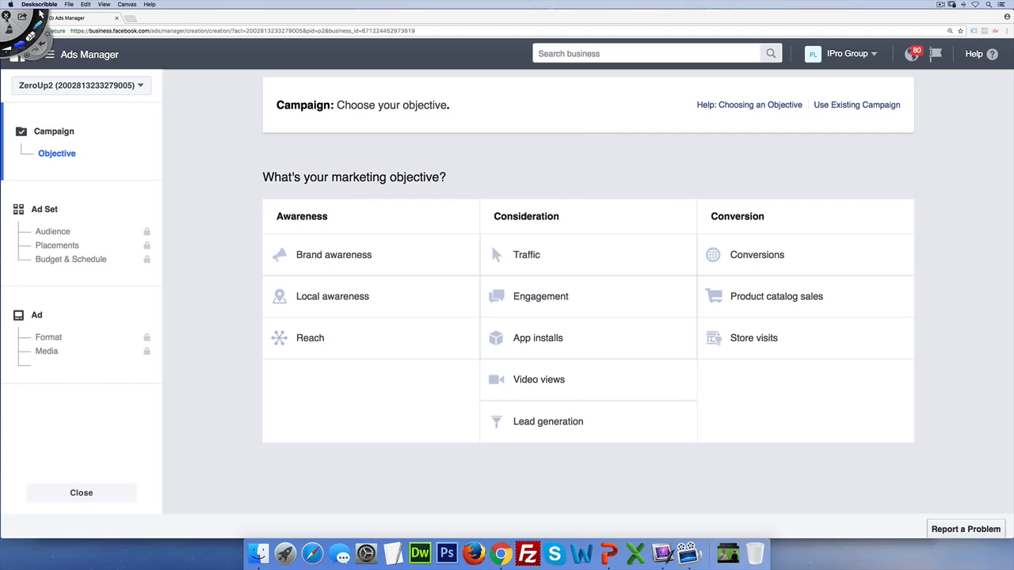
Exit drawing mode, choose the Conversions objective in Ads Manager and select its campaign name for editing
click(7, 15)
click(757, 257)
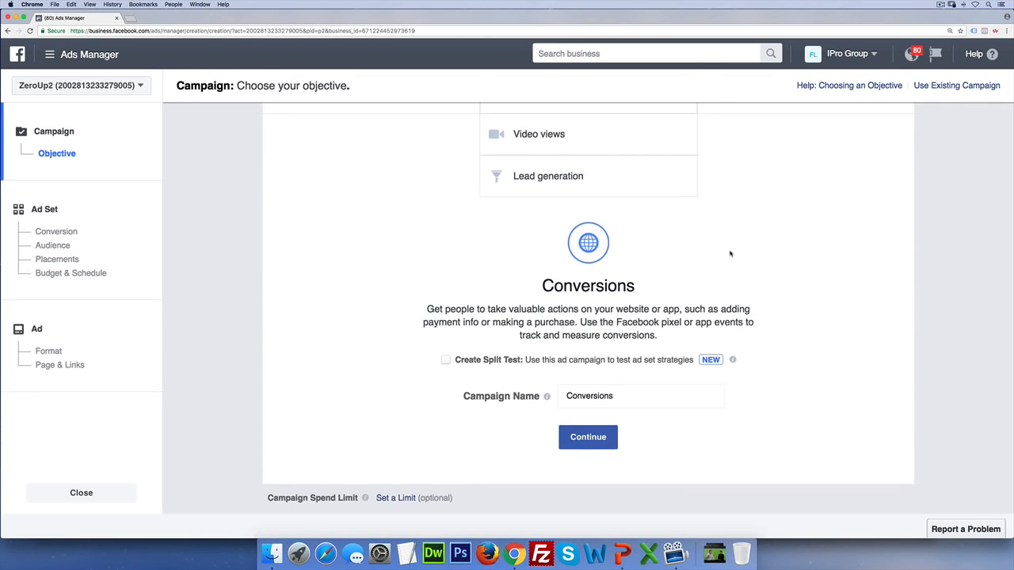
double_click(571, 393)
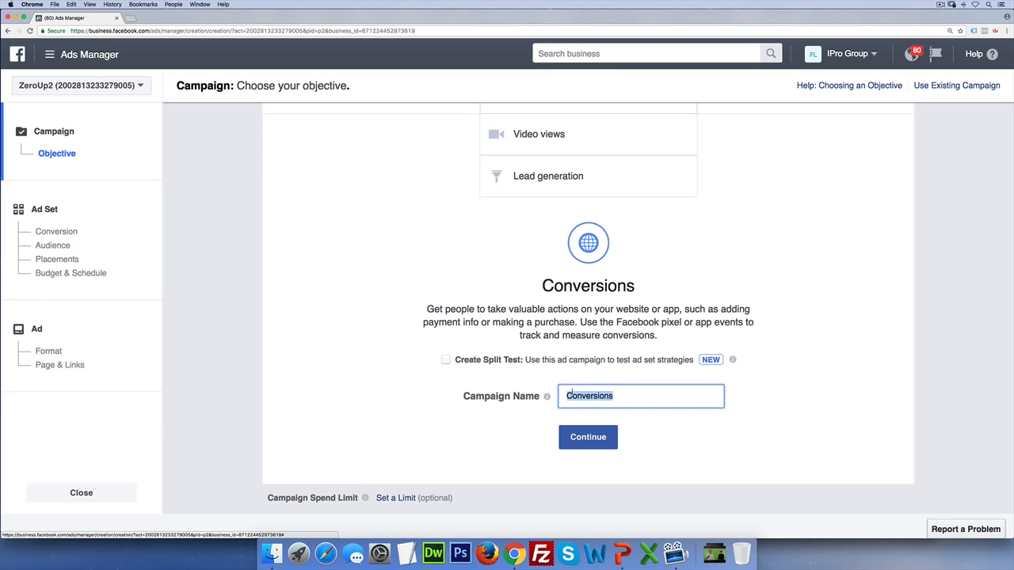
Open watchcount.com in a new browser tab
click(132, 19)
text(watchco)
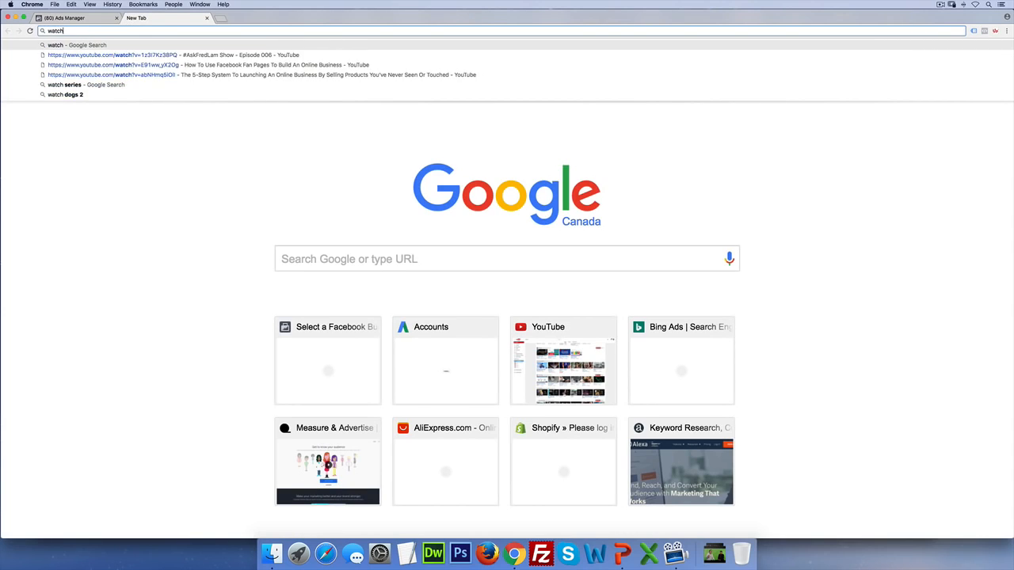
text(unt.)
key(Return)
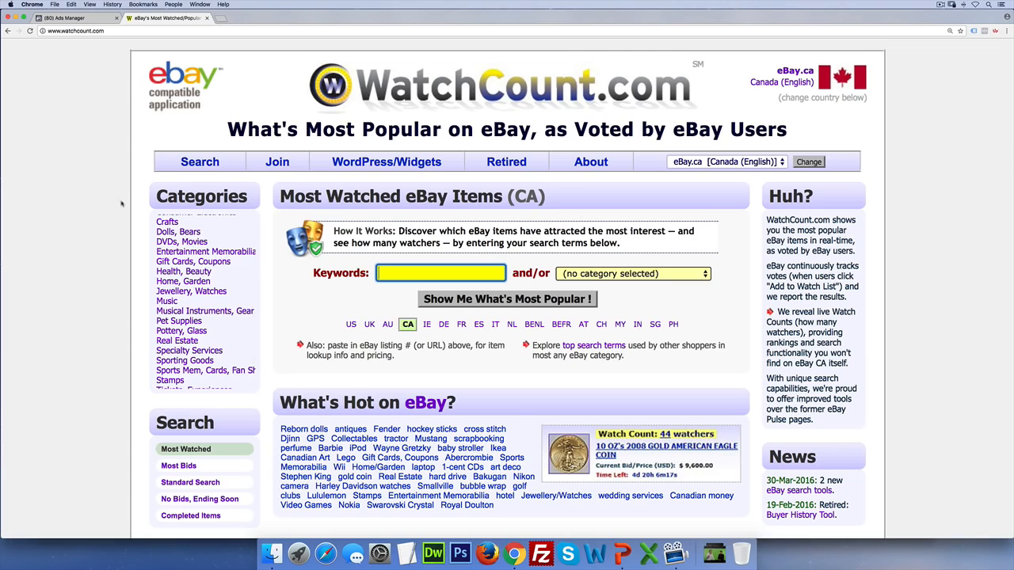
Look through the list of product categories on the Canadian eBay page and open Home, Garden
scroll(225, 295, down, 3)
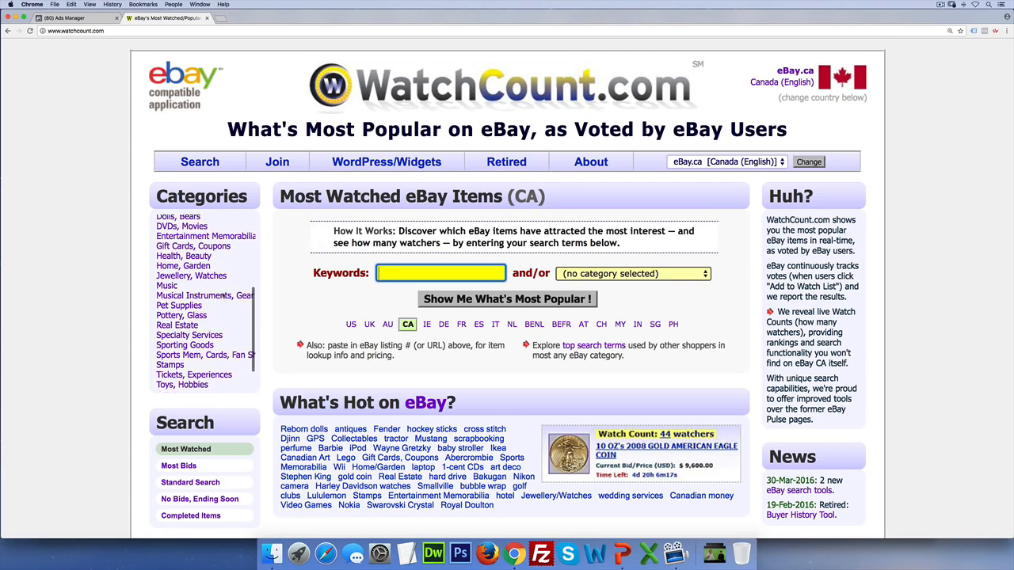
scroll(225, 294, up, 5)
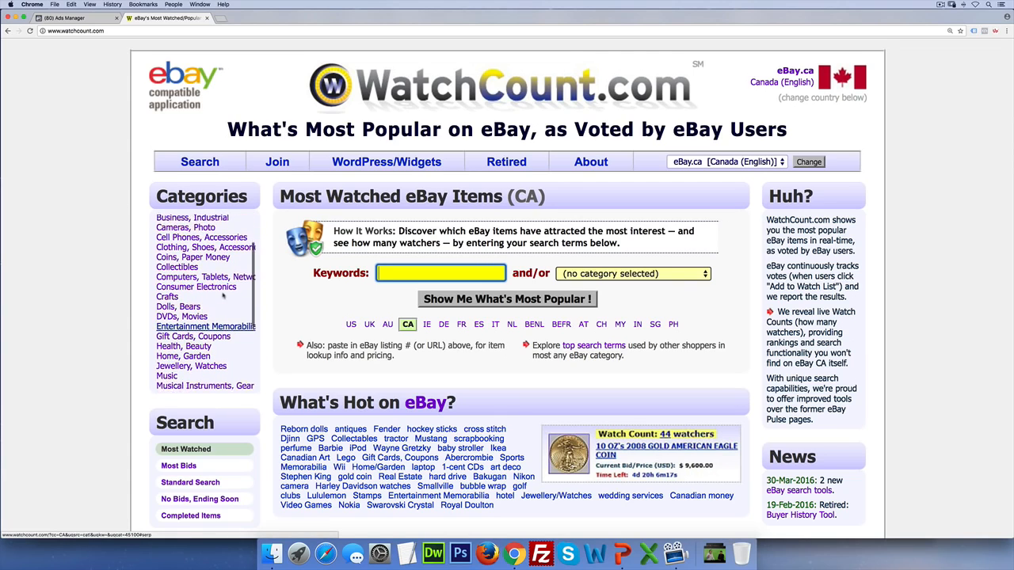
scroll(225, 295, up, 3)
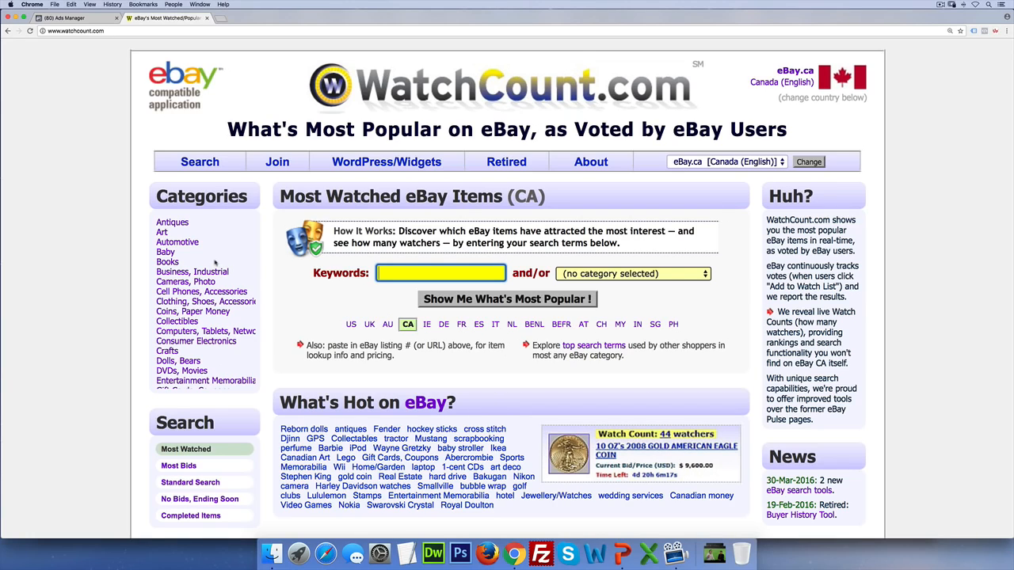
scroll(215, 263, down, 5)
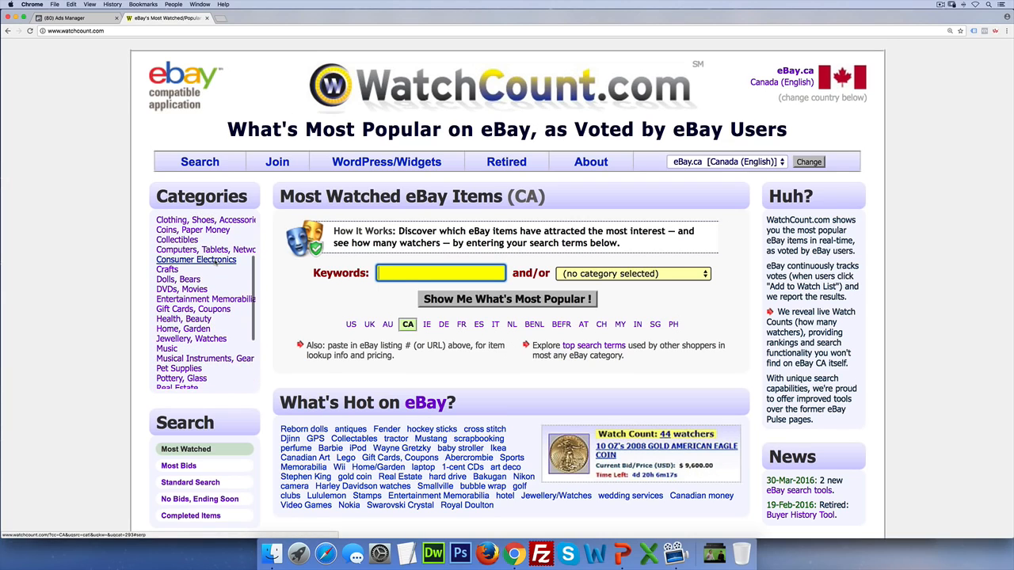
scroll(215, 263, up, 5)
scroll(214, 263, down, 3)
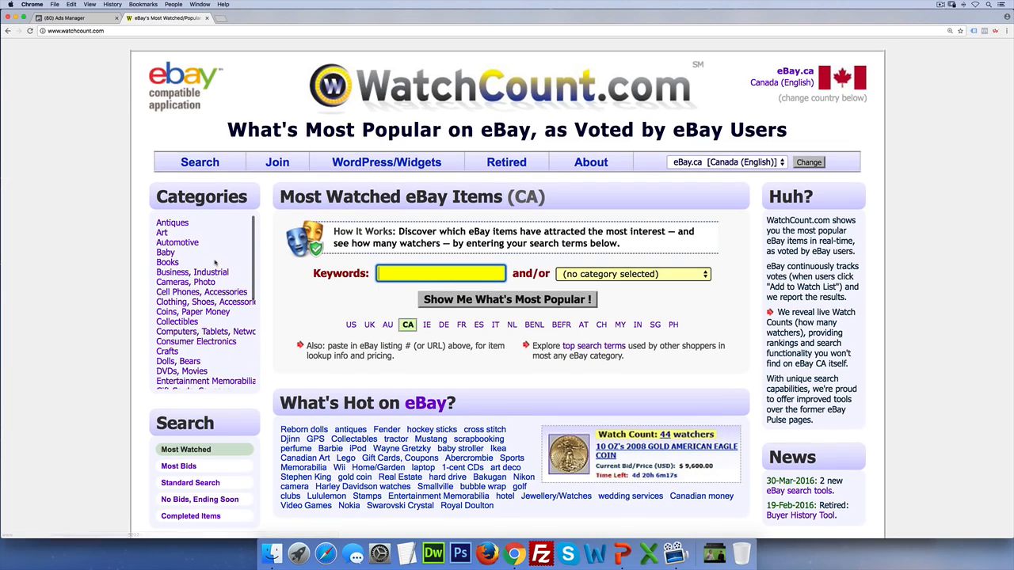
scroll(215, 263, down, 2)
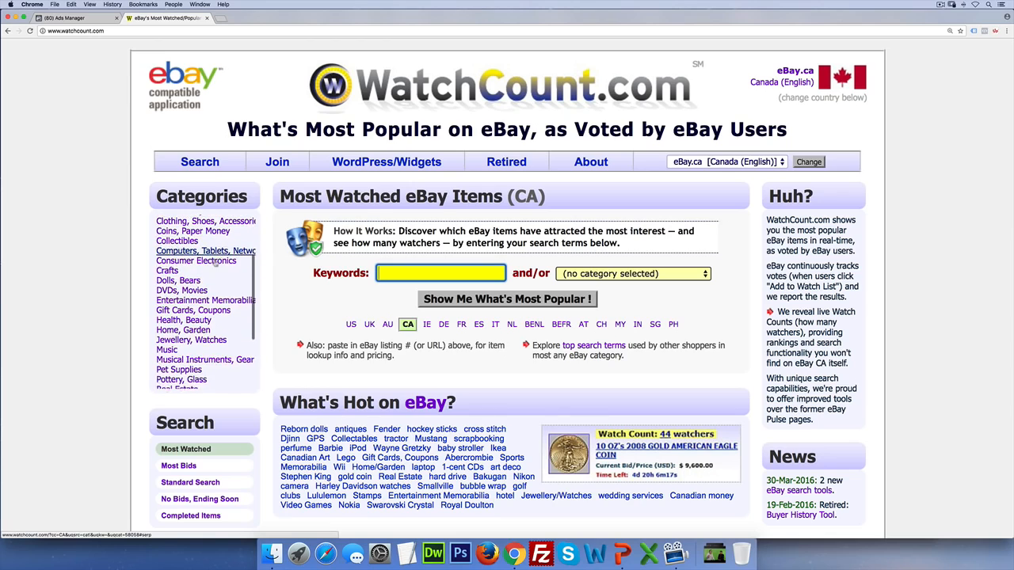
click(190, 328)
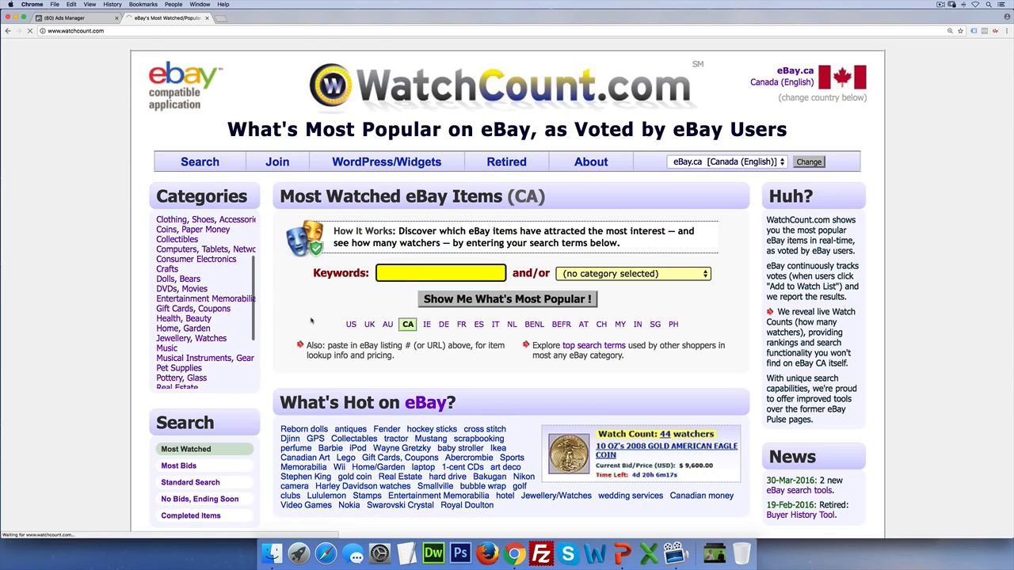
Switch the most watched items to the US eBay site and open its Home, Garden category
click(351, 324)
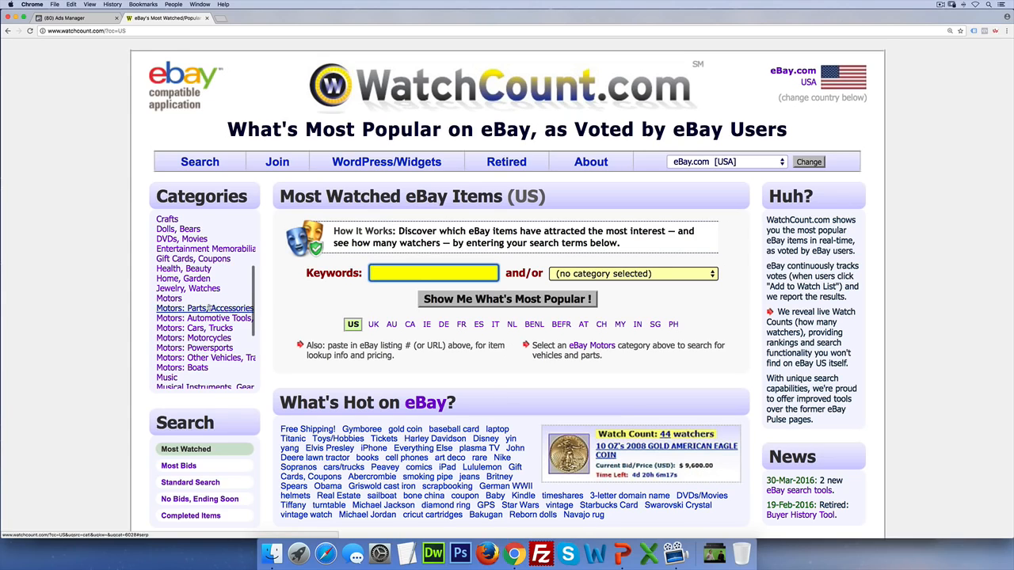
scroll(214, 294, down, 1)
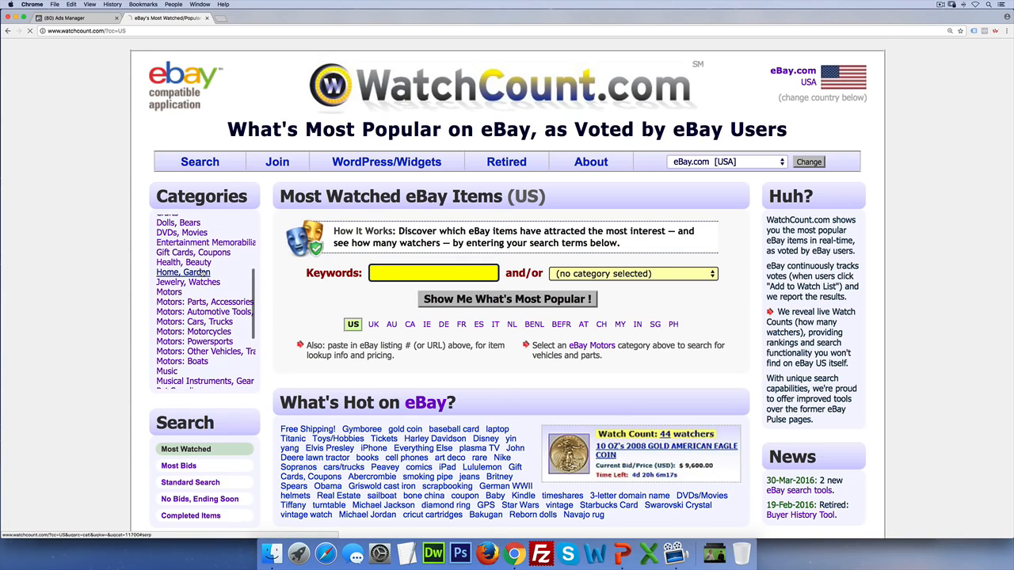
click(202, 286)
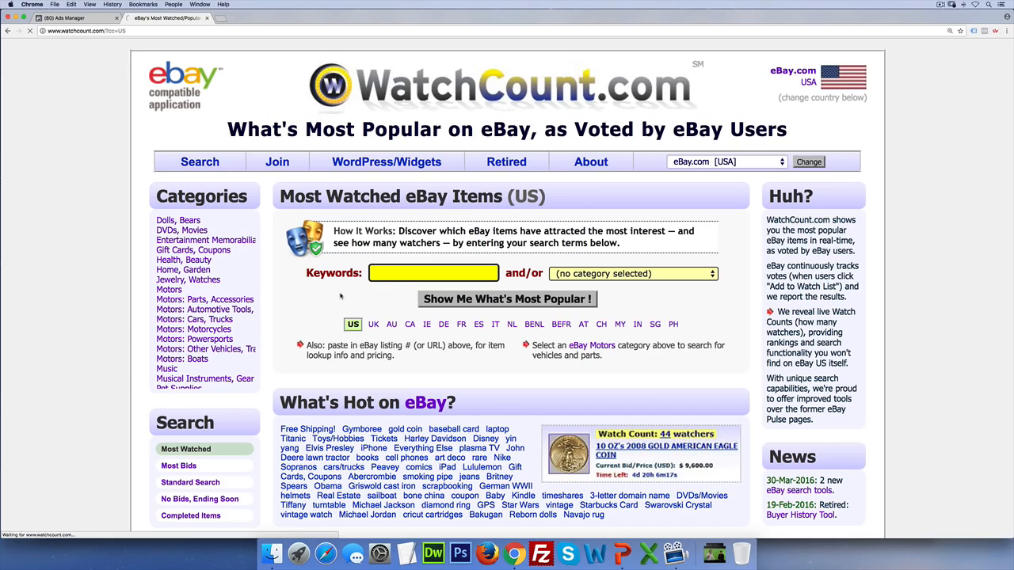
Examine the most watched items and highlight the past sales figure of the Tactical Police SWAT LED flashlight
scroll(341, 296, down, 10)
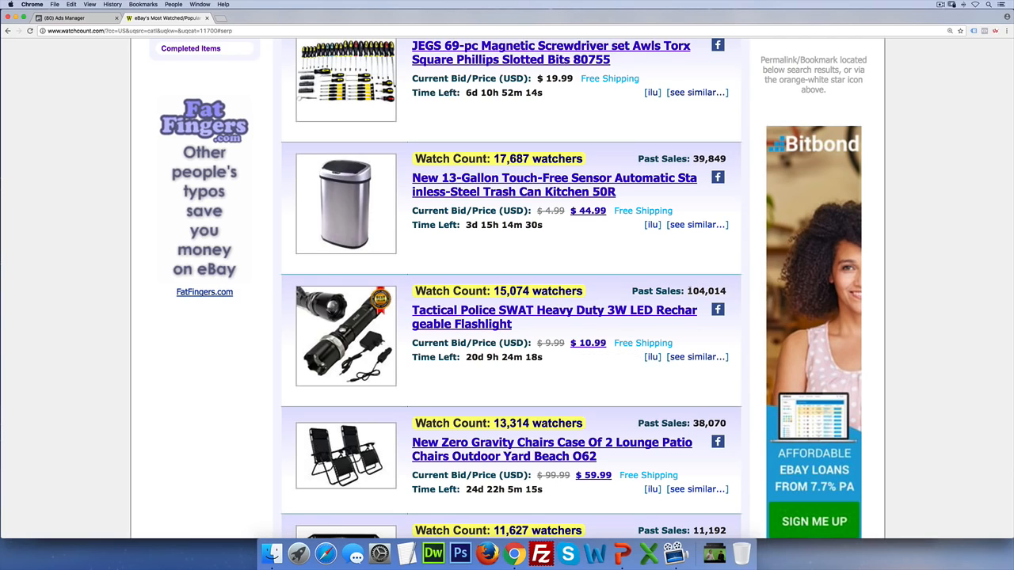
drag(686, 291, 727, 291)
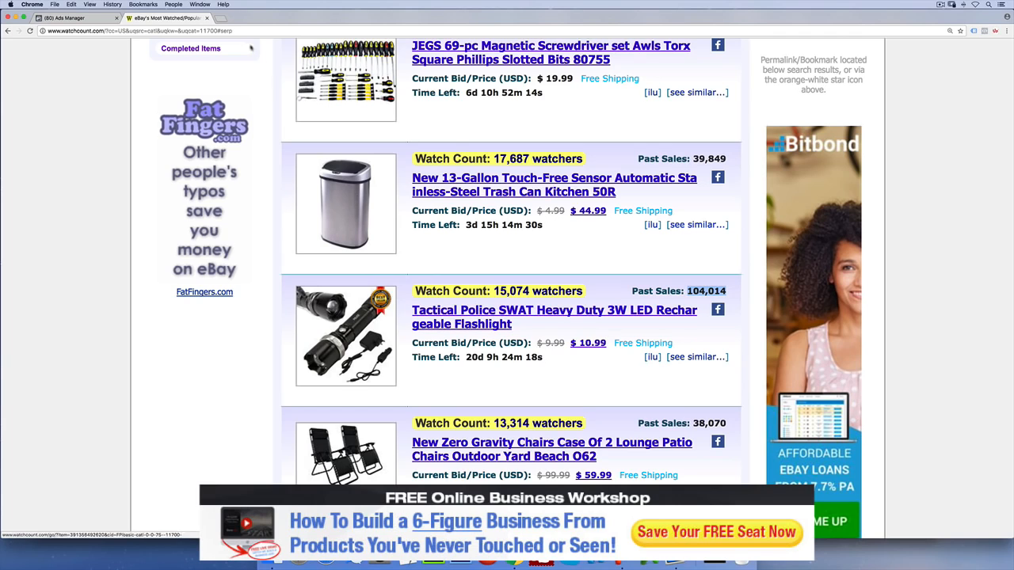
Open aliexpress.com in a new browser tab
click(221, 18)
text(aliexpress.com)
key(Return)
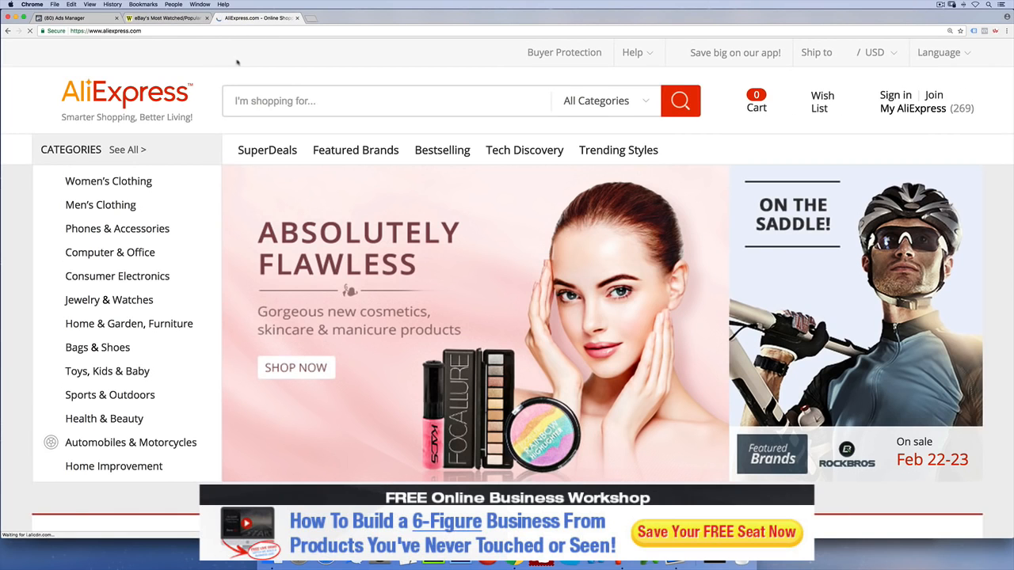
Search AliExpress for "tactical led flashlight" and look over the first product listings
click(238, 101)
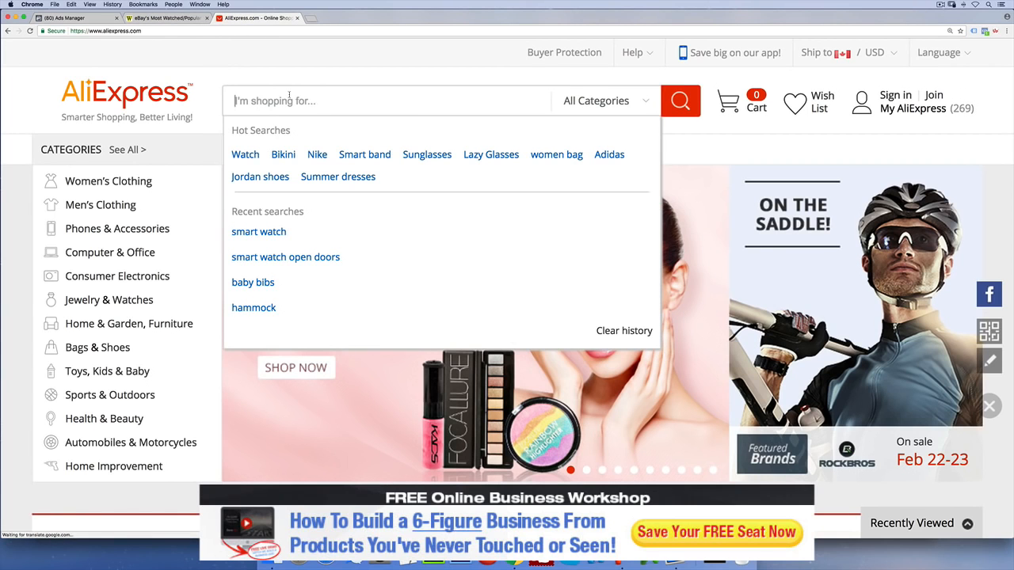
text(tactica)
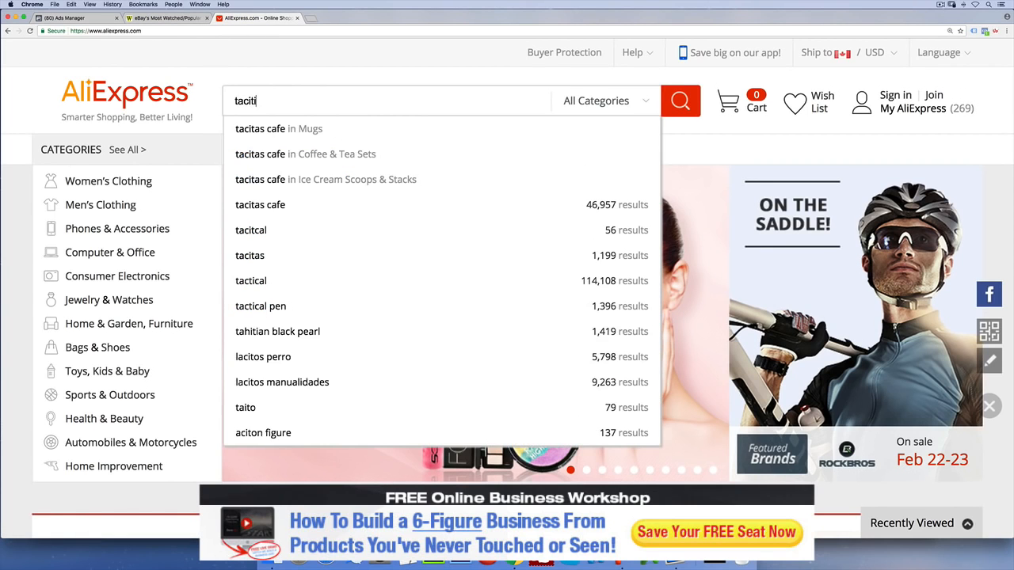
text(l led flashlight)
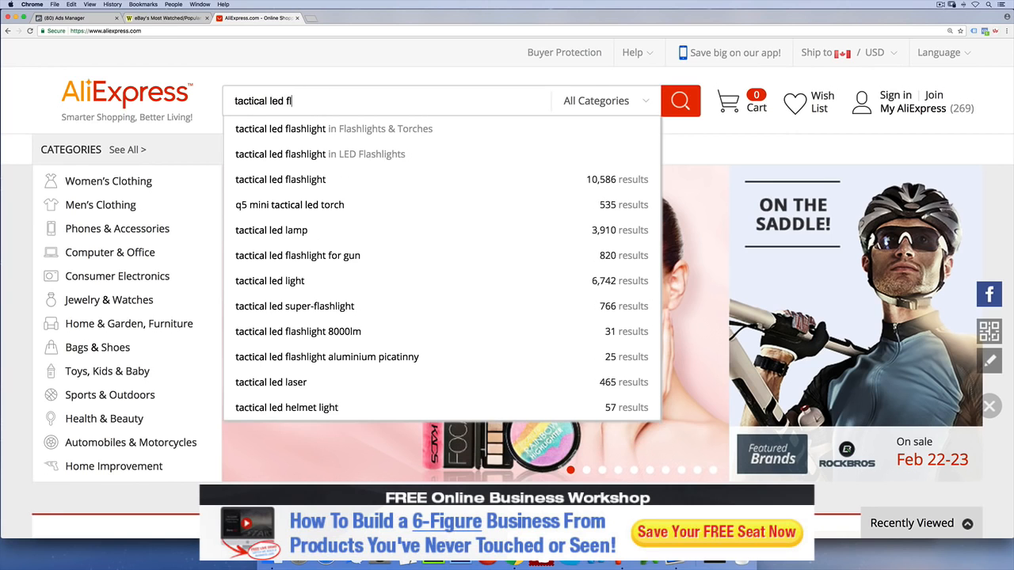
key(Return)
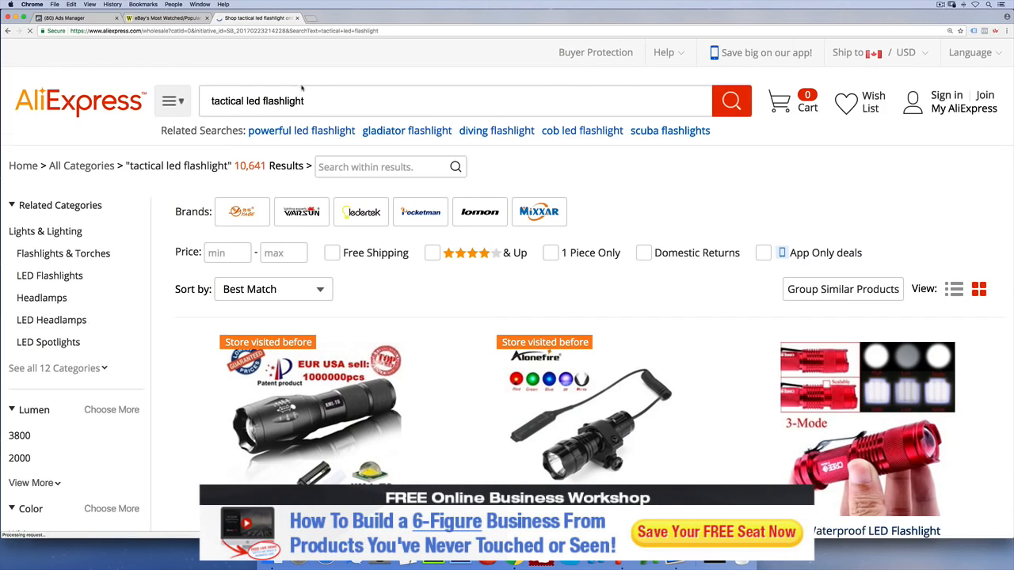
scroll(354, 199, down, 2)
scroll(354, 198, down, 2)
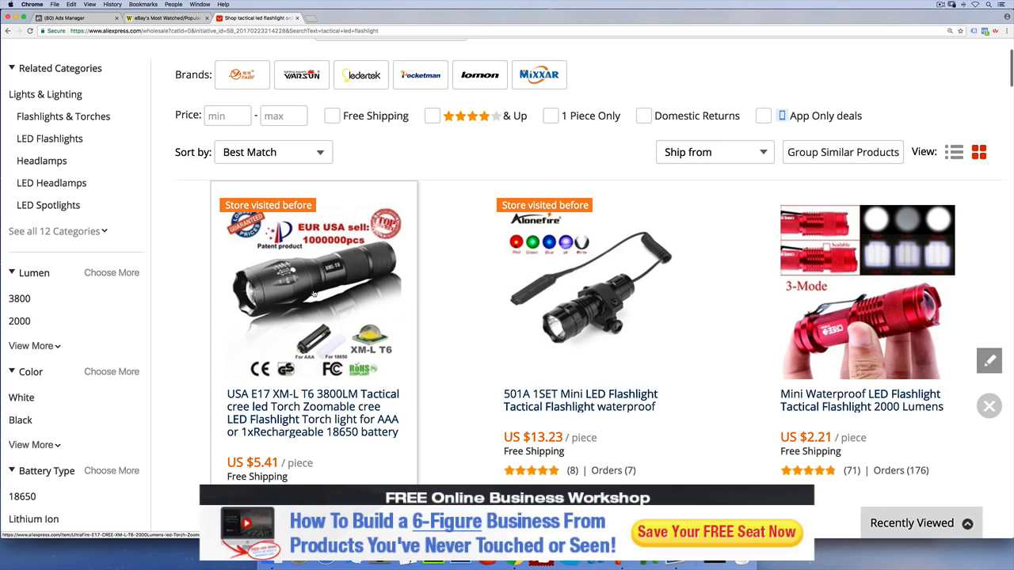
Look over the AliExpress tactical flashlight listings and compare them with the Tactical Police SWAT flashlight on WatchCount
scroll(456, 275, down, 5)
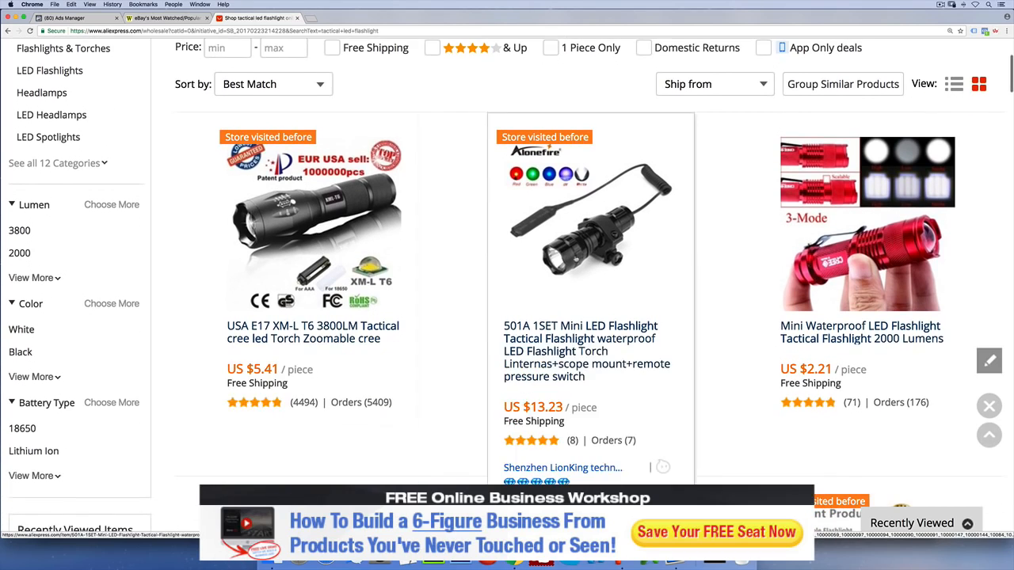
scroll(456, 275, down, 4)
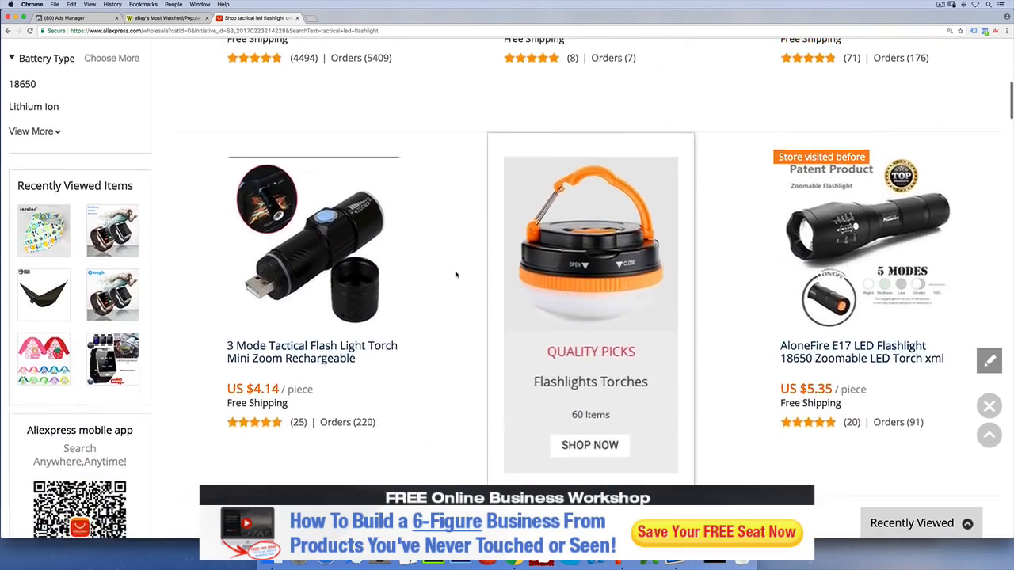
scroll(455, 274, up, 8)
scroll(382, 210, down, 15)
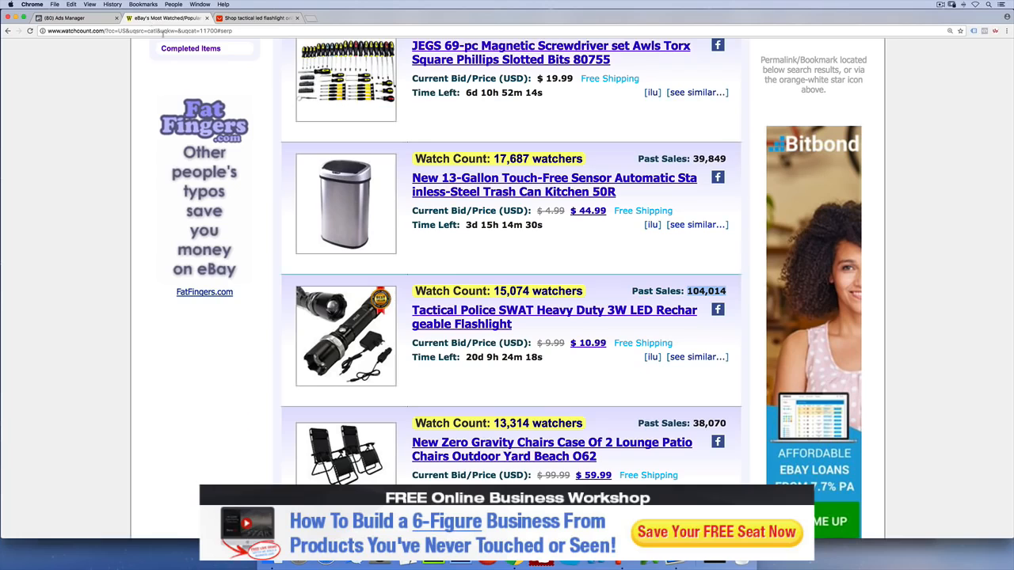
click(165, 17)
click(260, 17)
scroll(361, 186, down, 5)
scroll(360, 187, up, 6)
scroll(360, 187, up, 5)
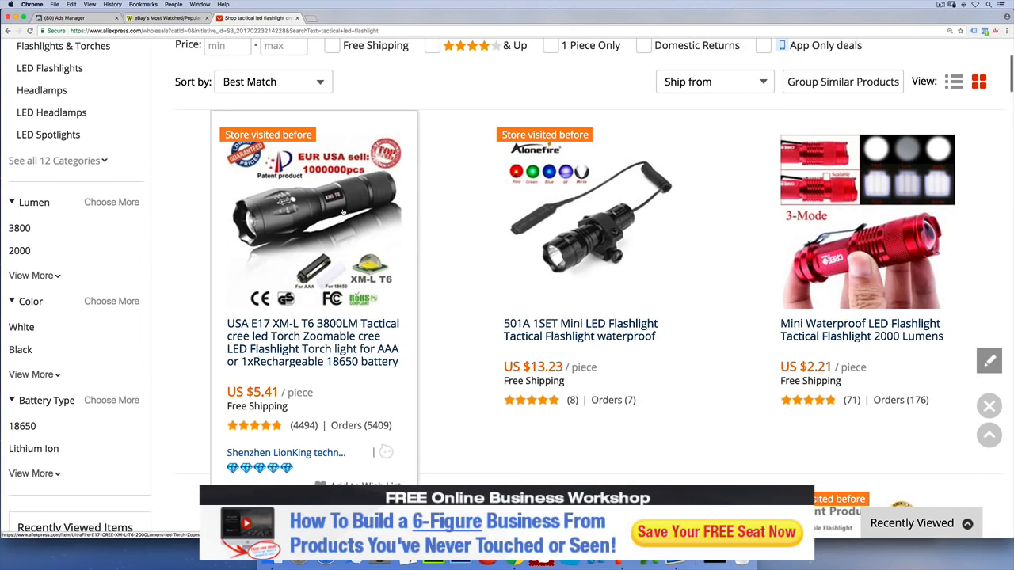
Open the USA E17 XM-L T6 3800LM tactical flashlight listing and examine its price, orders and shipping details
click(357, 212)
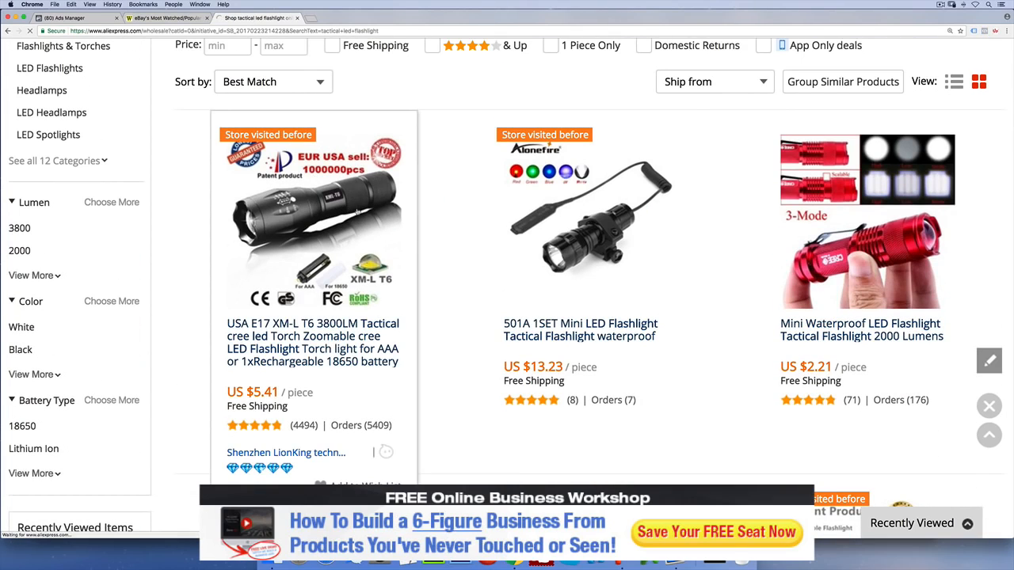
scroll(630, 164, down, 2)
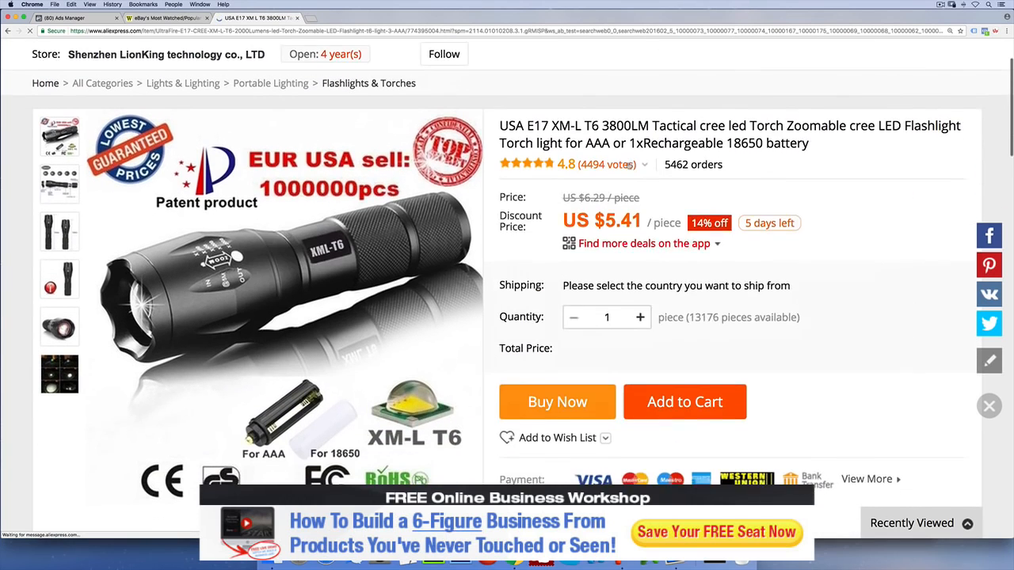
scroll(631, 164, down, 1)
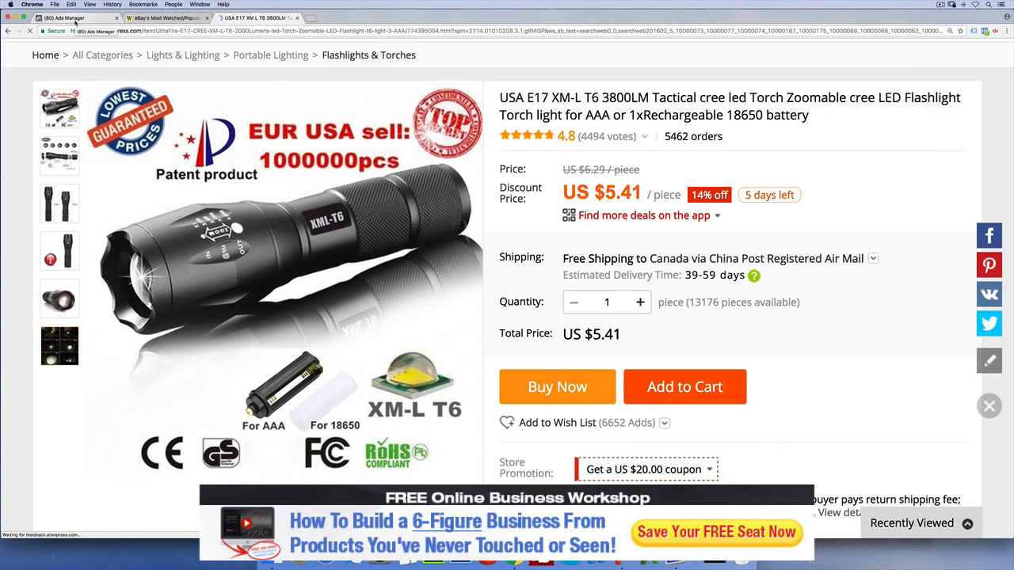
Return to Ads Manager, name the campaign "Tactical Flashlight Conversions" and continue to the ad set
click(76, 19)
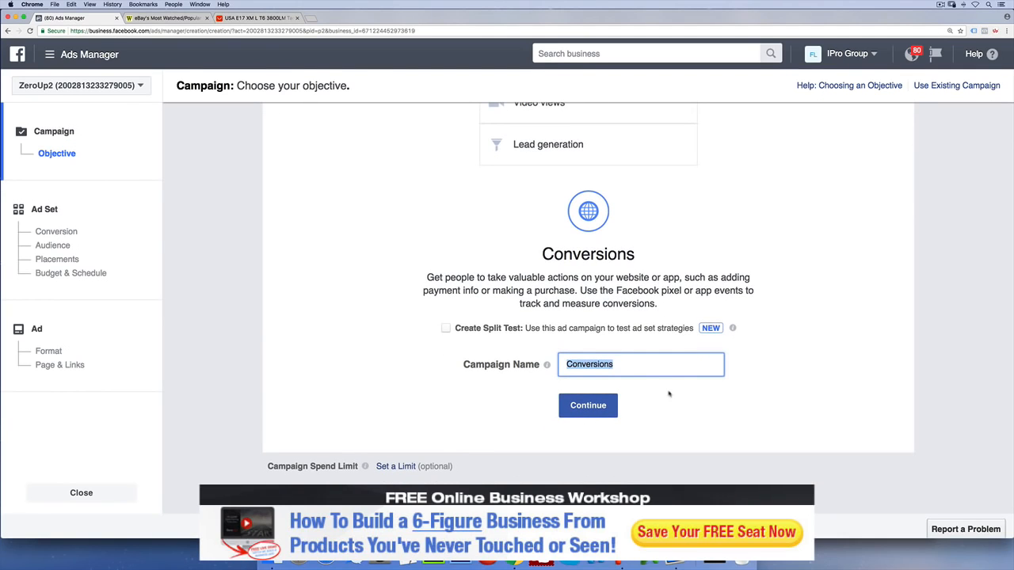
text(Tactical Flashlight Conversions)
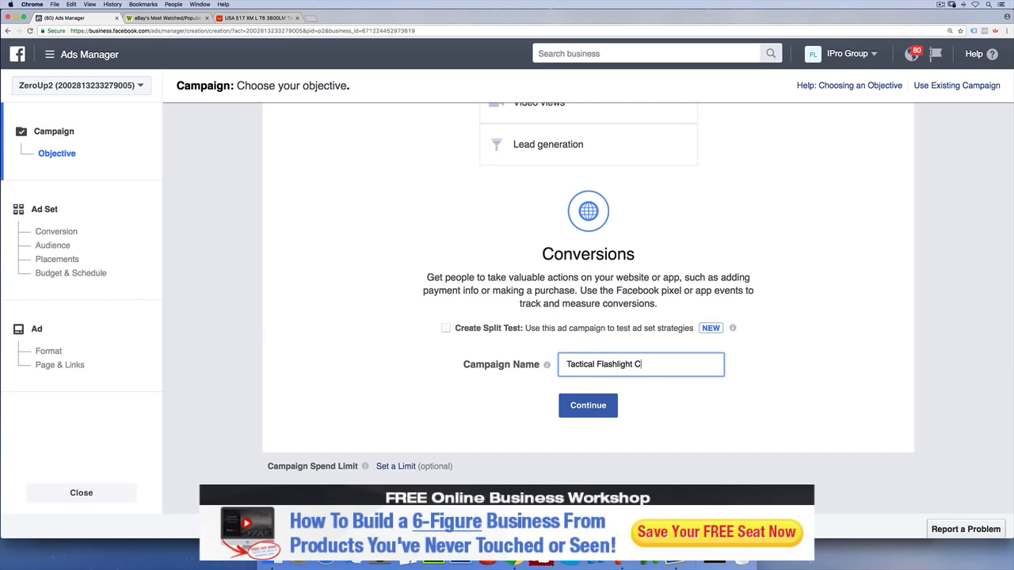
click(590, 406)
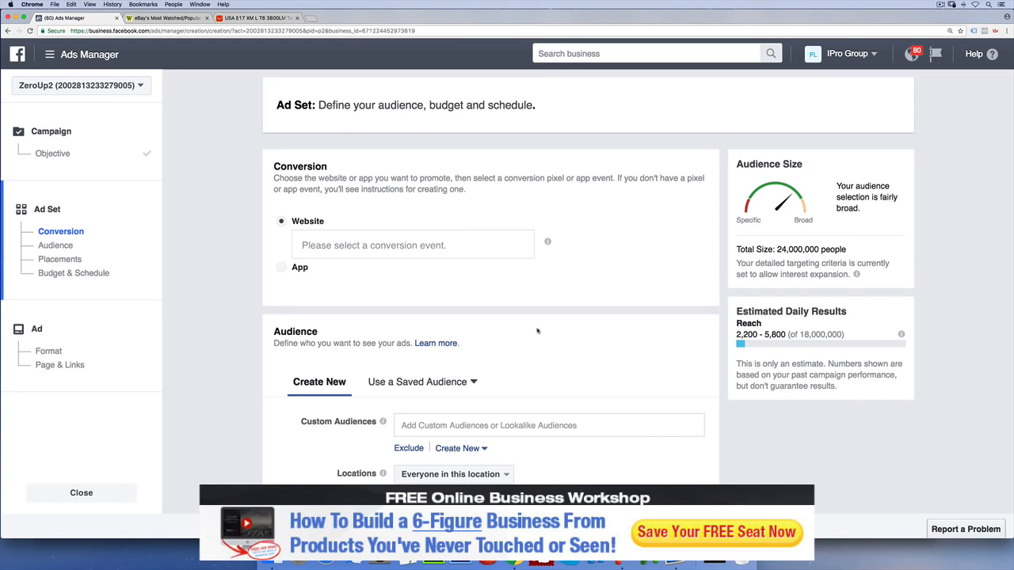
Look through the pixel's conversion events and set the website conversion event to Purchase
click(434, 245)
click(346, 274)
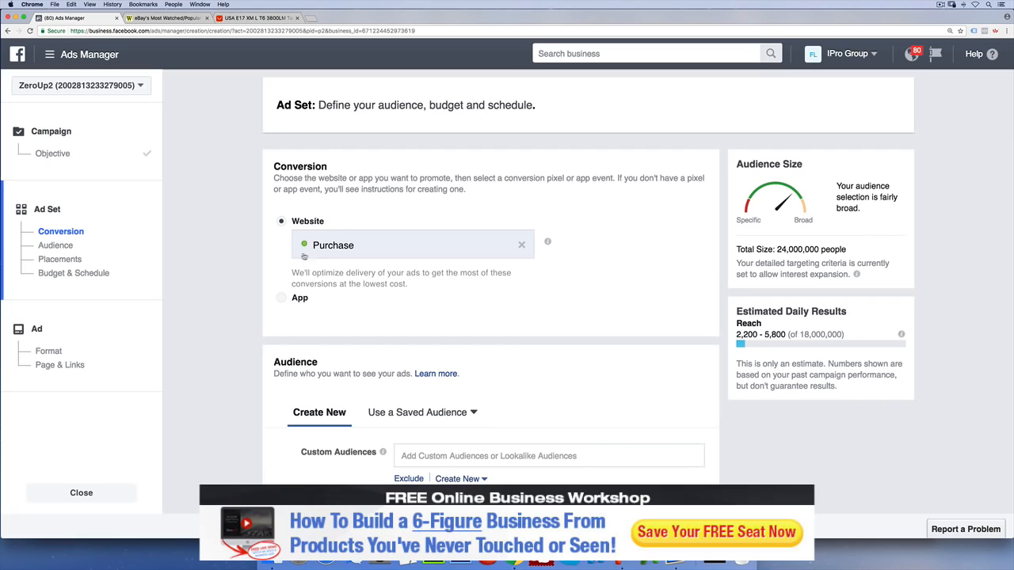
double_click(333, 246)
click(521, 245)
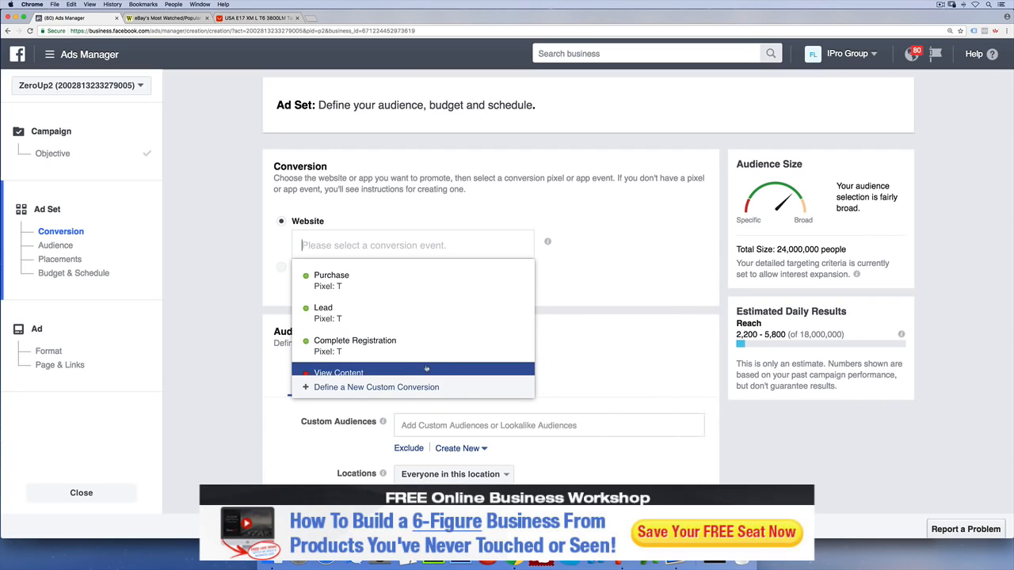
scroll(427, 368, down, 2)
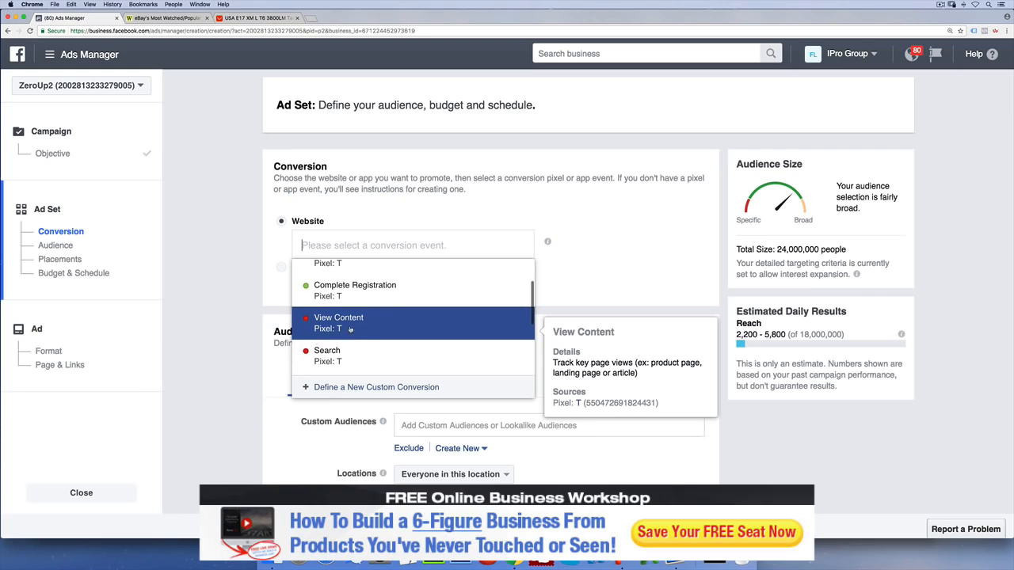
scroll(352, 329, down, 3)
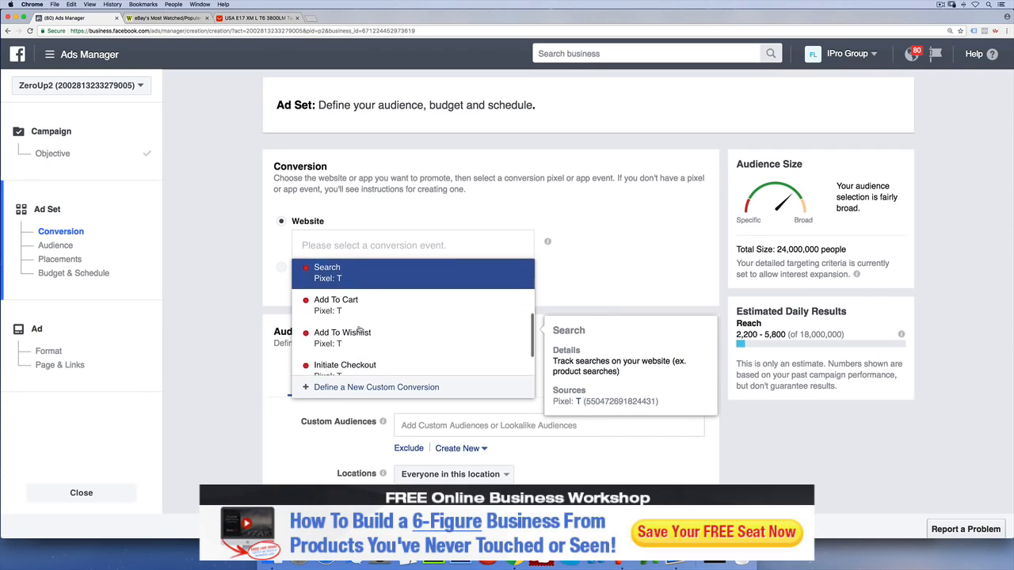
scroll(360, 329, up, 4)
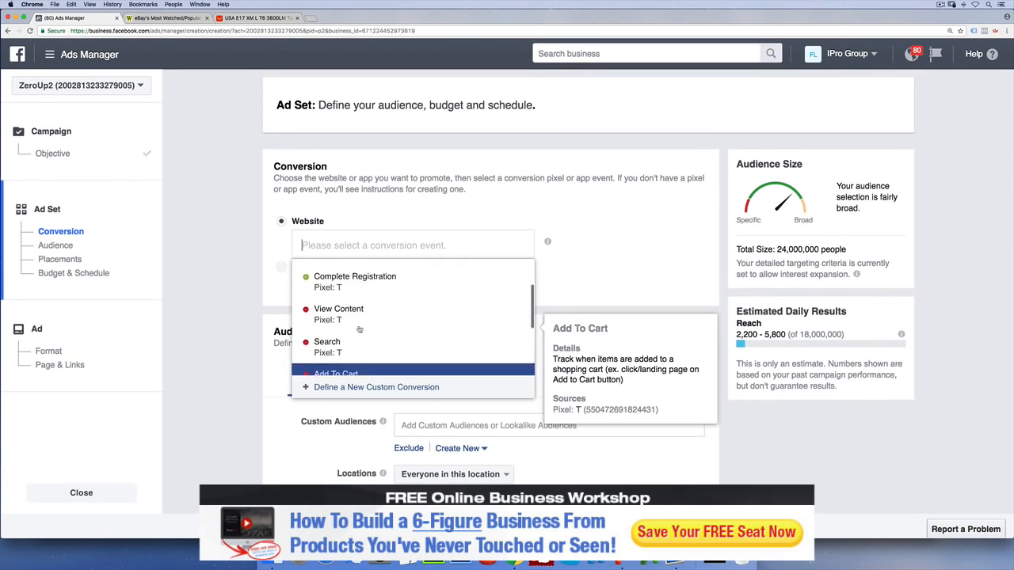
scroll(359, 331, up, 2)
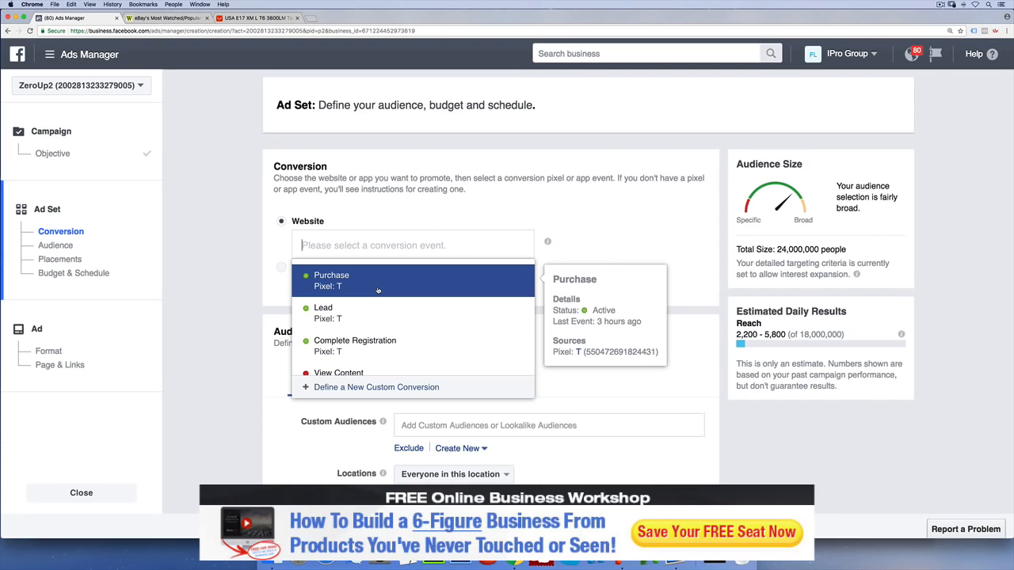
click(378, 291)
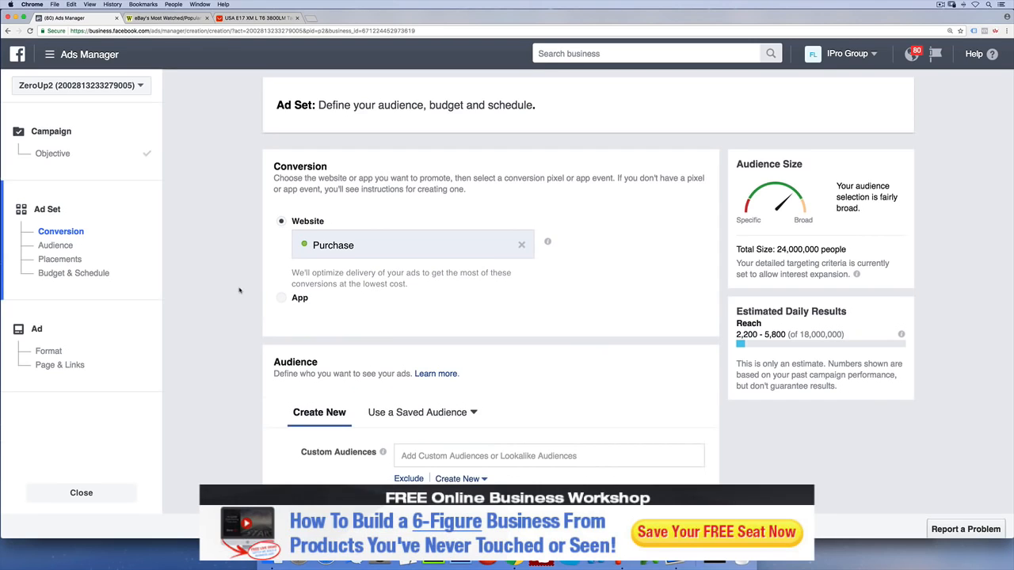
Look over the ad set's Audience section and highlight the Locations label
scroll(238, 290, down, 5)
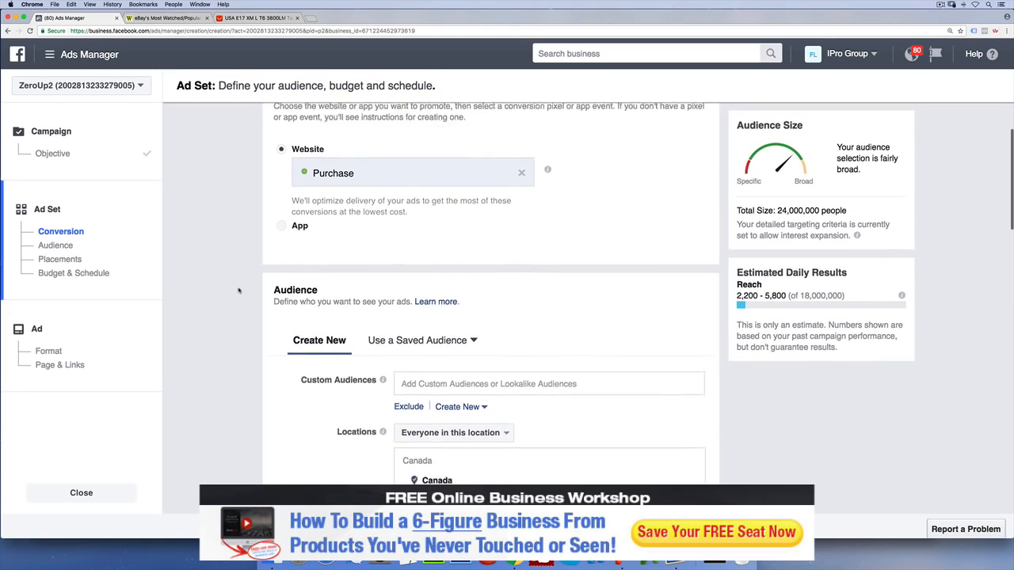
scroll(237, 291, down, 3)
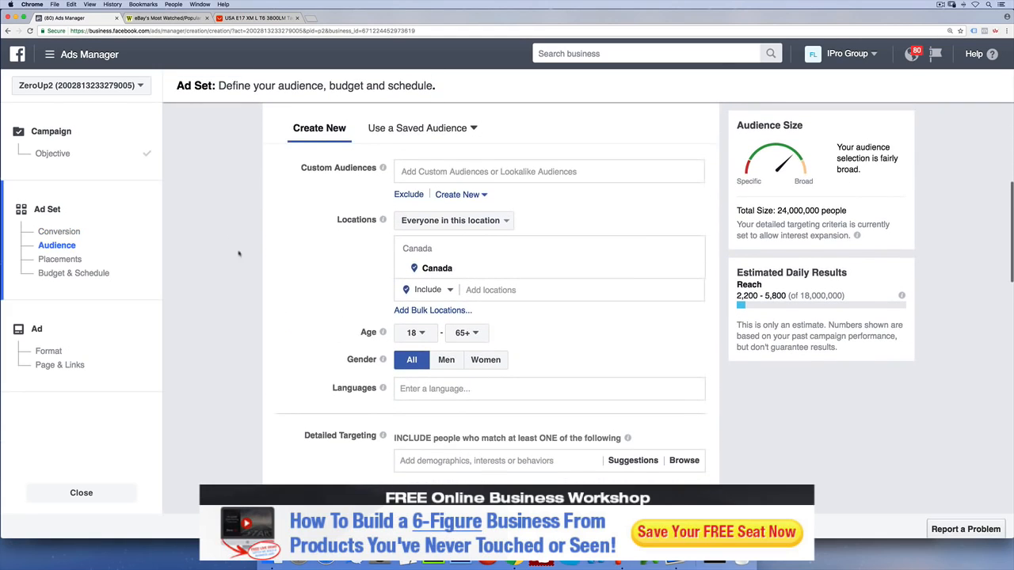
scroll(245, 258, down, 1)
scroll(245, 259, up, 1)
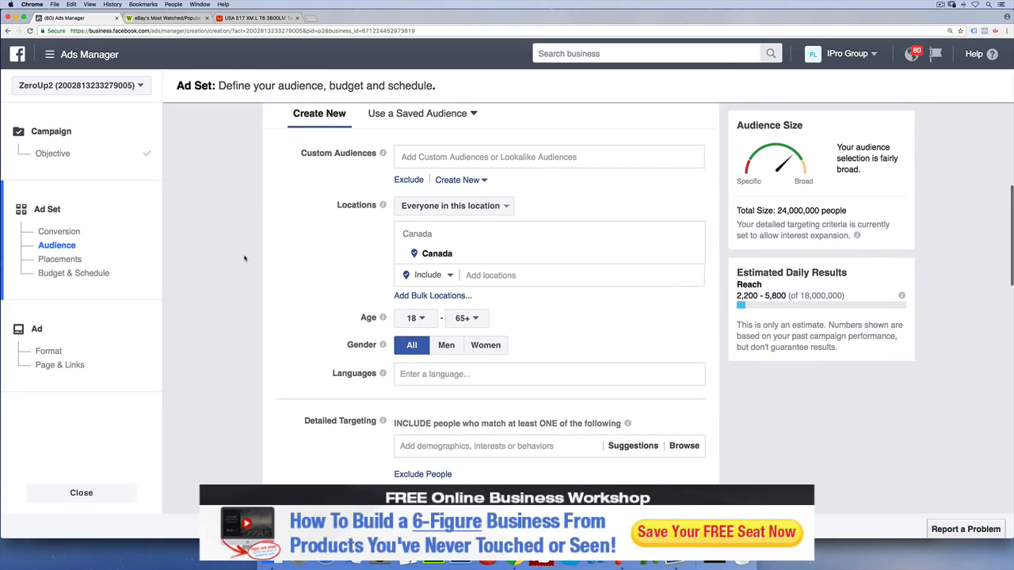
double_click(341, 205)
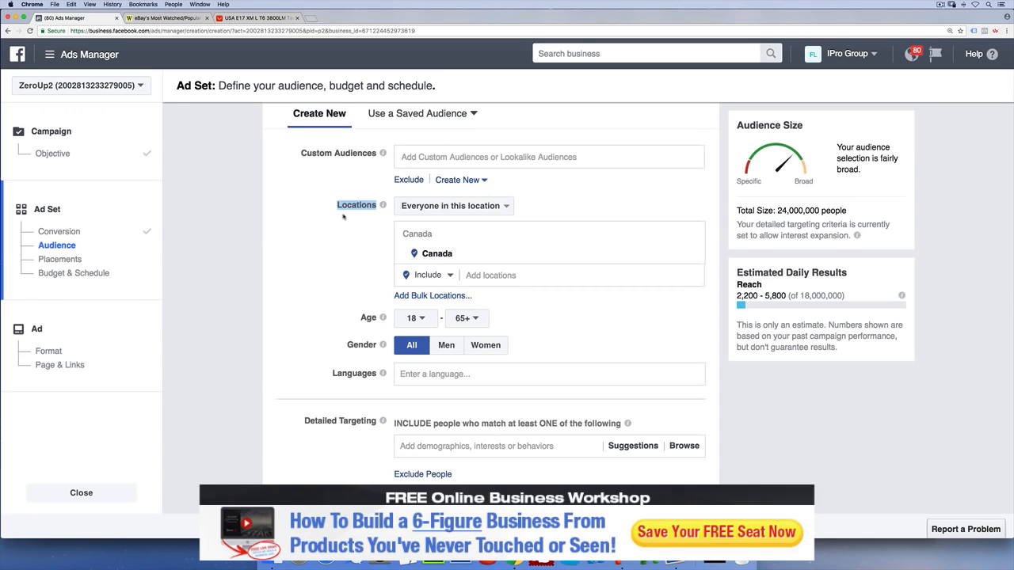
click(344, 221)
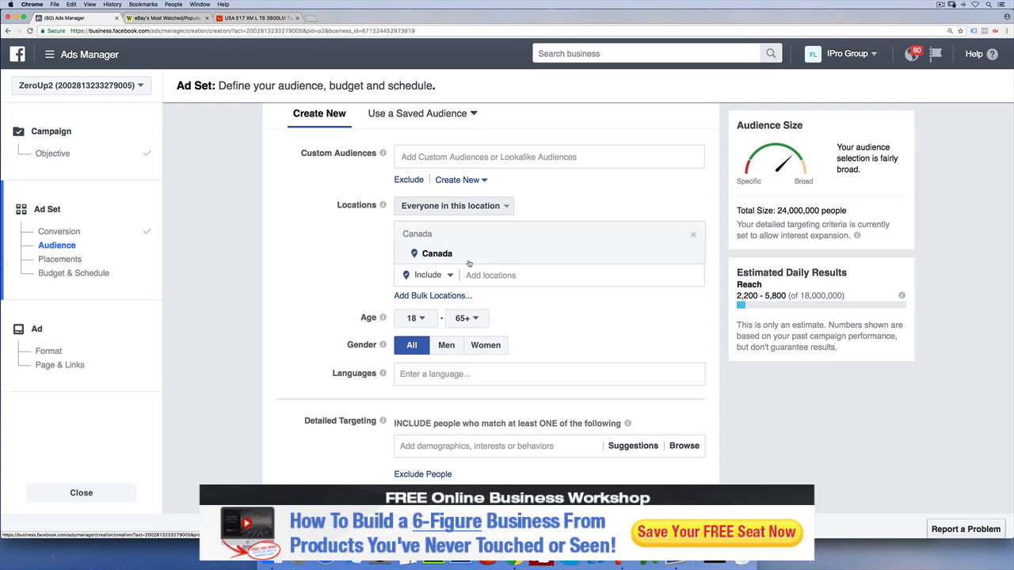
Replace Canada with United States in the audience locations and target people who live in this location
click(491, 275)
text(unte)
key(BackSpace)
key(BackSpace)
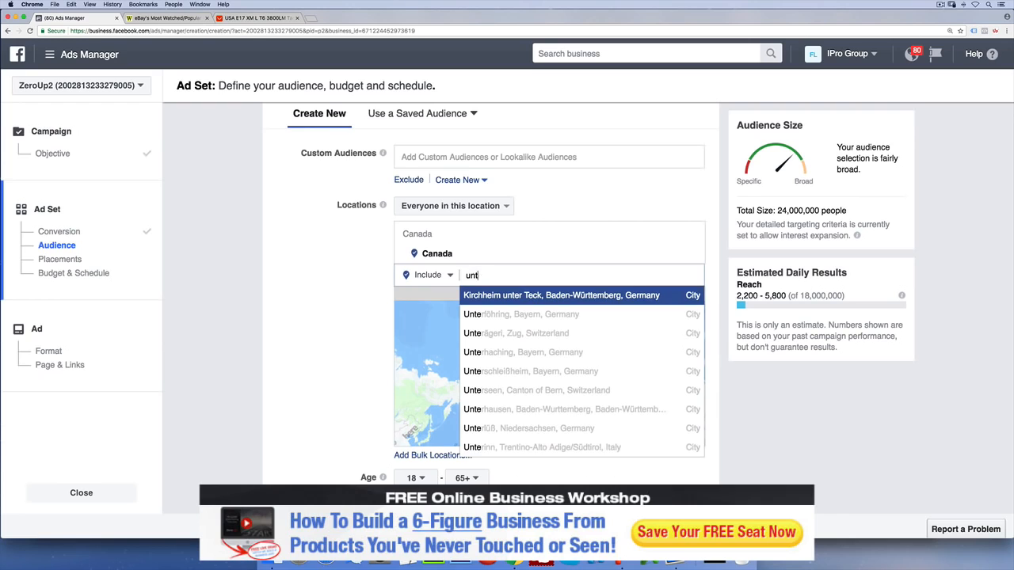
text(o)
key(BackSpace)
text(ited)
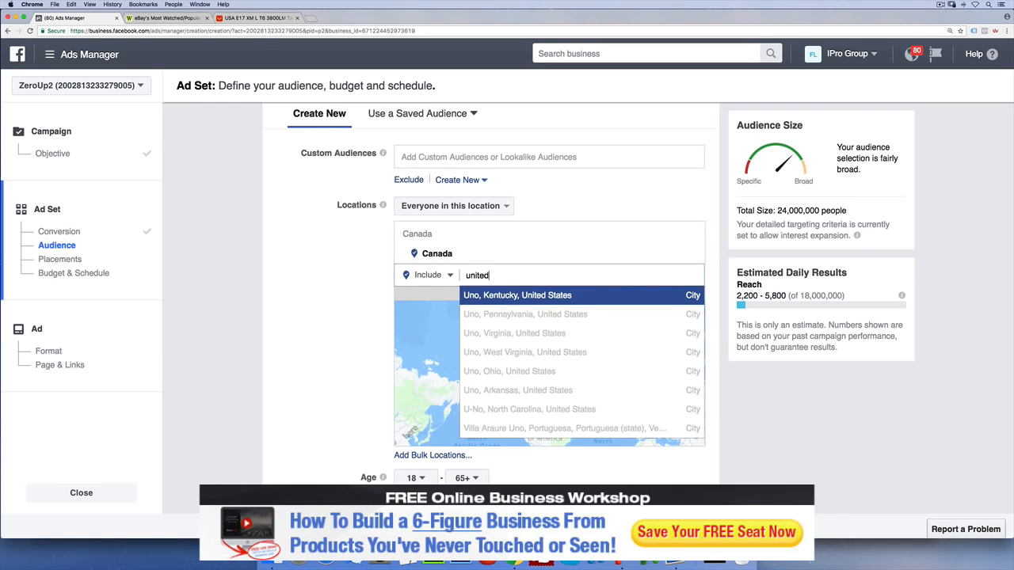
click(569, 298)
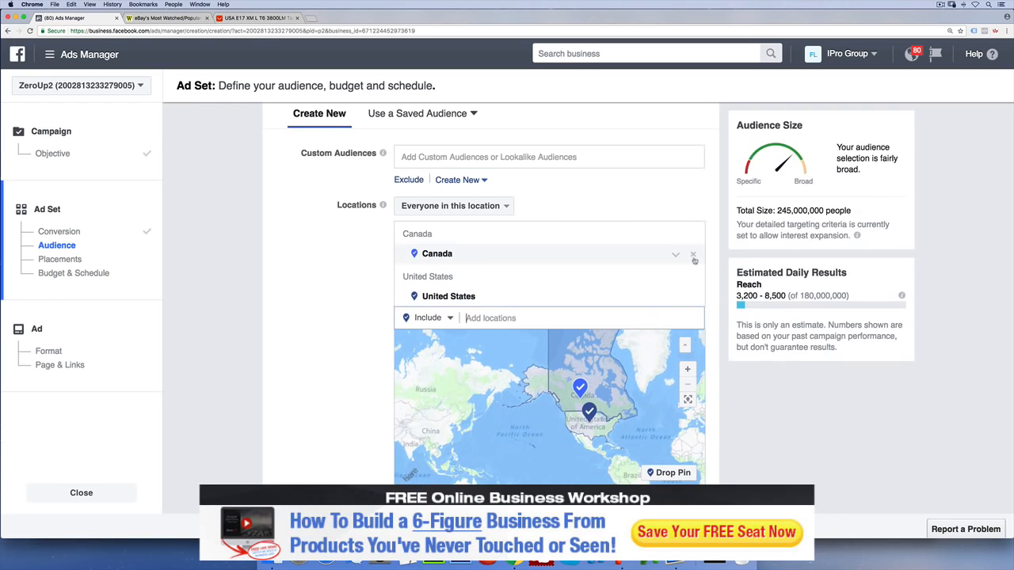
click(693, 254)
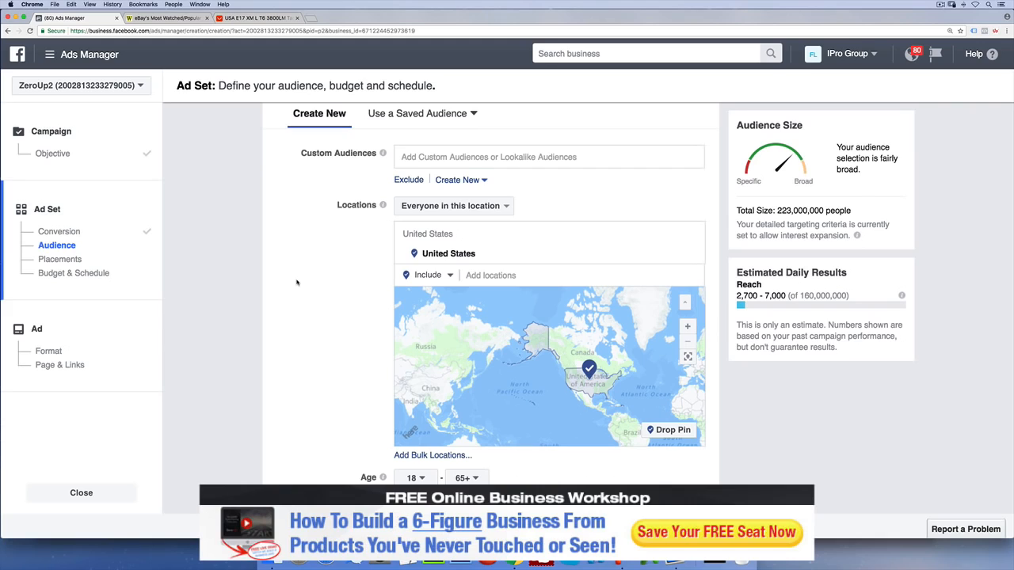
click(512, 207)
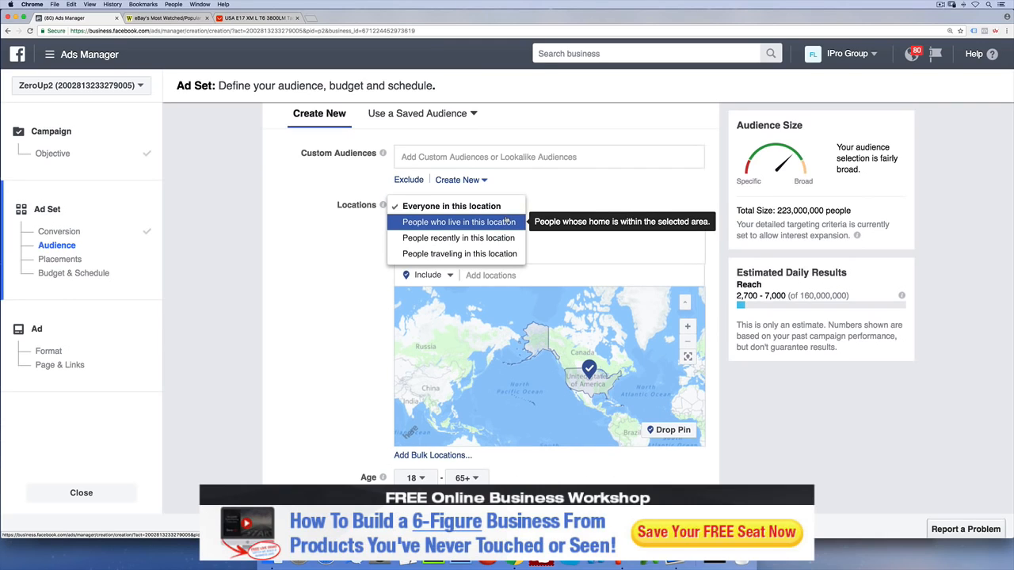
click(507, 222)
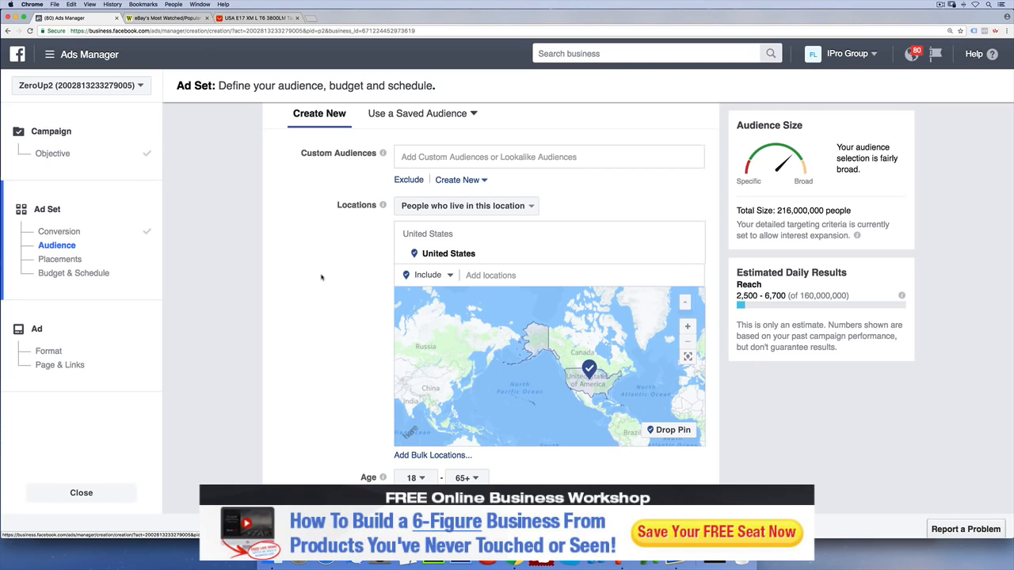
Try adding Canada and United Kingdom to the audience locations, and remove both countries again
click(492, 275)
text(canada)
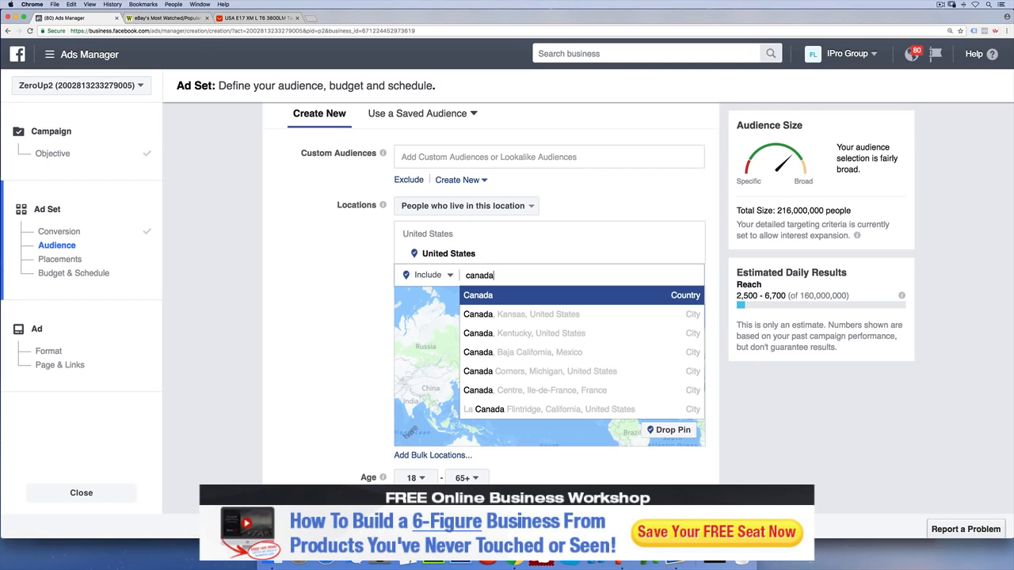
click(480, 295)
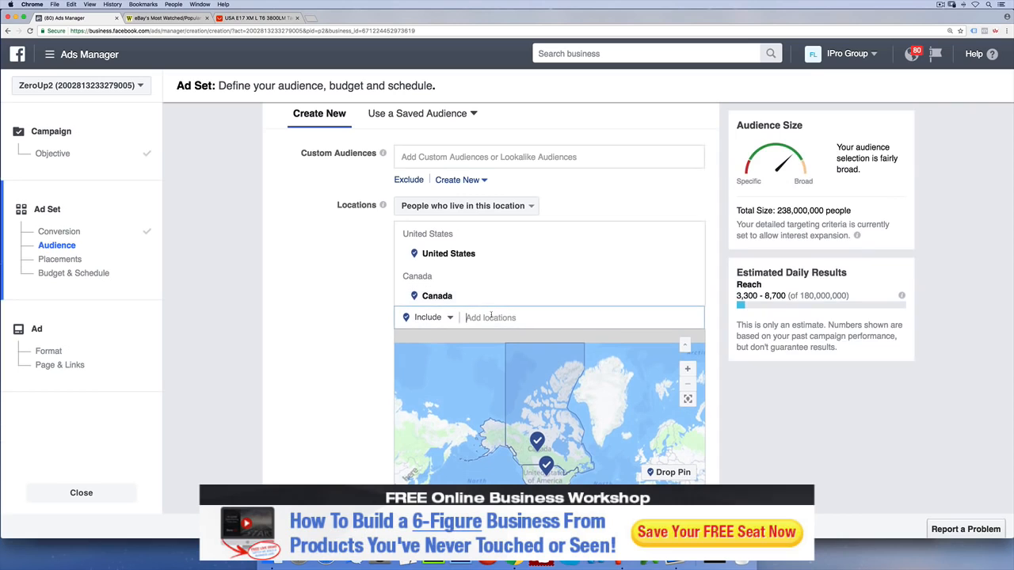
text(united)
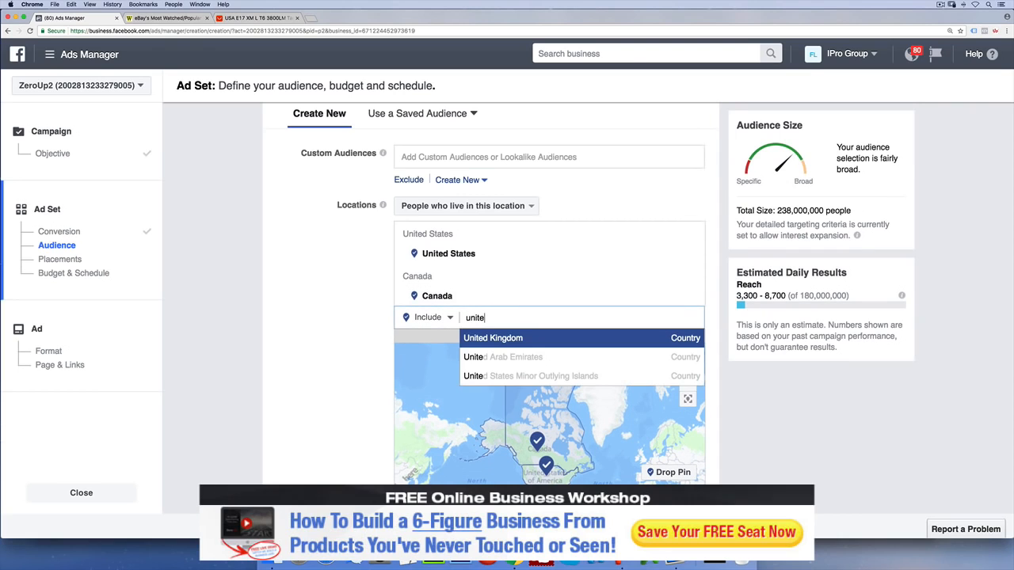
click(489, 337)
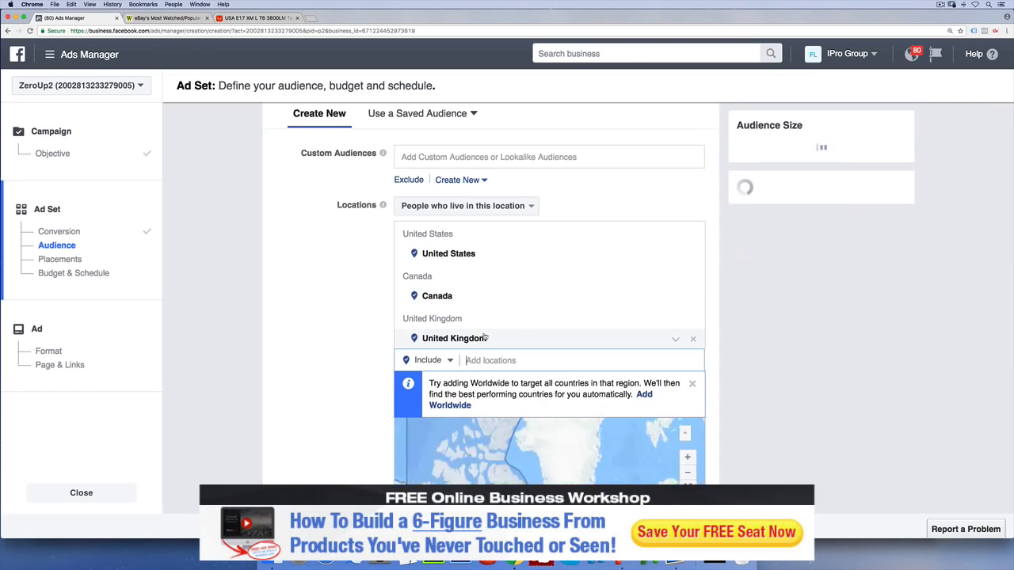
click(692, 339)
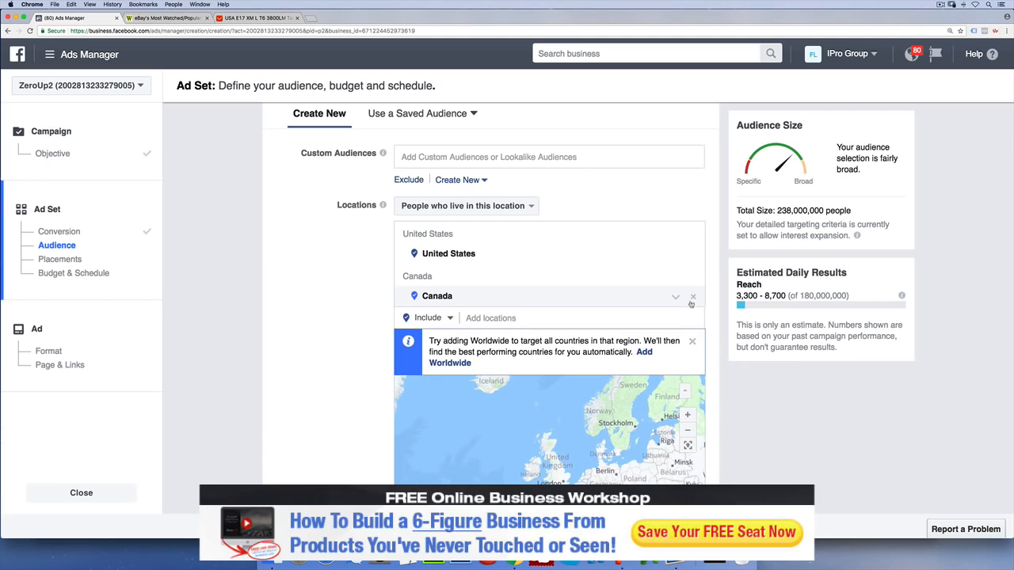
click(692, 296)
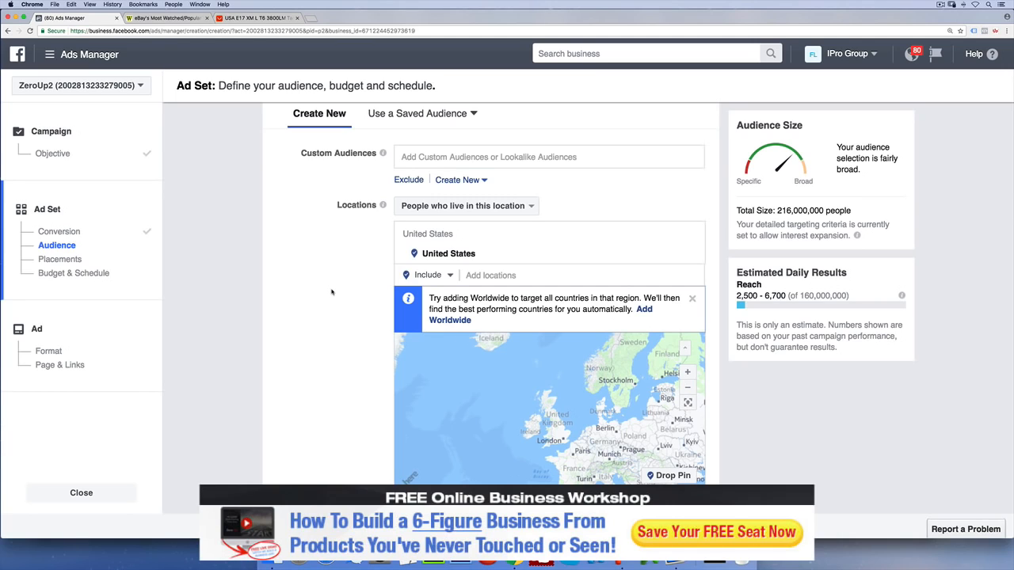
scroll(332, 292, down, 5)
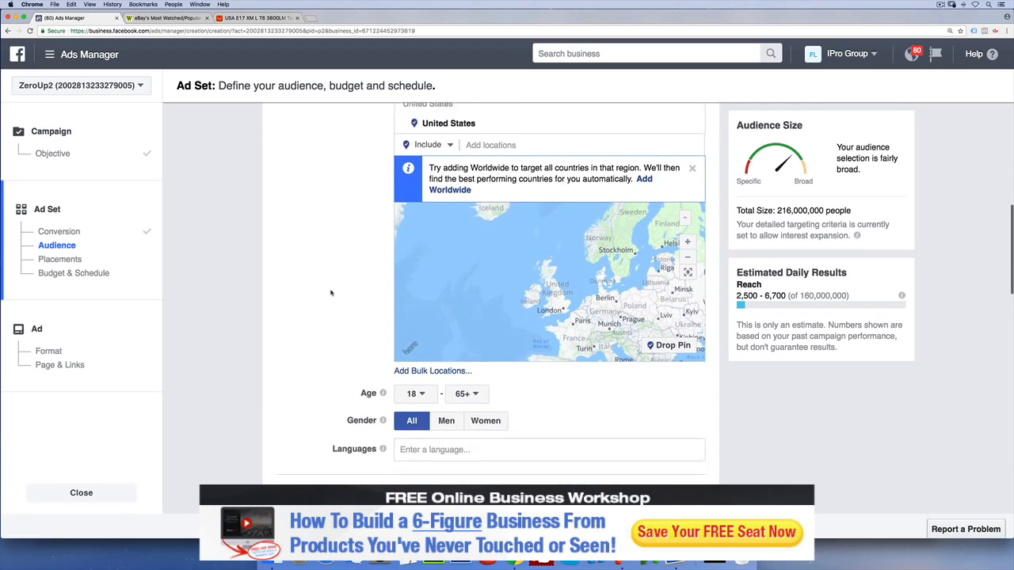
Set the audience's minimum age to 30 and its gender to Men
scroll(331, 292, down, 2)
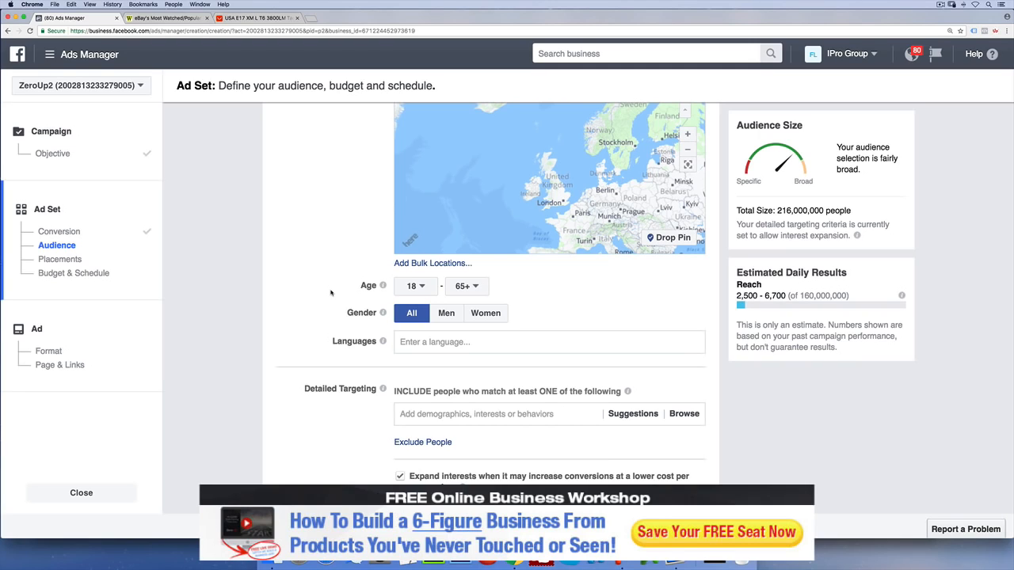
click(413, 286)
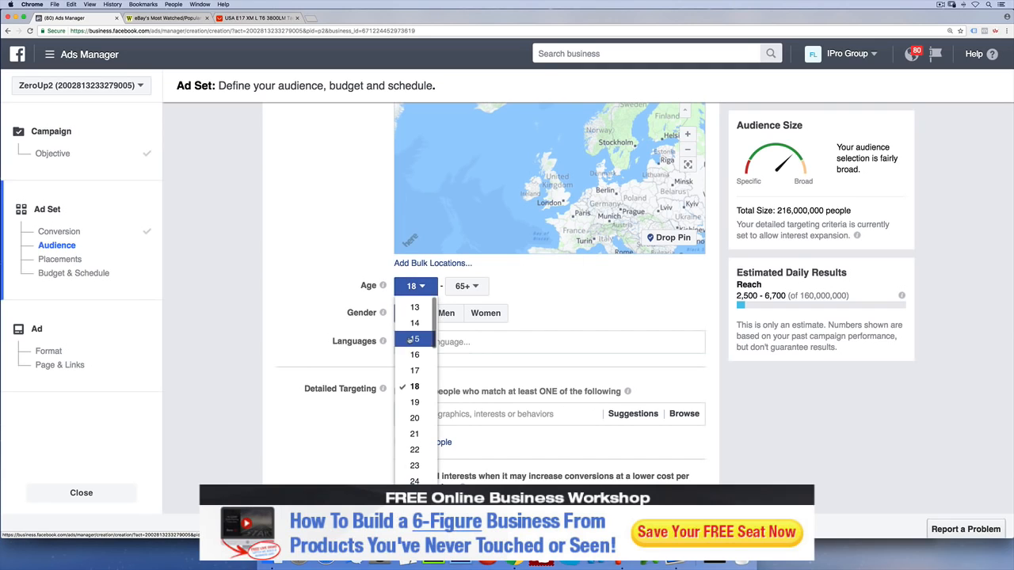
scroll(415, 432, down, 1)
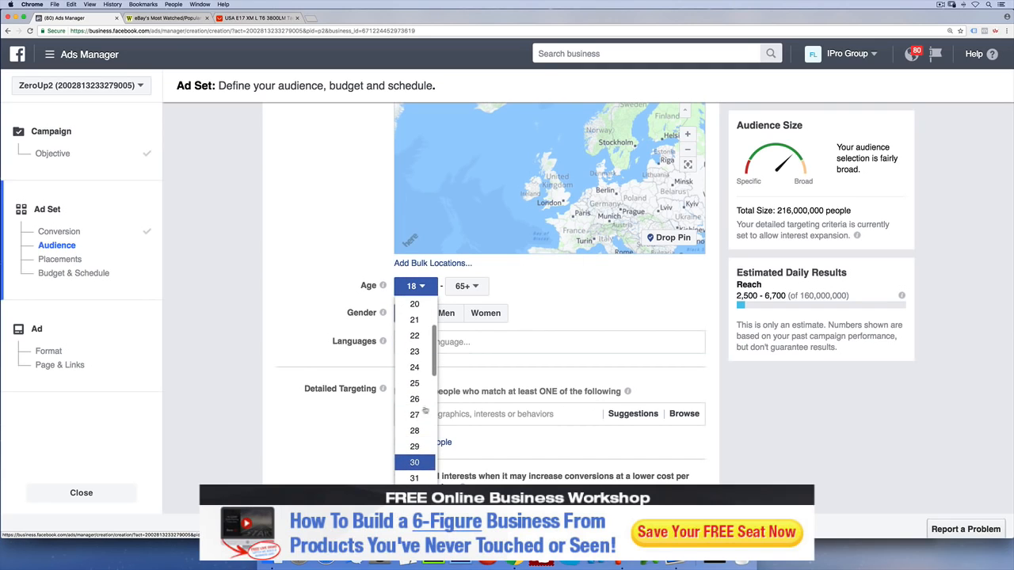
click(414, 448)
click(448, 315)
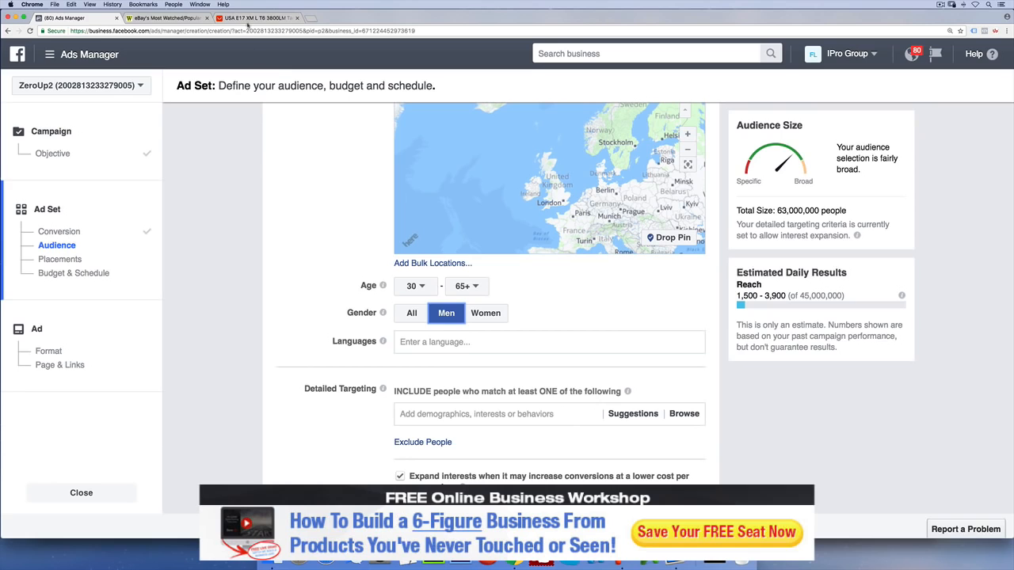
Check the flashlight's product page and set the audience language to English (All)
click(251, 17)
click(67, 18)
scroll(274, 258, down, 2)
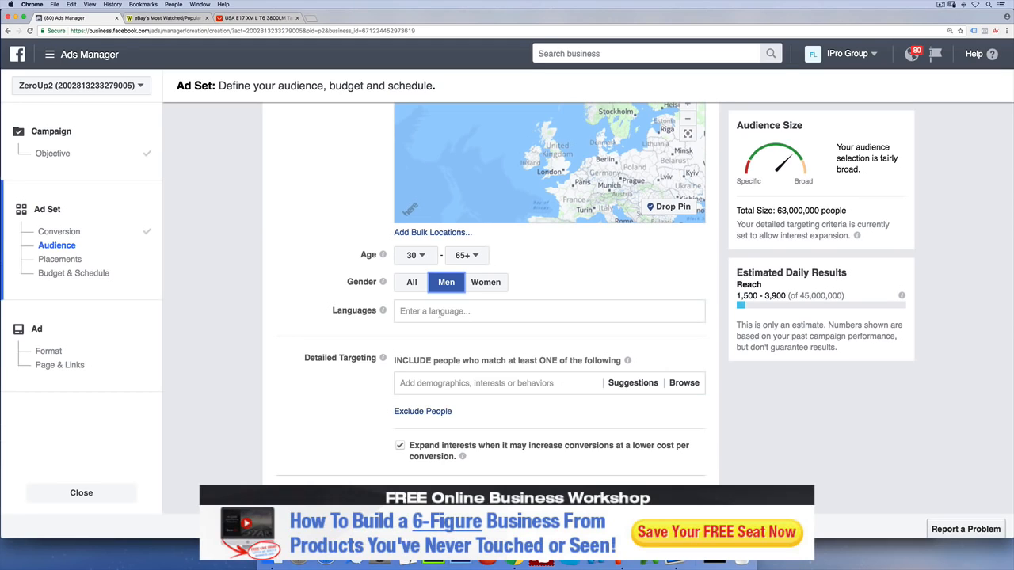
click(441, 313)
text(e)
key(Return)
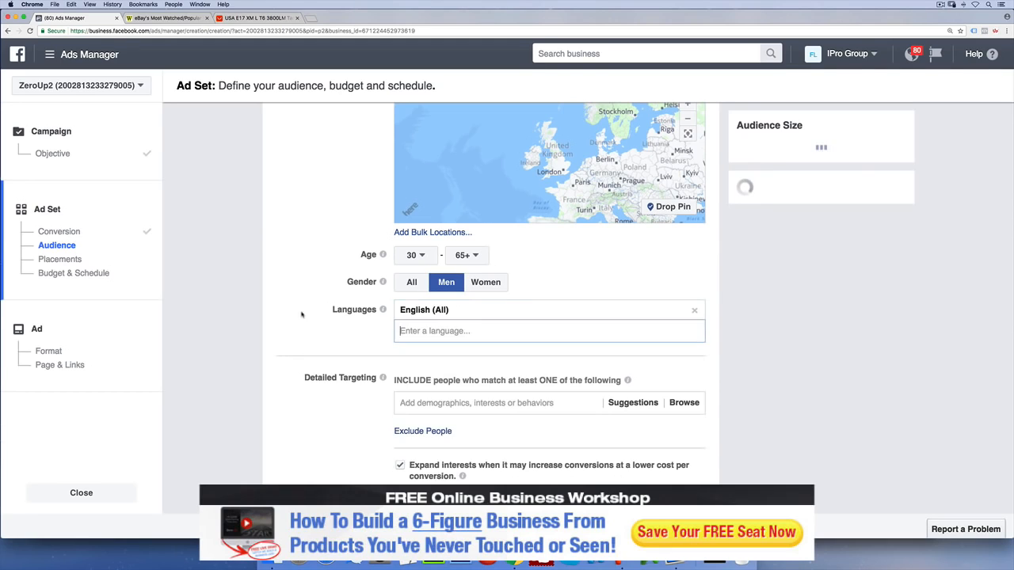
scroll(305, 313, up, 4)
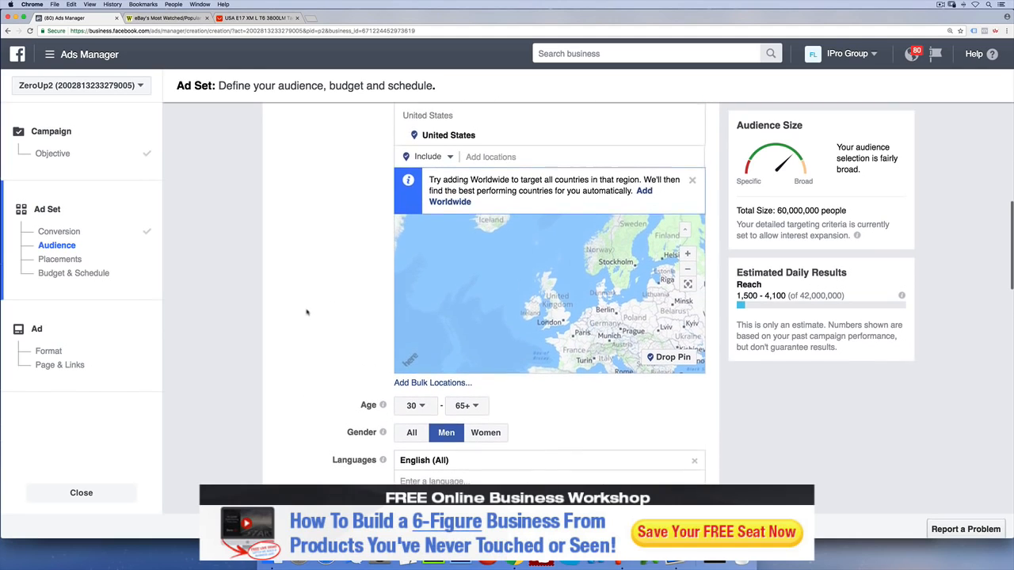
scroll(307, 312, down, 1)
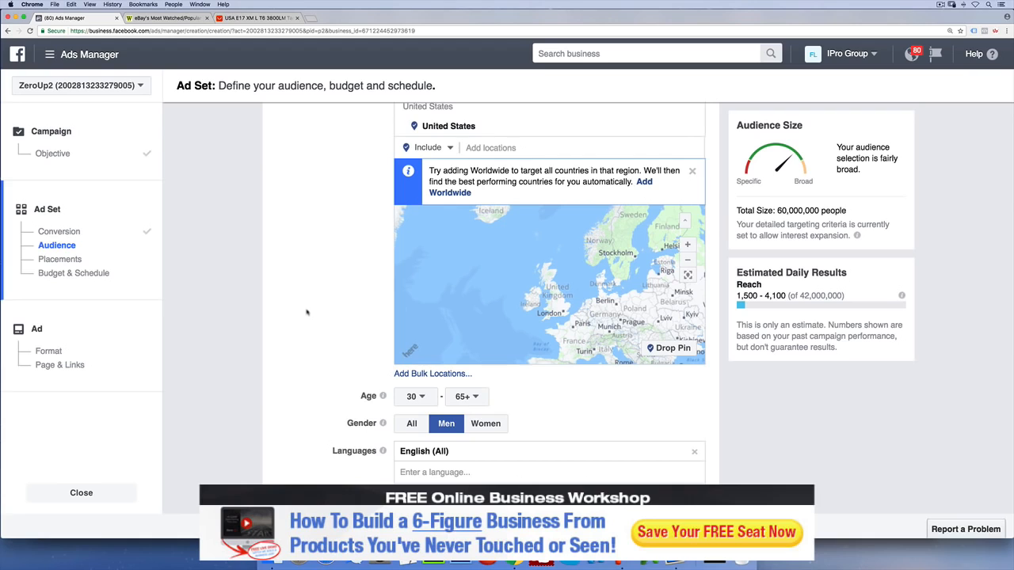
scroll(307, 312, down, 3)
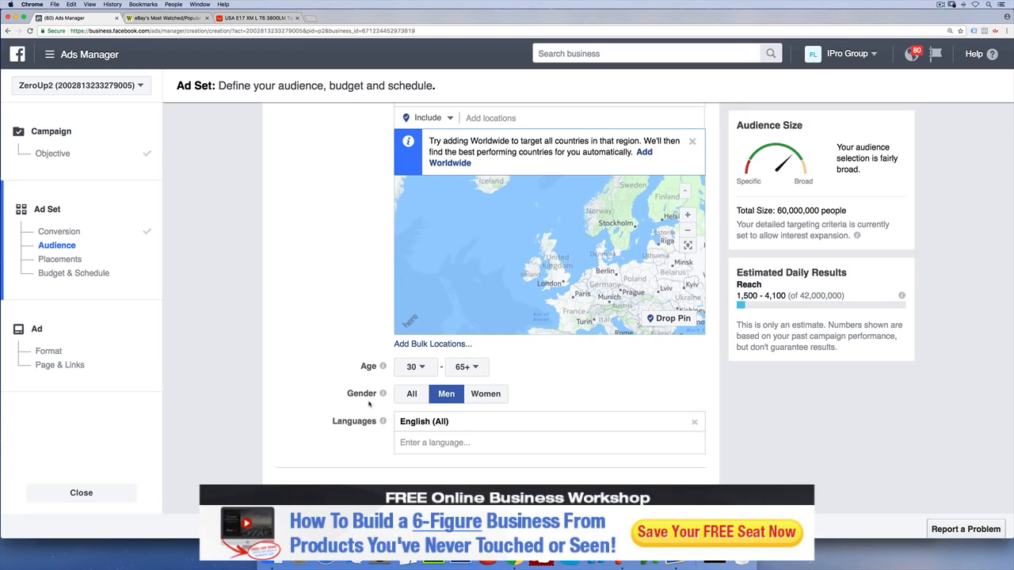
scroll(369, 404, down, 5)
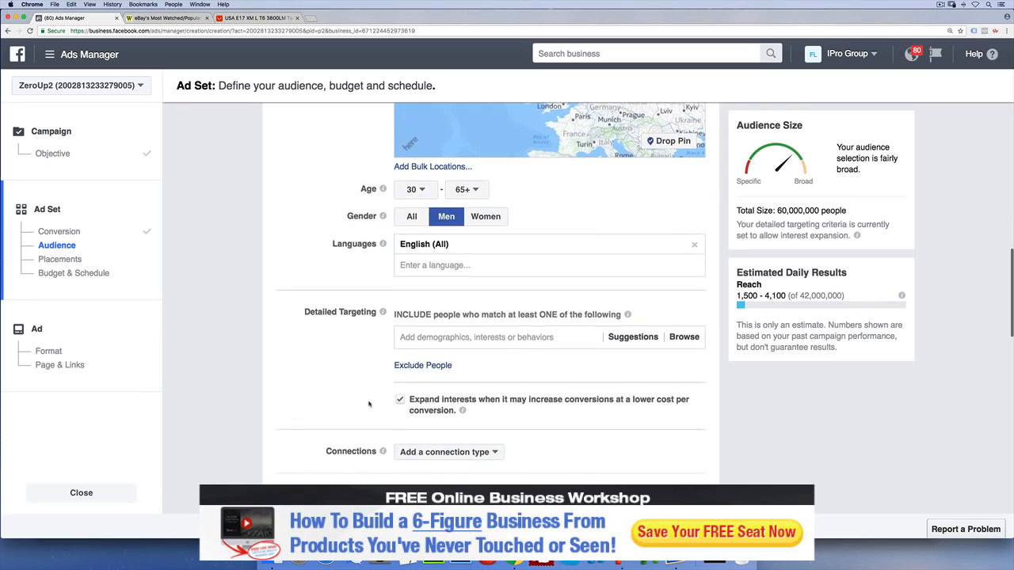
scroll(369, 404, down, 1)
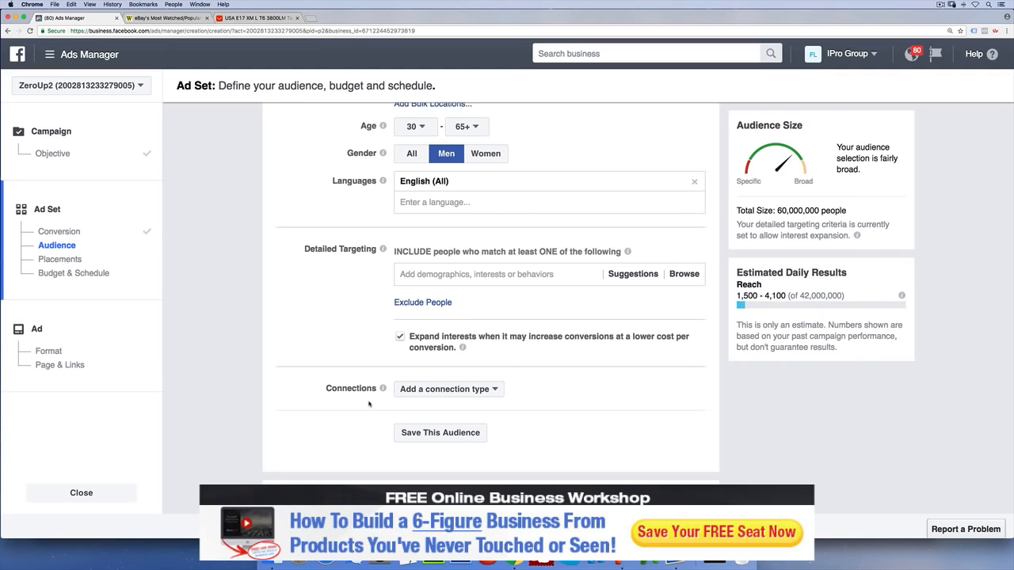
Launch Deskscribble and handwrite the notes "1 INT", "200K – 600K" and "< 1M" beside the audience size estimate
key(super+space)
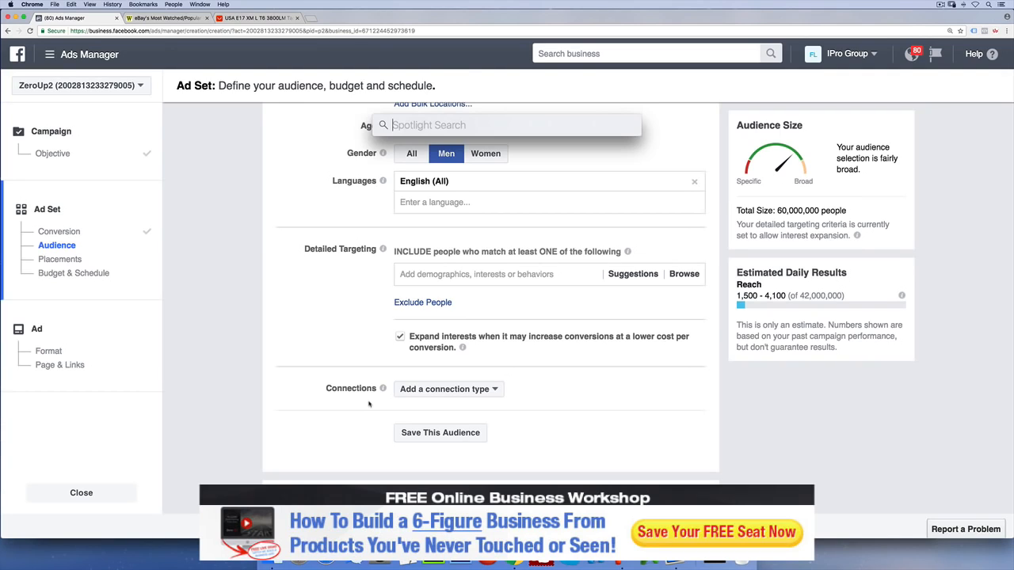
text(deskscribble)
key(Return)
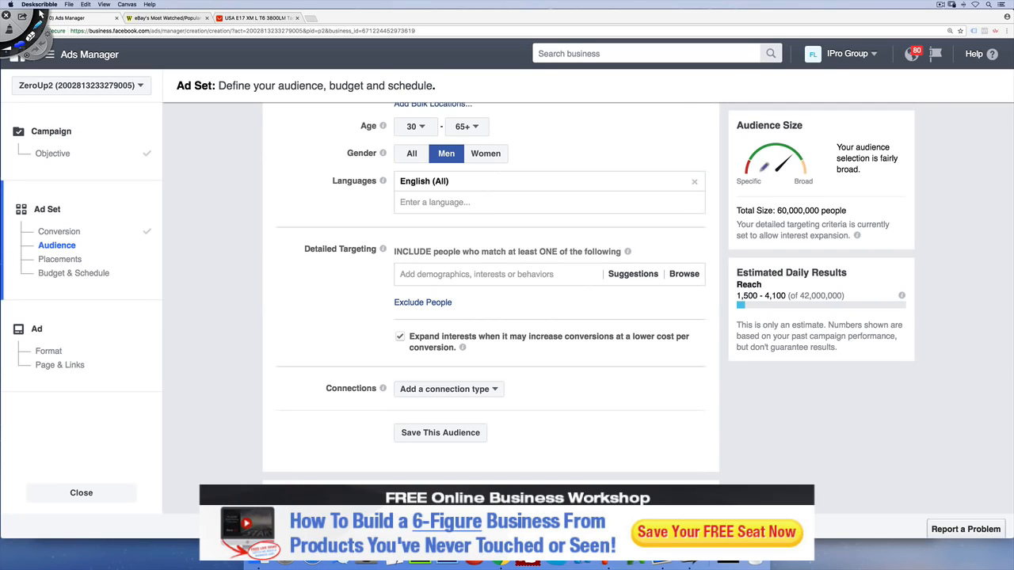
mouse_move(888, 168)
mouse_down()
mouse_move(933, 164)
mouse_move(937, 177)
mouse_up()
mouse_move(851, 202)
mouse_down()
mouse_move(866, 214)
mouse_move(899, 200)
mouse_move(987, 203)
mouse_move(980, 216)
mouse_up()
mouse_move(899, 235)
mouse_down()
mouse_move(916, 234)
mouse_move(898, 250)
mouse_move(920, 252)
mouse_move(918, 242)
mouse_move(962, 252)
mouse_up()
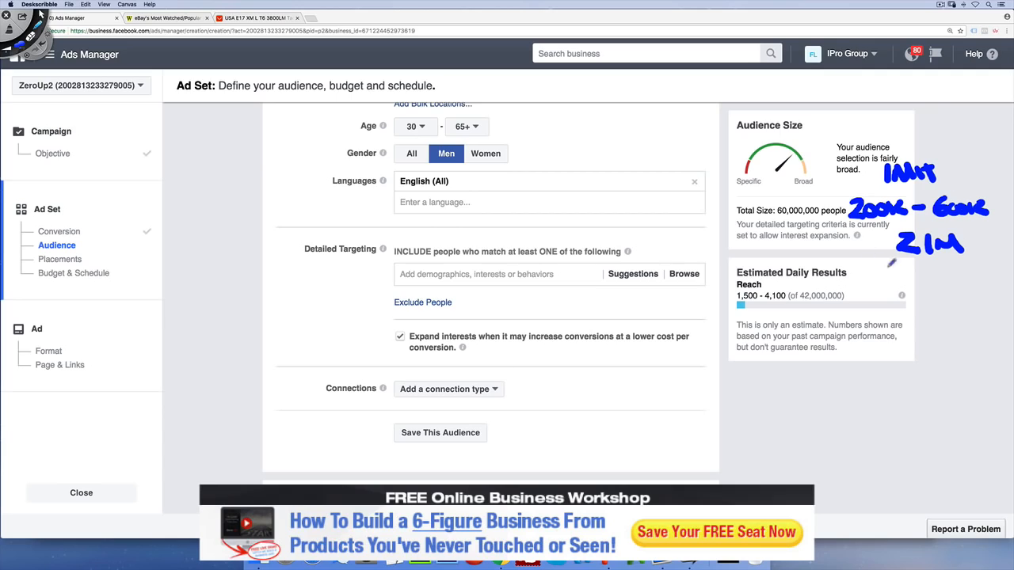
drag(904, 231, 924, 234)
Add the interest Camping from Sports and outdoors to the audience's detailed targeting
click(457, 273)
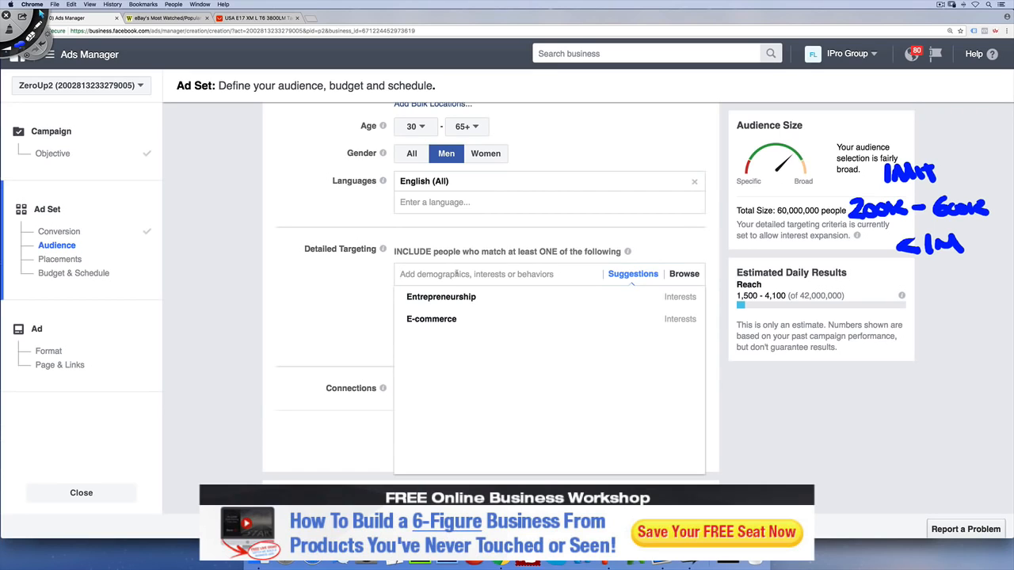
text(camping)
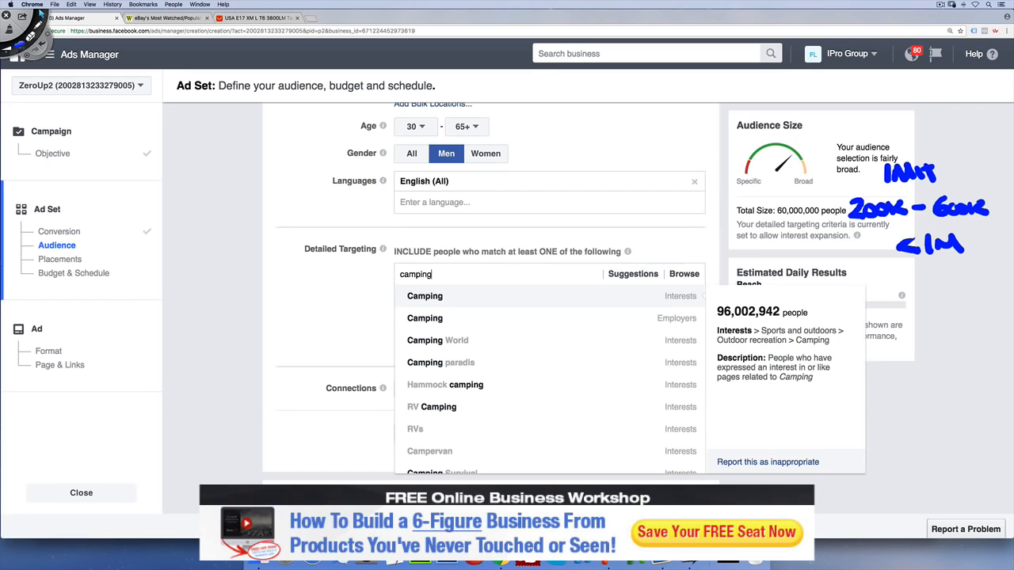
click(485, 298)
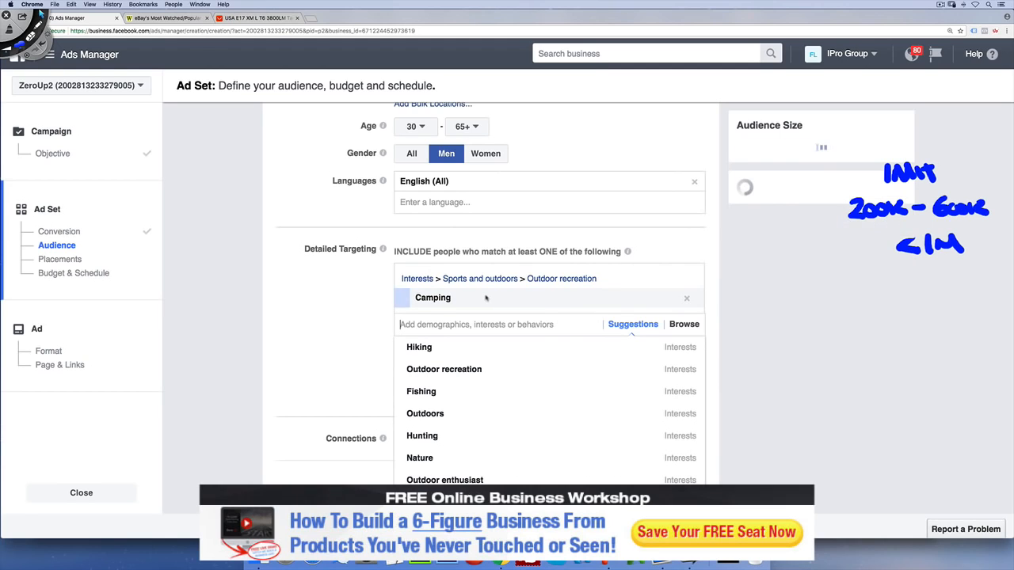
click(344, 315)
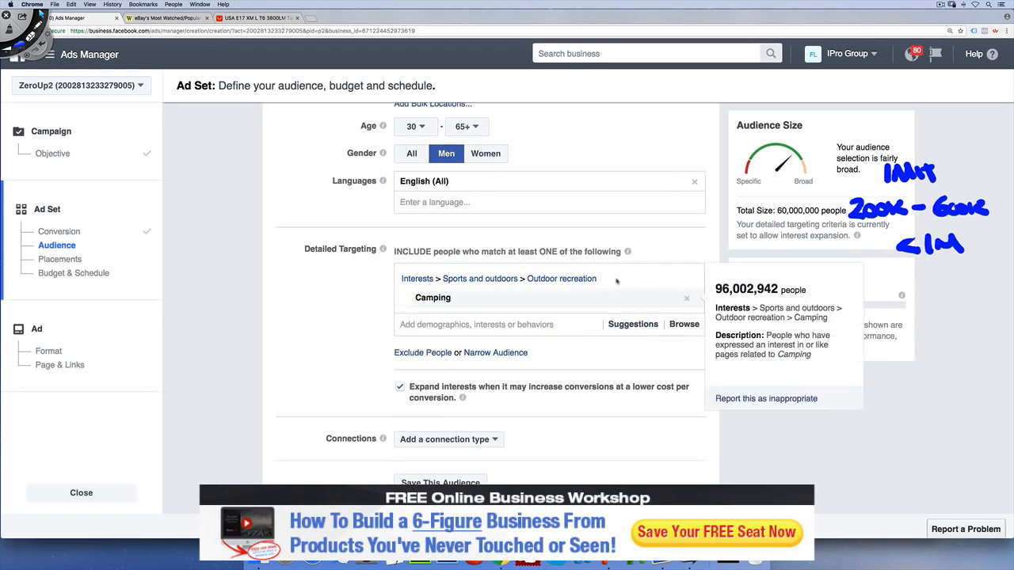
Look over the location, age, gender and language settings and highlight the total audience in the estimated daily reach
scroll(685, 244, up, 2)
scroll(685, 244, up, 5)
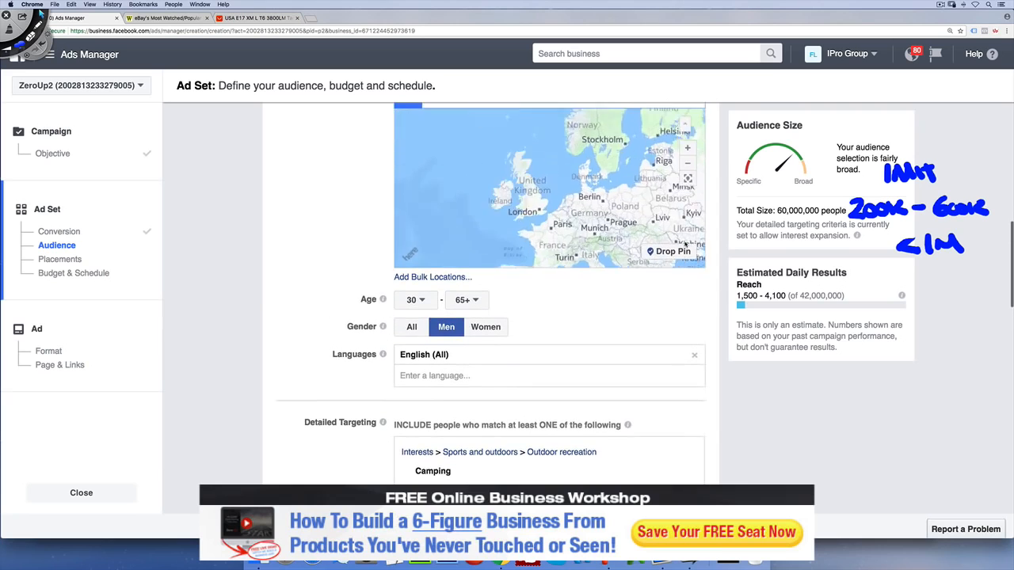
scroll(522, 188, up, 4)
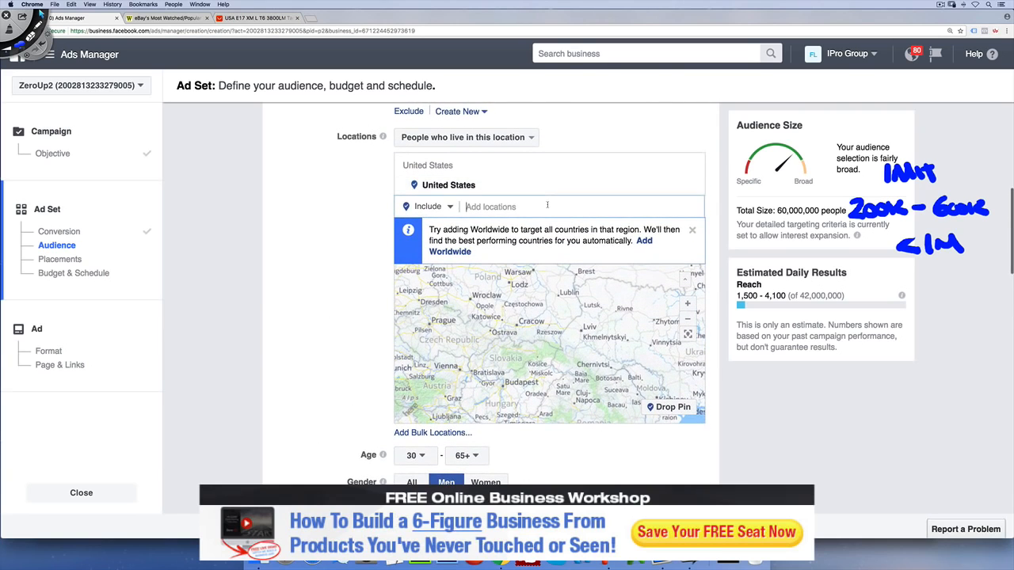
scroll(347, 260, down, 3)
scroll(348, 259, down, 1)
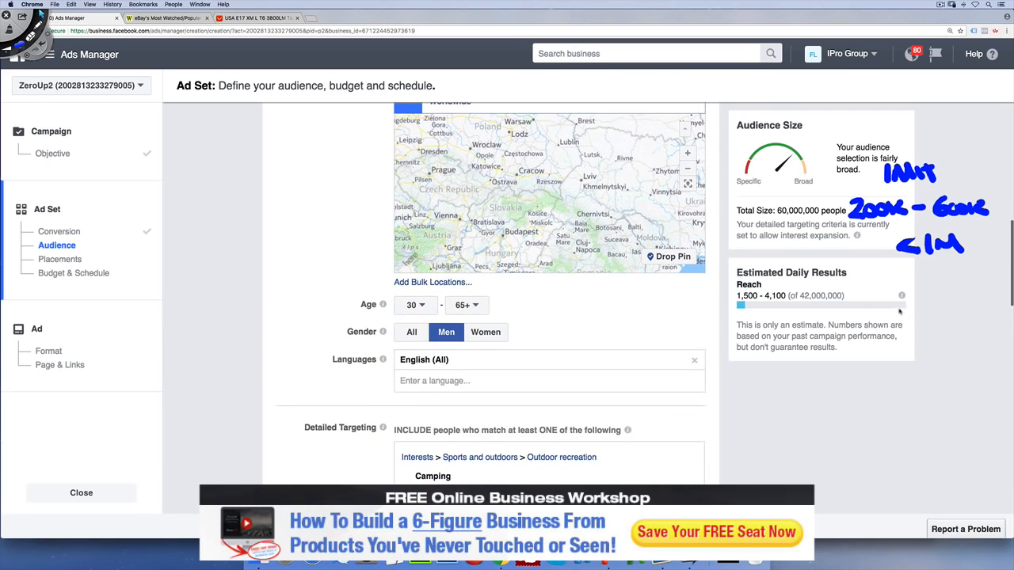
double_click(805, 296)
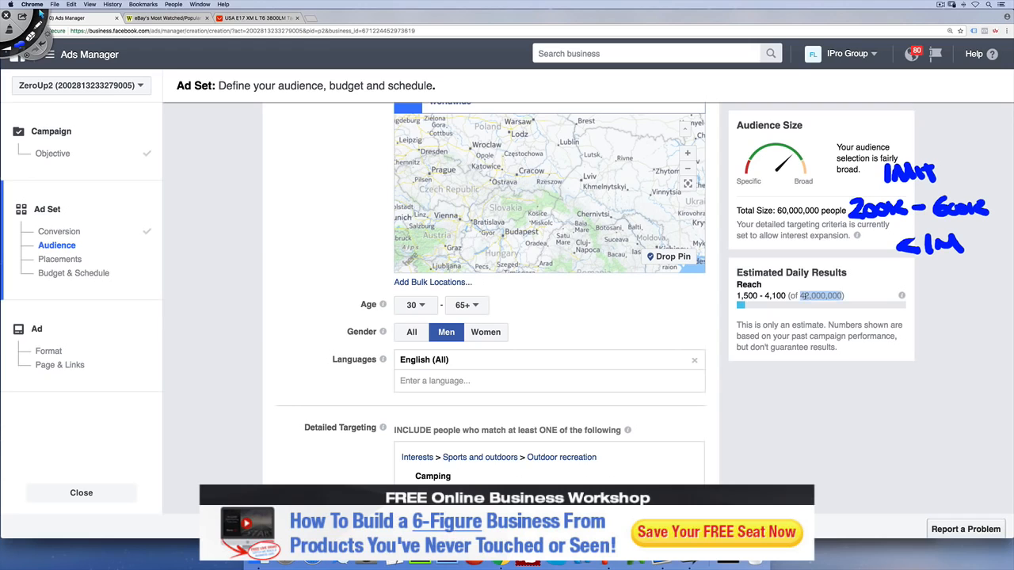
click(607, 336)
Replace the Camping interest with Outdoor recreation in the detailed targeting
scroll(562, 404, down, 1)
scroll(568, 413, down, 2)
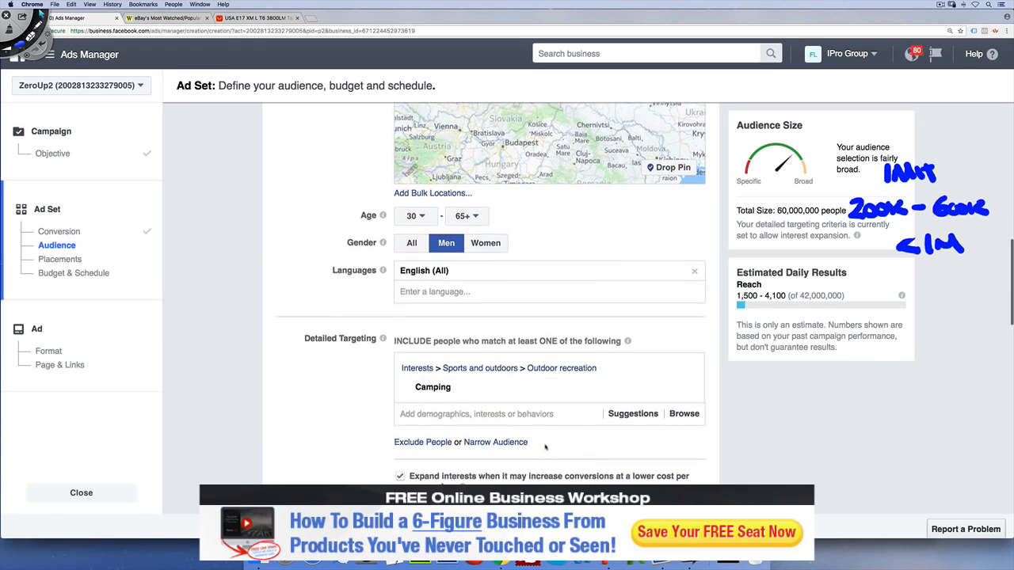
click(548, 413)
click(458, 453)
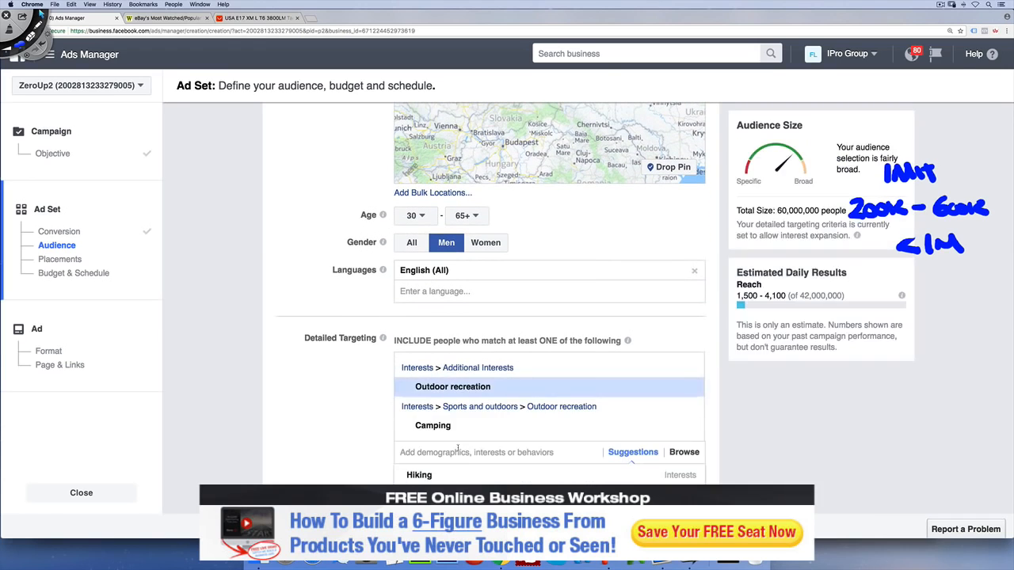
click(685, 428)
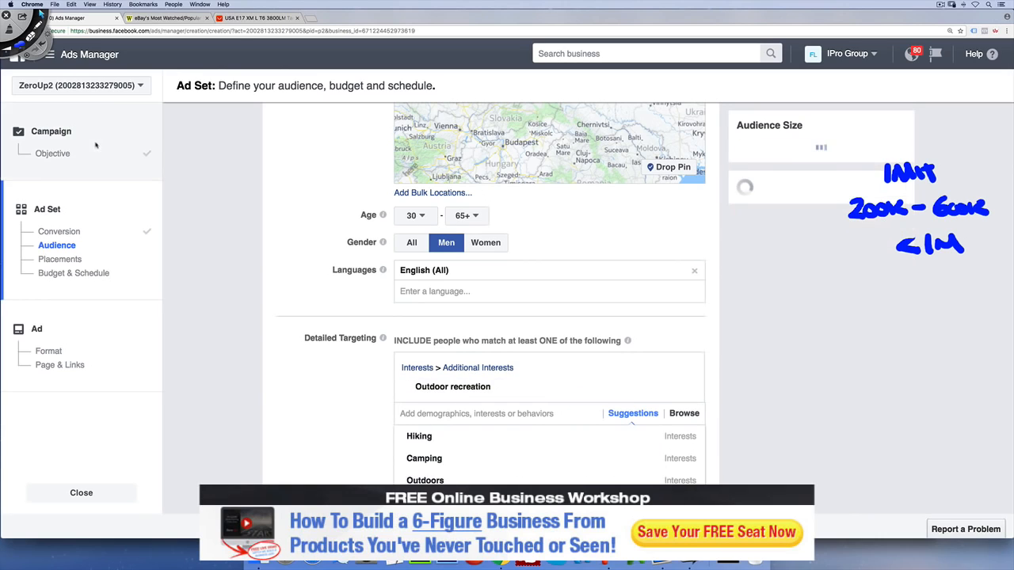
Close the Deskscribble overlay, reload the Ads Manager page and start the campaign over from scratch
click(9, 19)
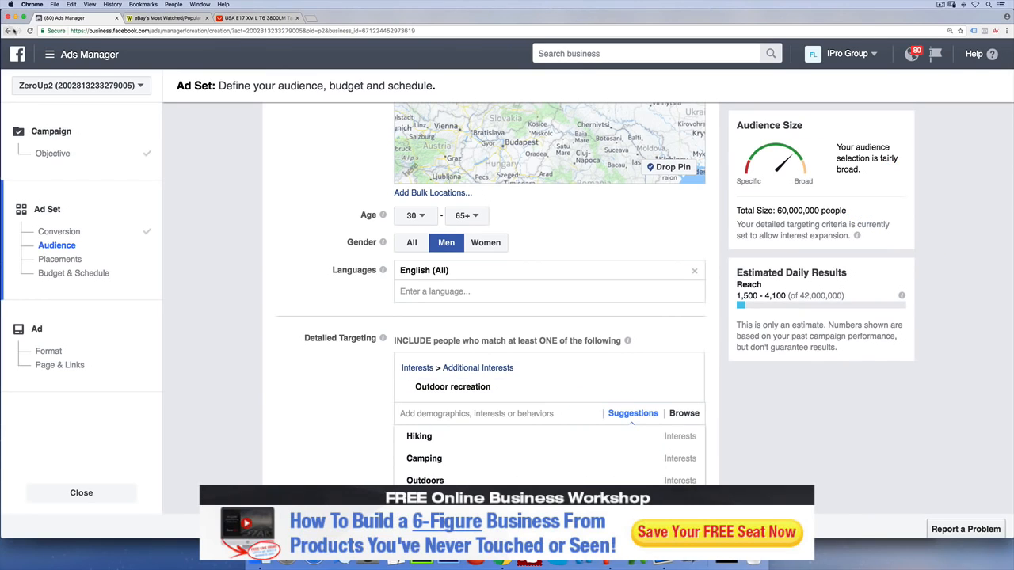
key(super+r)
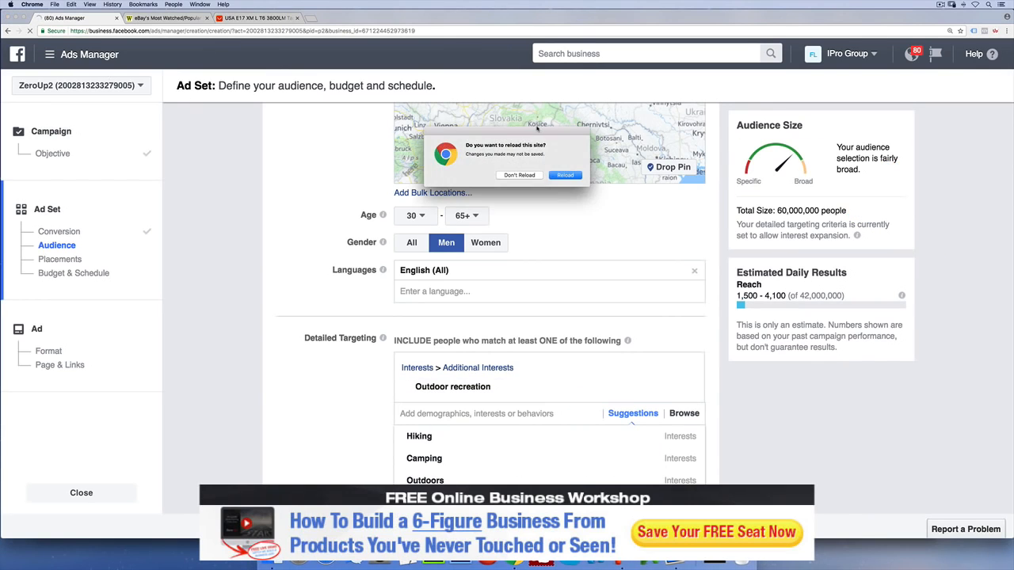
click(576, 175)
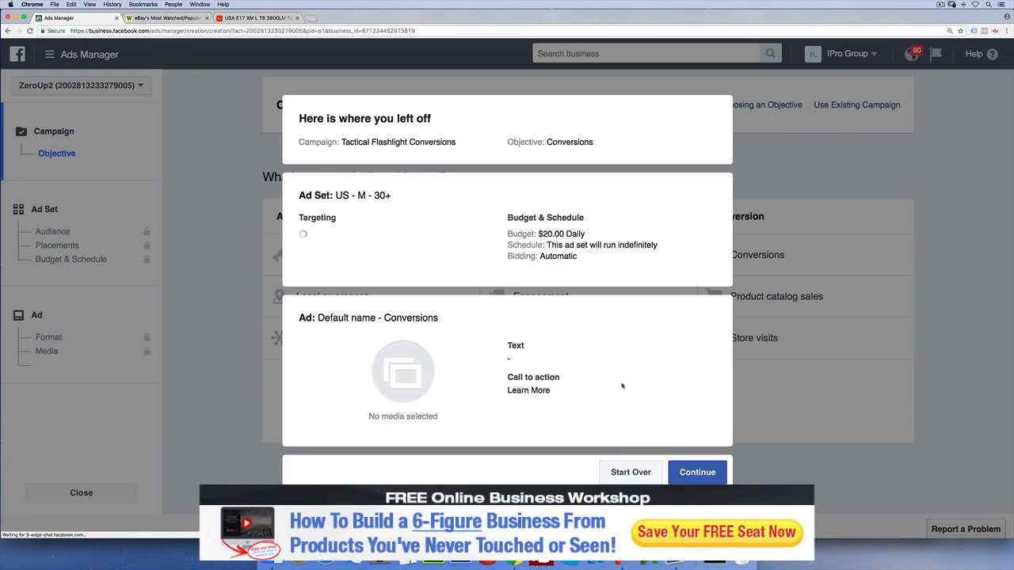
click(634, 473)
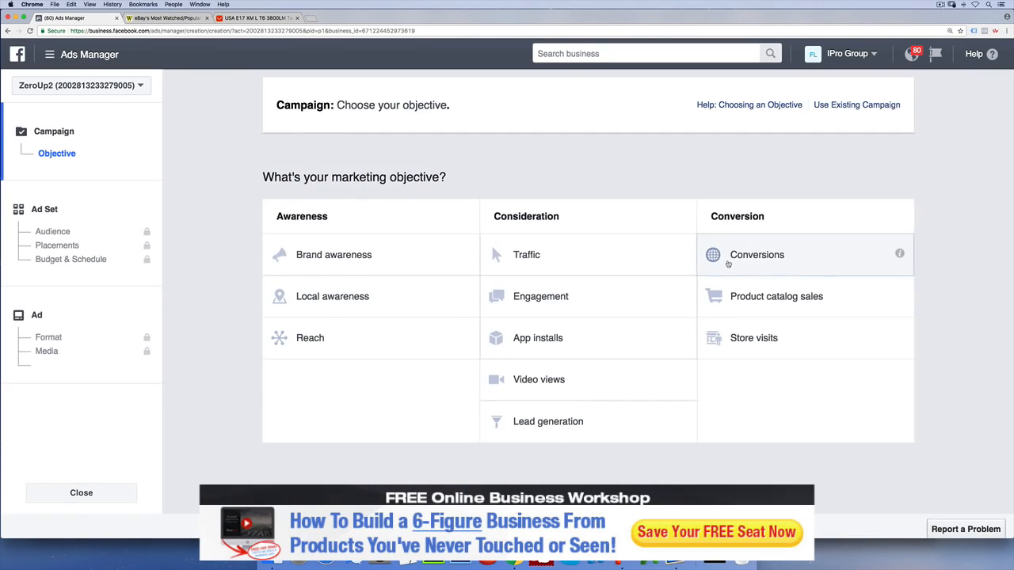
Create the campaign with the Conversions objective and set its website conversion event to Purchase
click(757, 254)
click(587, 429)
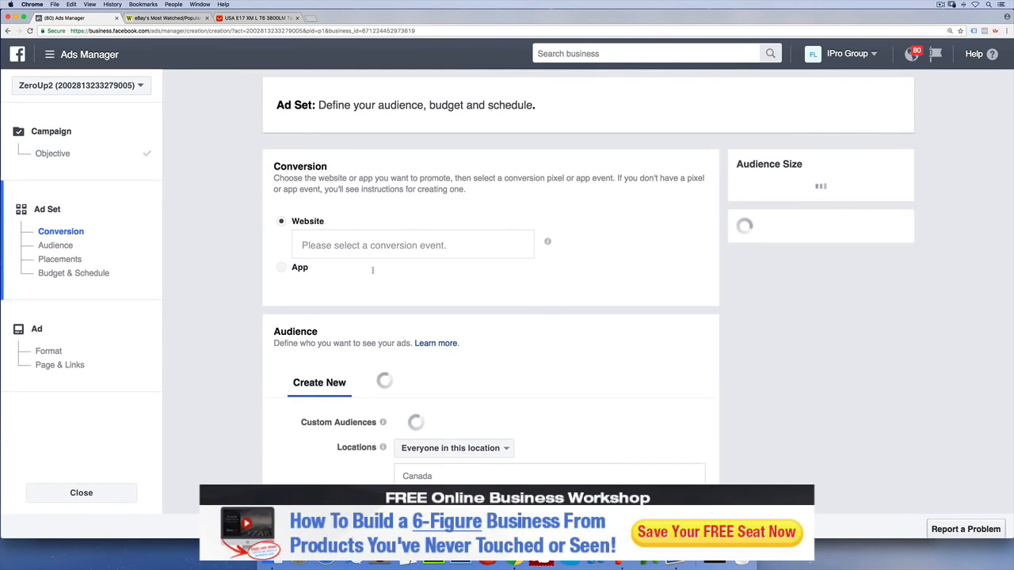
click(372, 245)
click(367, 277)
Target people who live in this location and replace Canada with United States in the audience locations
scroll(503, 362, down, 3)
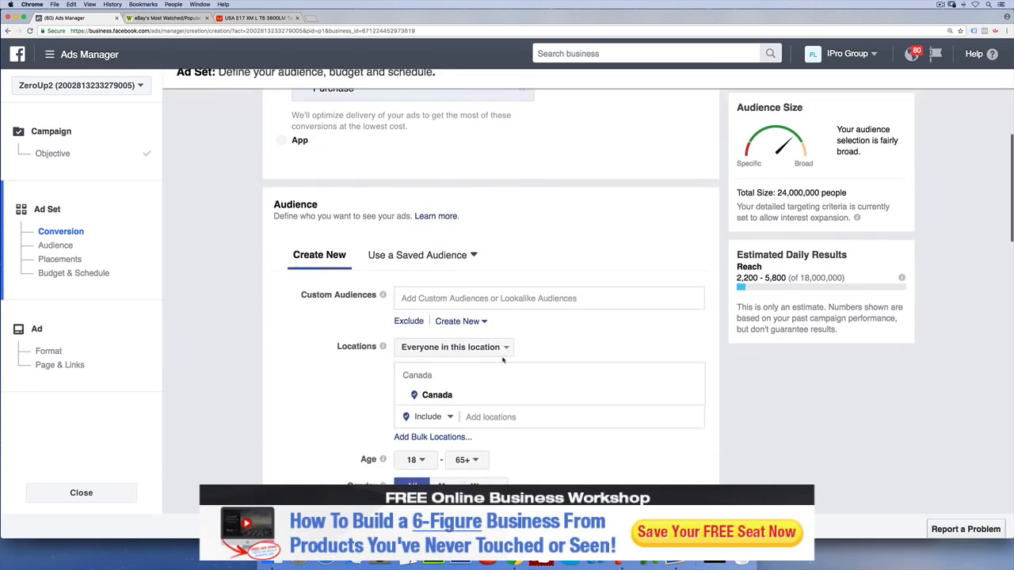
click(453, 361)
click(459, 378)
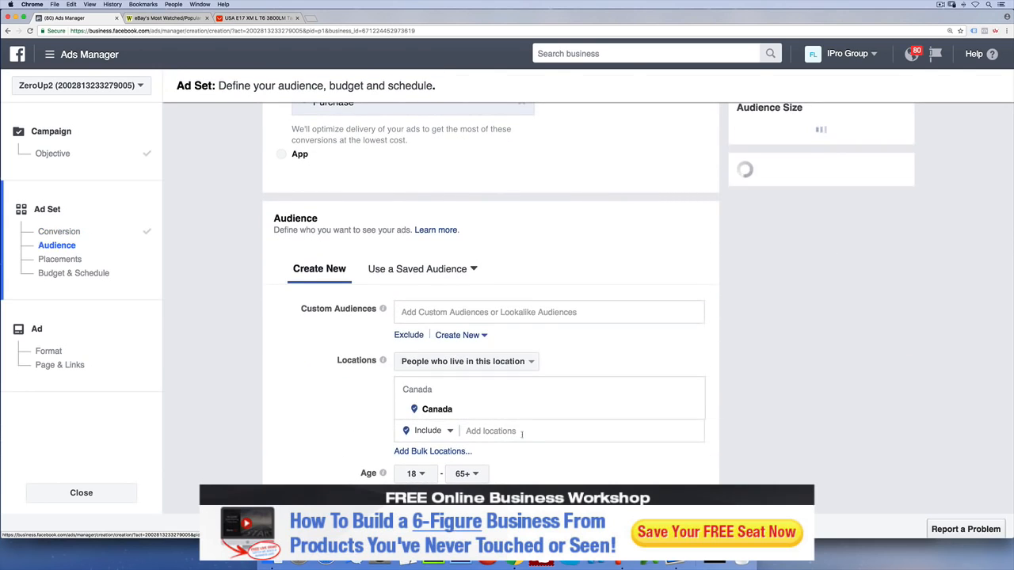
click(517, 431)
text(united)
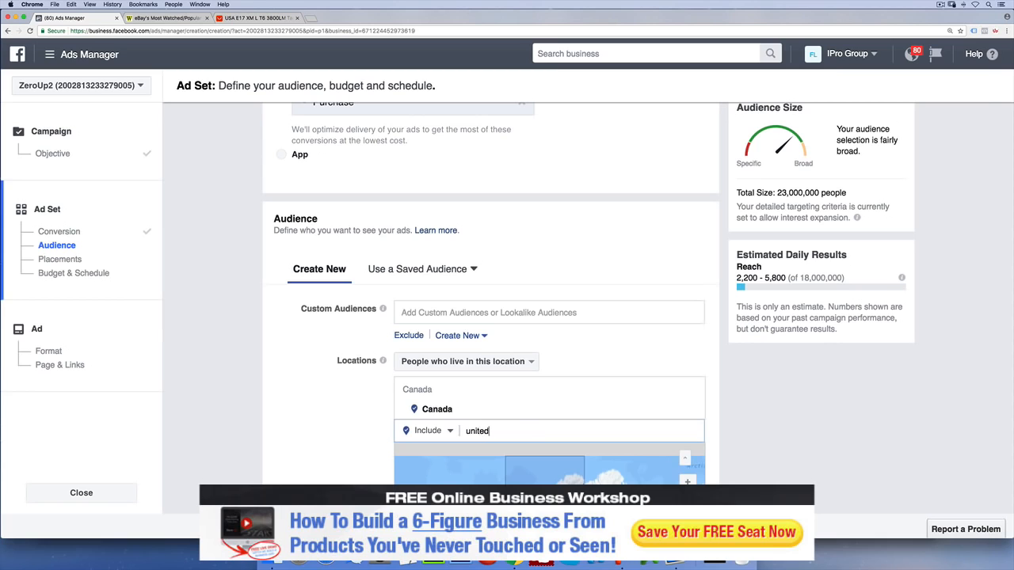
key(Return)
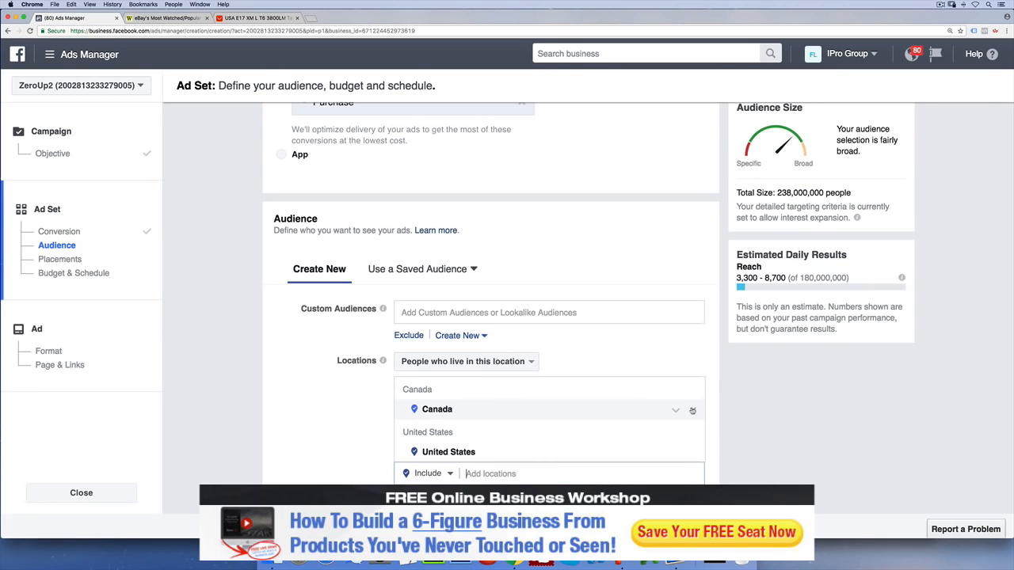
click(693, 409)
scroll(724, 422, down, 2)
scroll(724, 422, down, 3)
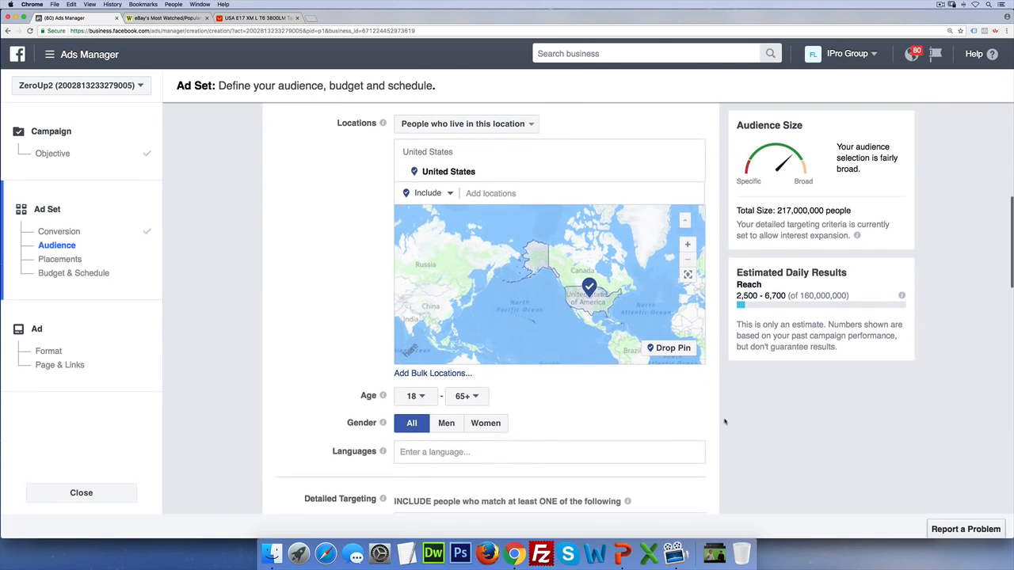
Restrict the audience to men with a minimum age of 30 and the language English (All)
click(415, 391)
scroll(415, 361, down, 3)
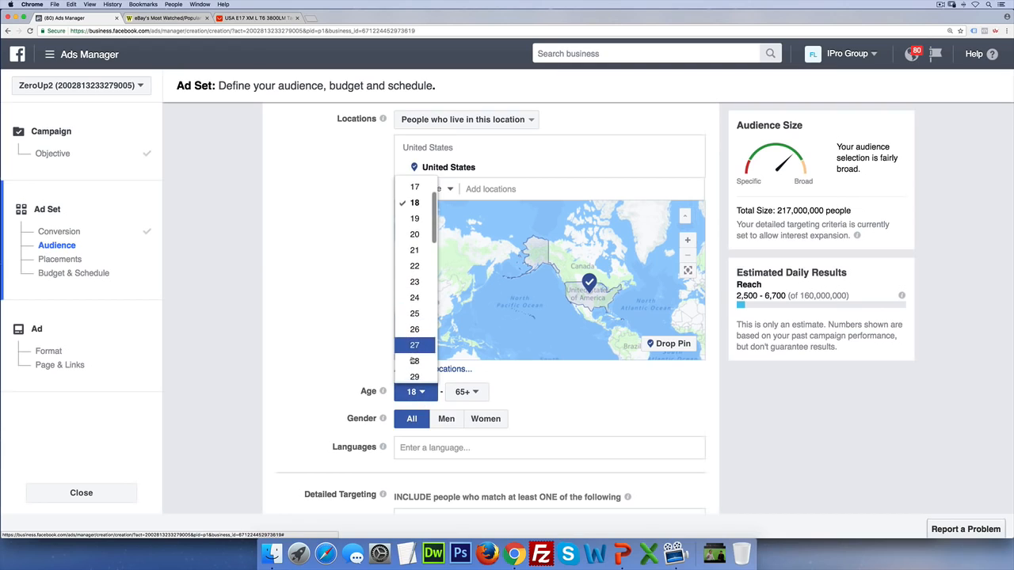
click(414, 362)
click(446, 419)
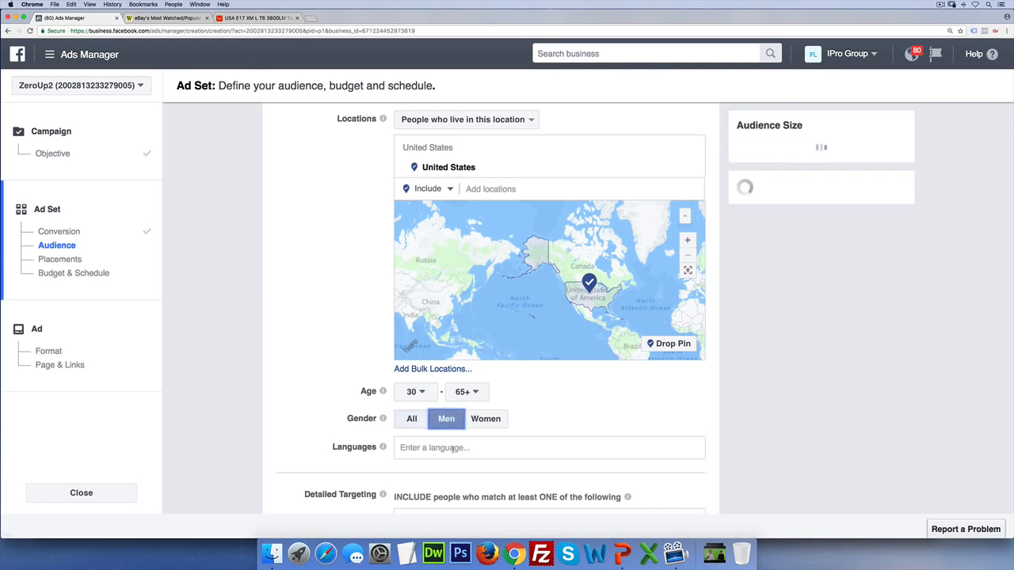
click(442, 447)
text(e)
click(442, 470)
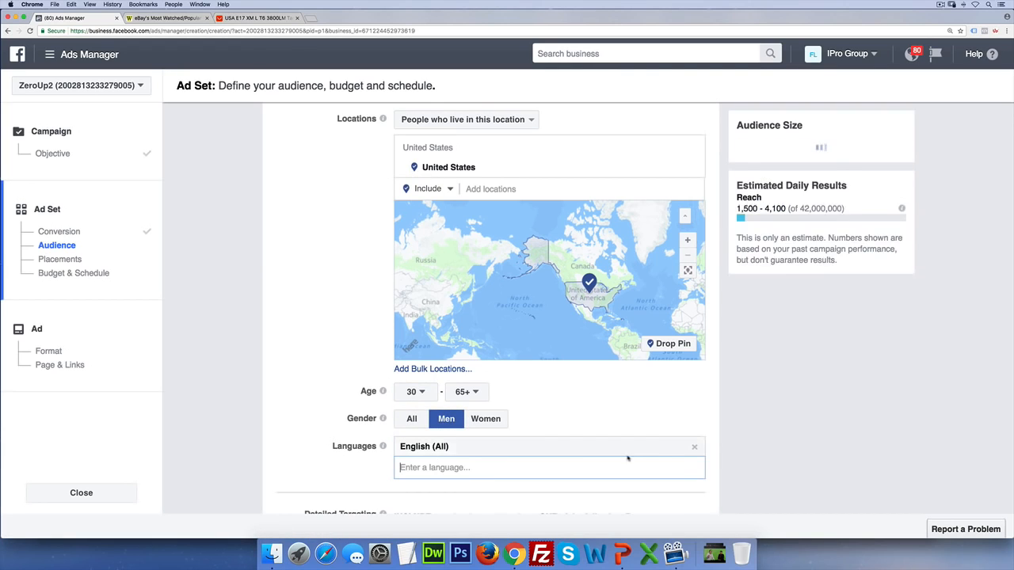
Add the Camping interest to the detailed targeting
scroll(556, 396, down, 5)
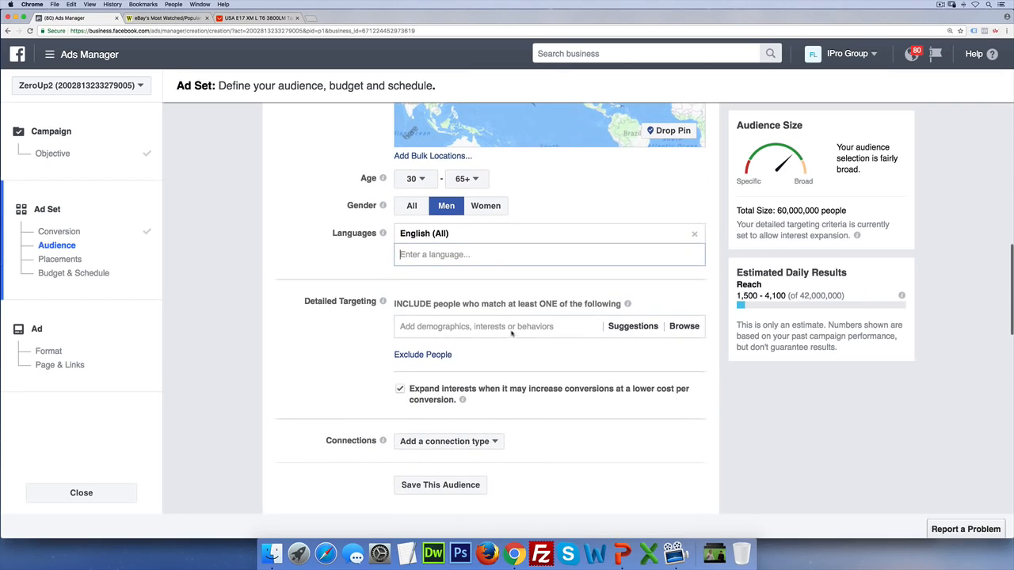
click(513, 333)
text(camping)
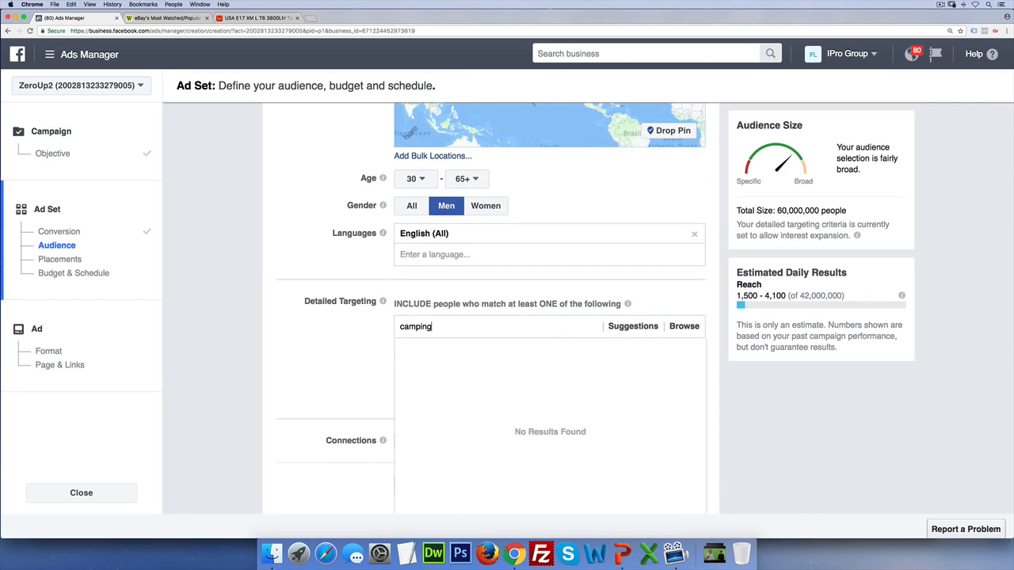
click(507, 351)
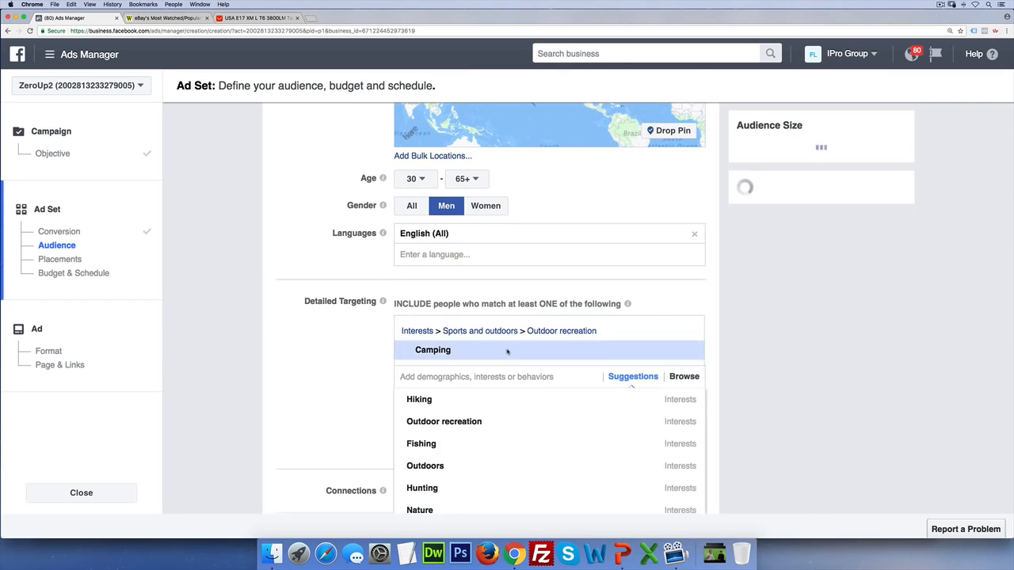
click(335, 356)
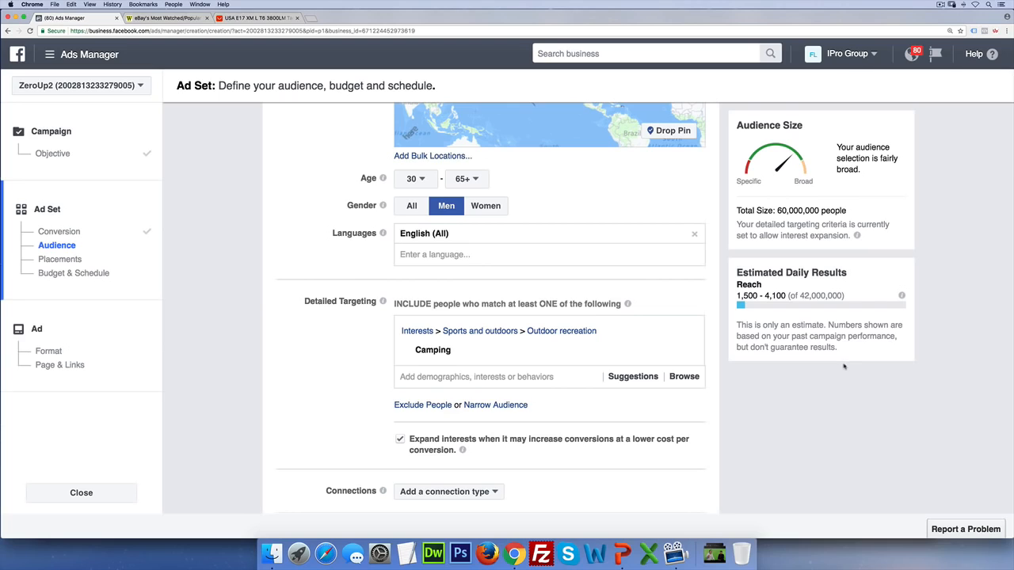
Narrow the audience so that people must also match the Camping World interest
scroll(844, 366, down, 1)
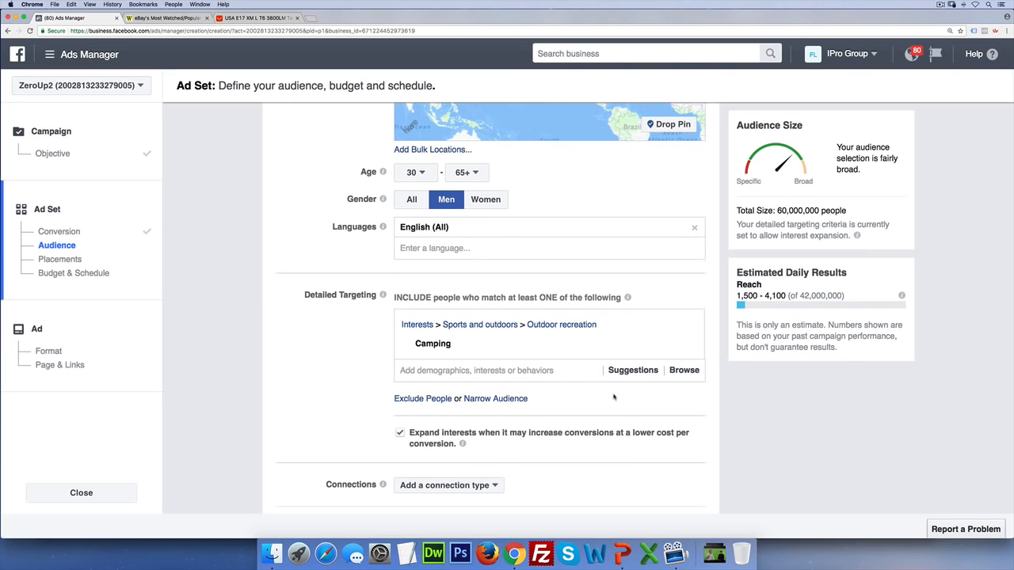
scroll(614, 397, down, 3)
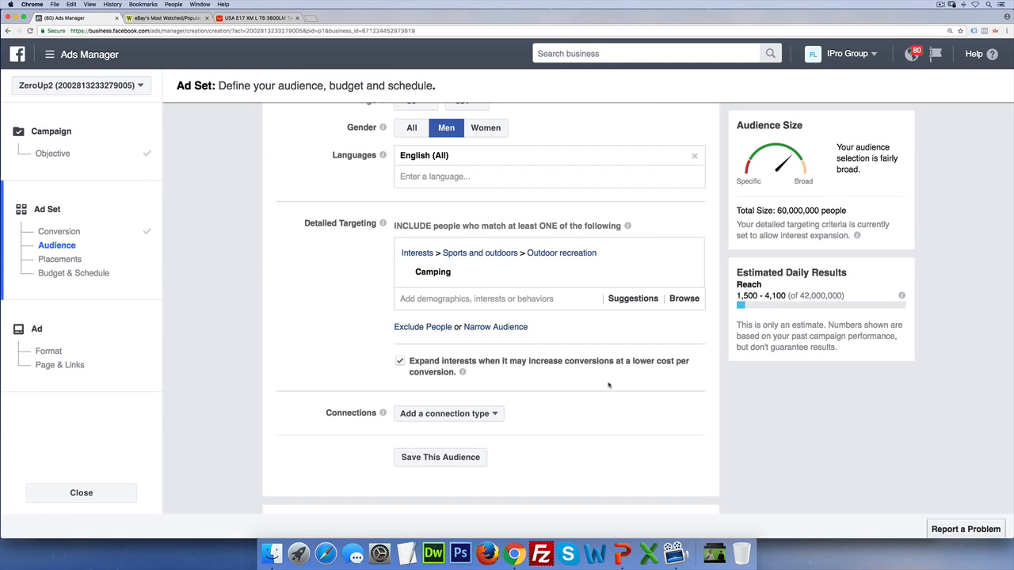
click(507, 327)
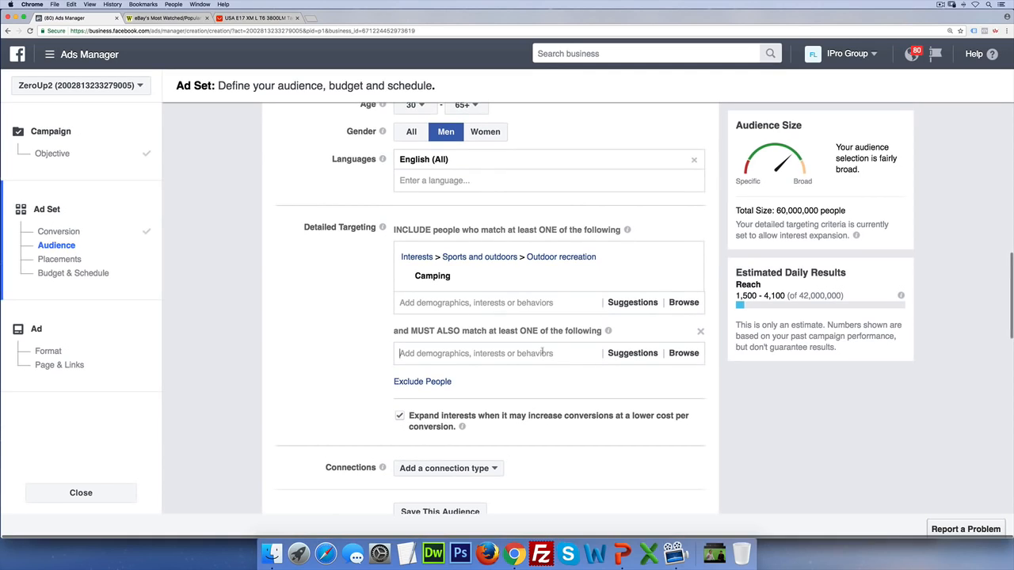
click(541, 351)
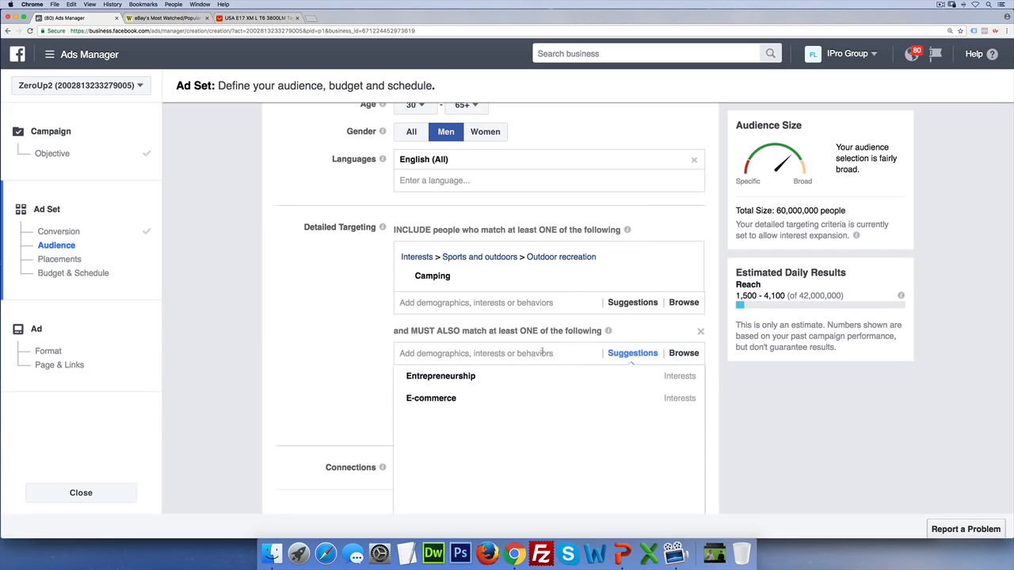
text(campi)
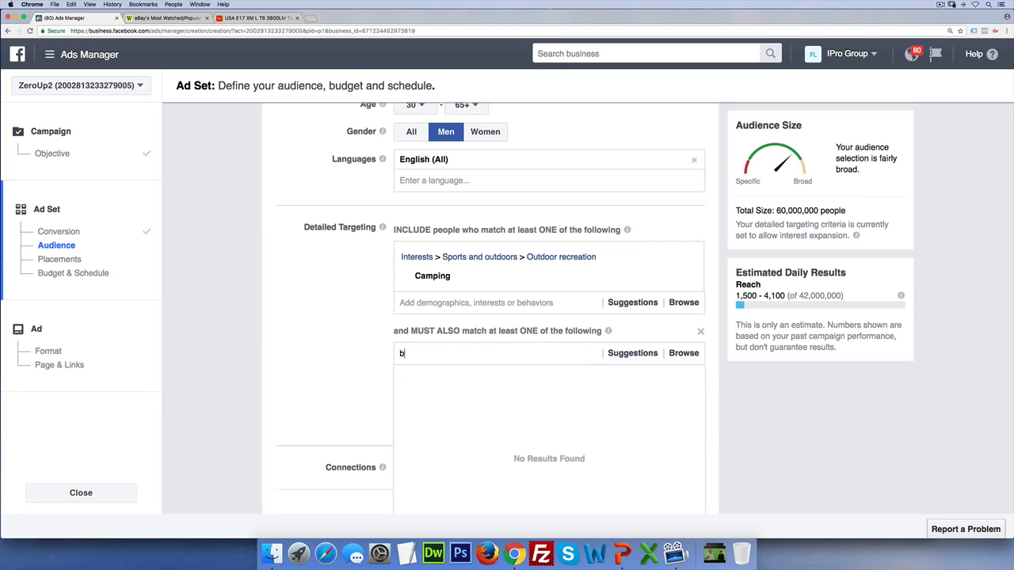
text(ng world)
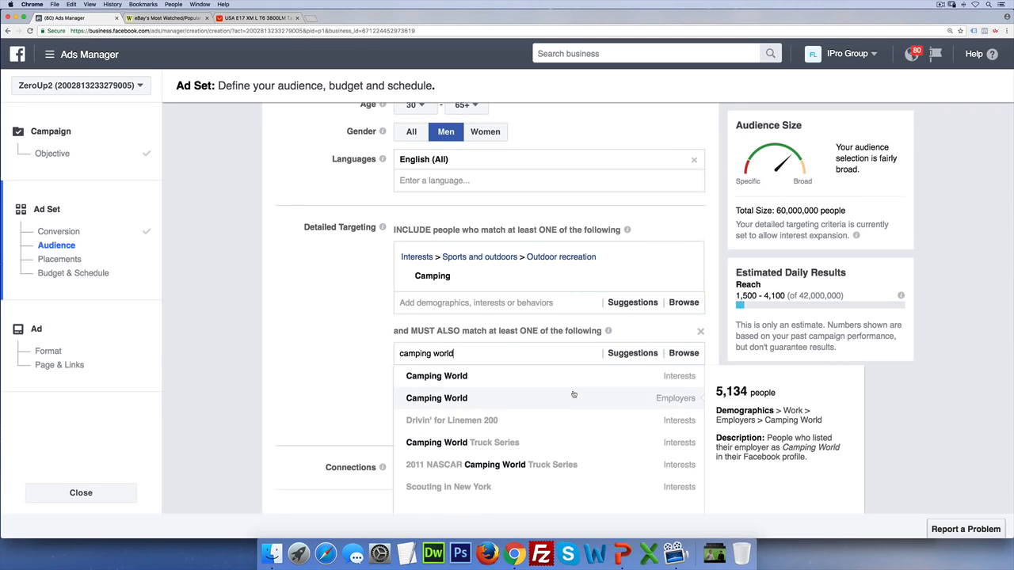
click(466, 378)
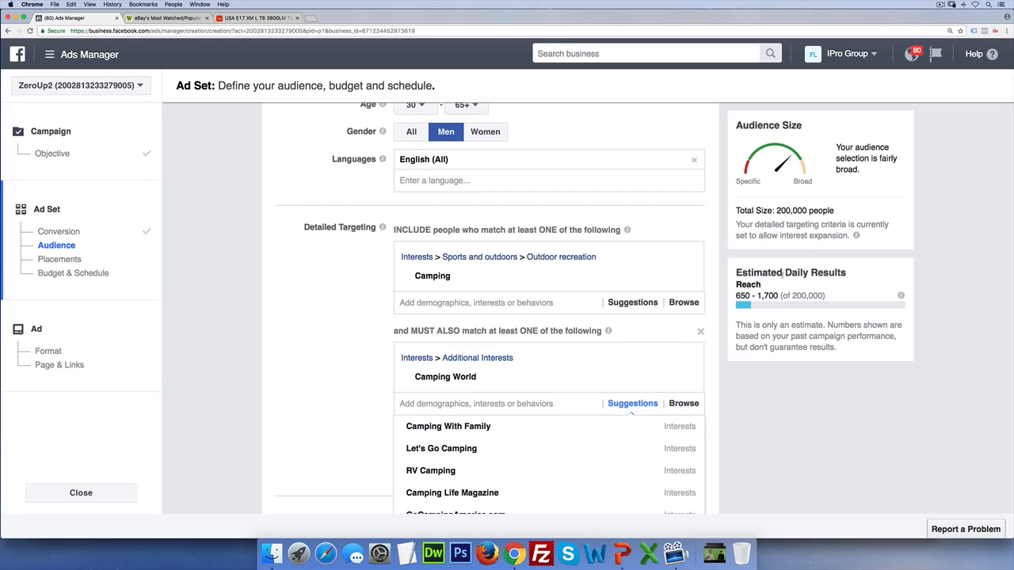
click(341, 380)
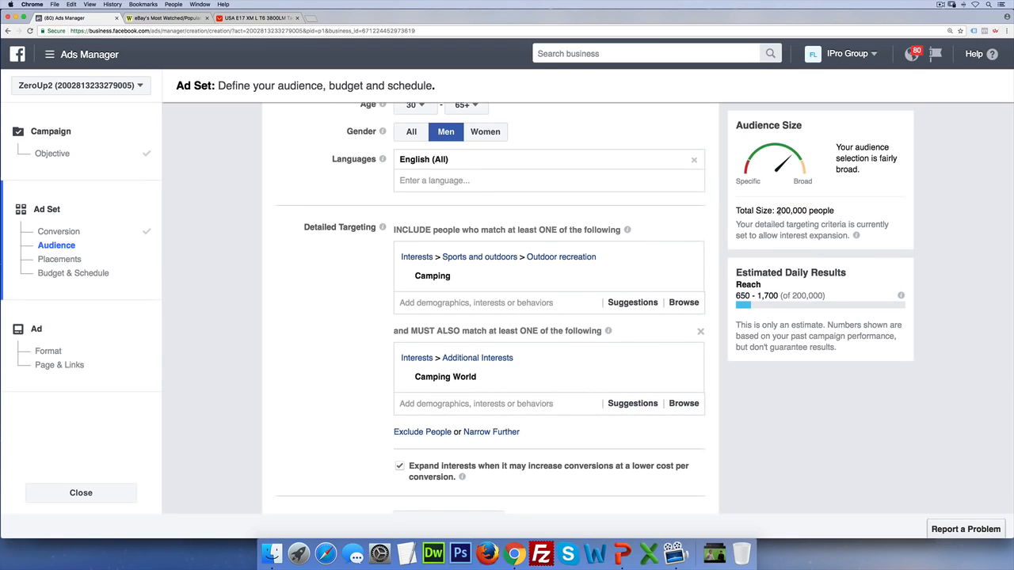
Highlight the total audience size, launch Deskscribble and switch its canvas to a plain white background
double_click(792, 210)
key(super+space)
text(desk)
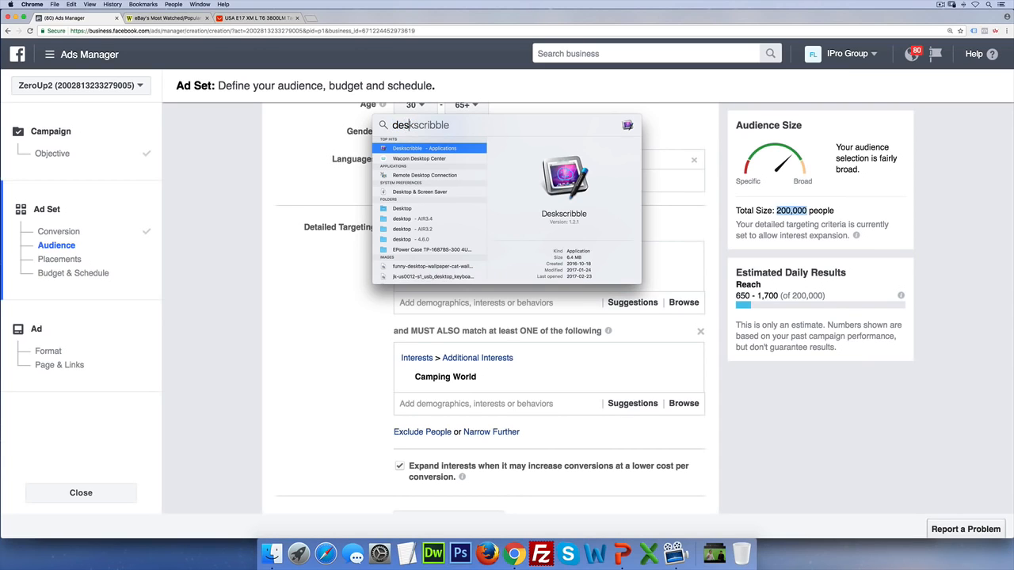
key(Return)
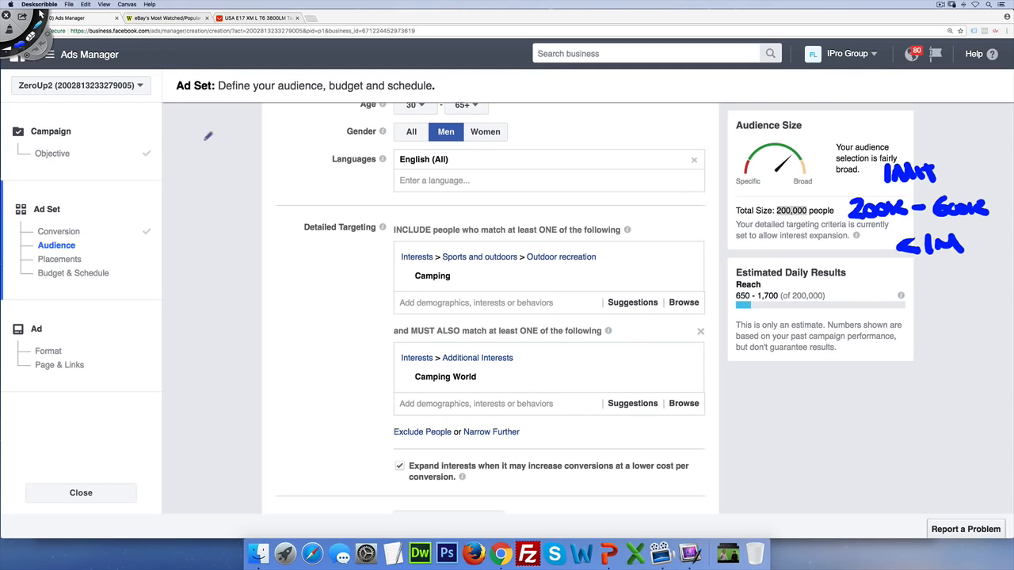
mouse_move(226, 135)
mouse_down()
mouse_move(184, 176)
mouse_move(218, 215)
mouse_move(286, 180)
mouse_move(245, 134)
mouse_up()
click(119, 4)
click(124, 15)
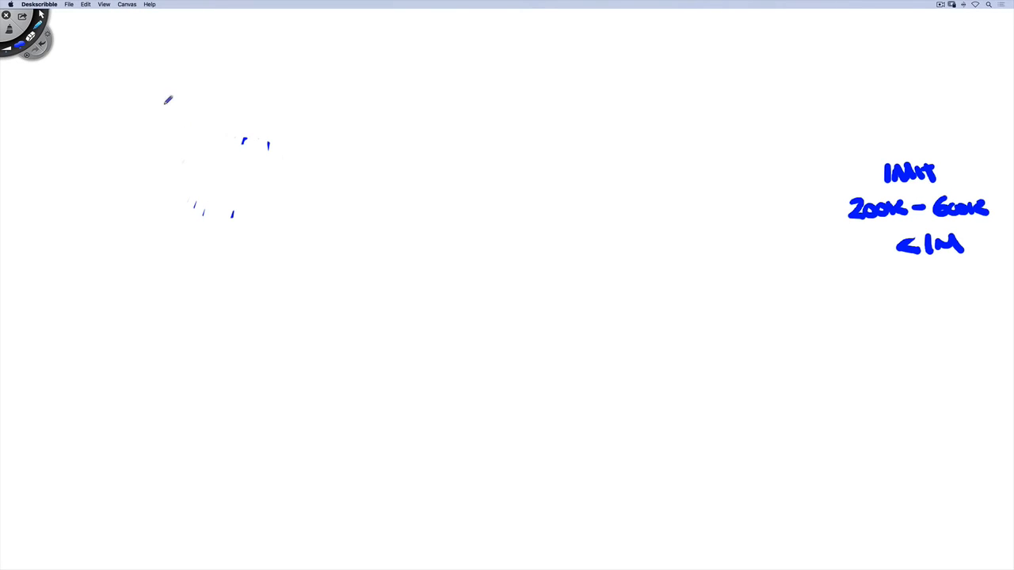
Draw two overlapping circles, labelling one Camping with 60M and the other Camping World
mouse_move(170, 100)
mouse_down()
mouse_move(161, 100)
mouse_move(87, 221)
mouse_move(205, 342)
mouse_move(357, 263)
mouse_move(307, 119)
mouse_move(204, 93)
mouse_move(165, 101)
mouse_move(157, 146)
mouse_move(162, 127)
mouse_move(219, 125)
mouse_move(225, 107)
mouse_move(243, 112)
mouse_up()
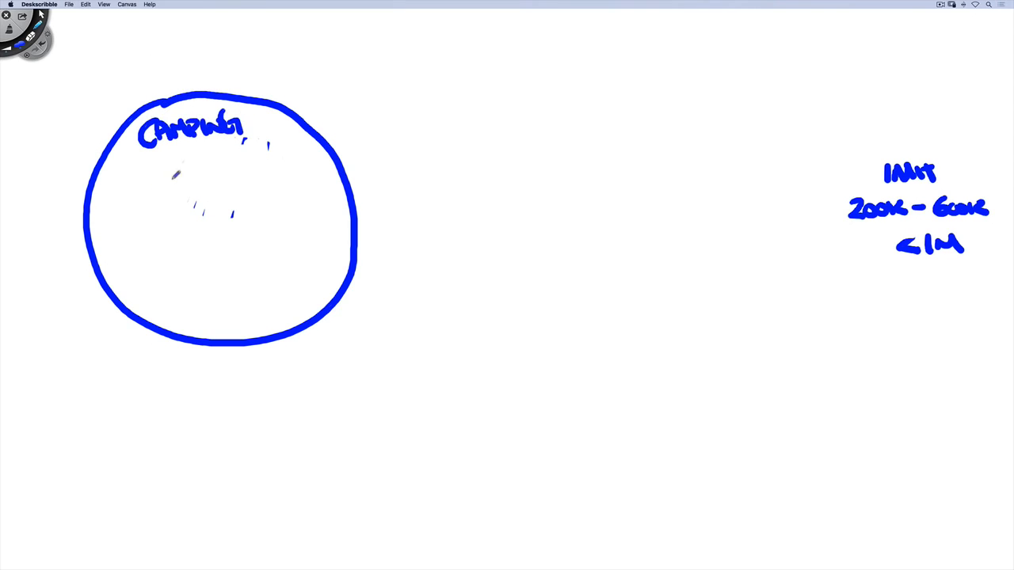
drag(128, 172, 255, 135)
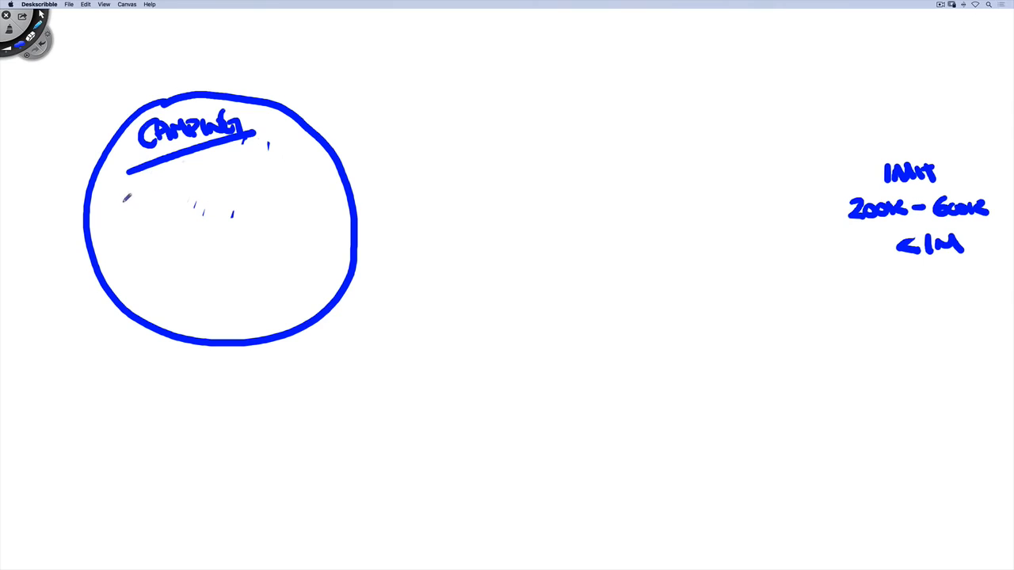
mouse_move(122, 210)
mouse_down()
mouse_move(119, 234)
mouse_move(137, 225)
mouse_move(180, 243)
mouse_up()
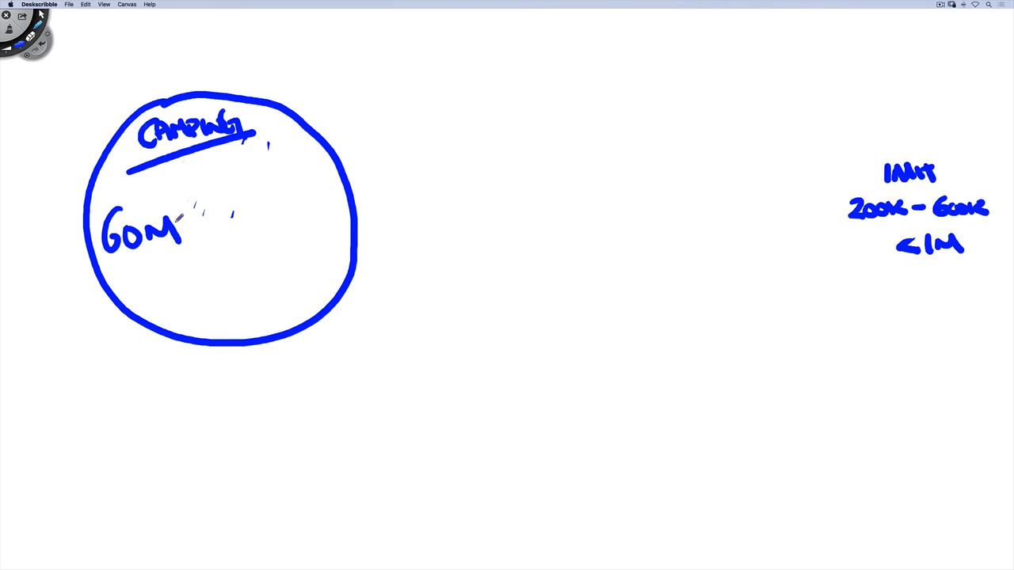
mouse_move(450, 79)
mouse_down()
mouse_move(388, 97)
mouse_move(301, 187)
mouse_move(320, 308)
mouse_move(457, 345)
mouse_move(536, 236)
mouse_move(502, 140)
mouse_move(450, 79)
mouse_up()
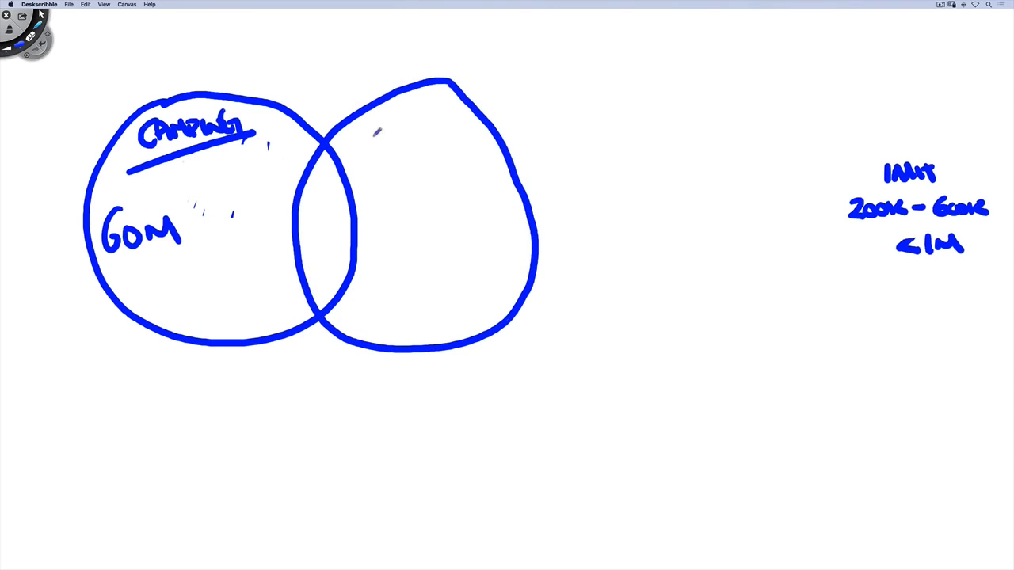
mouse_move(376, 131)
mouse_down()
mouse_move(377, 155)
mouse_move(400, 125)
mouse_move(461, 118)
mouse_move(469, 134)
mouse_up()
drag(399, 178, 476, 148)
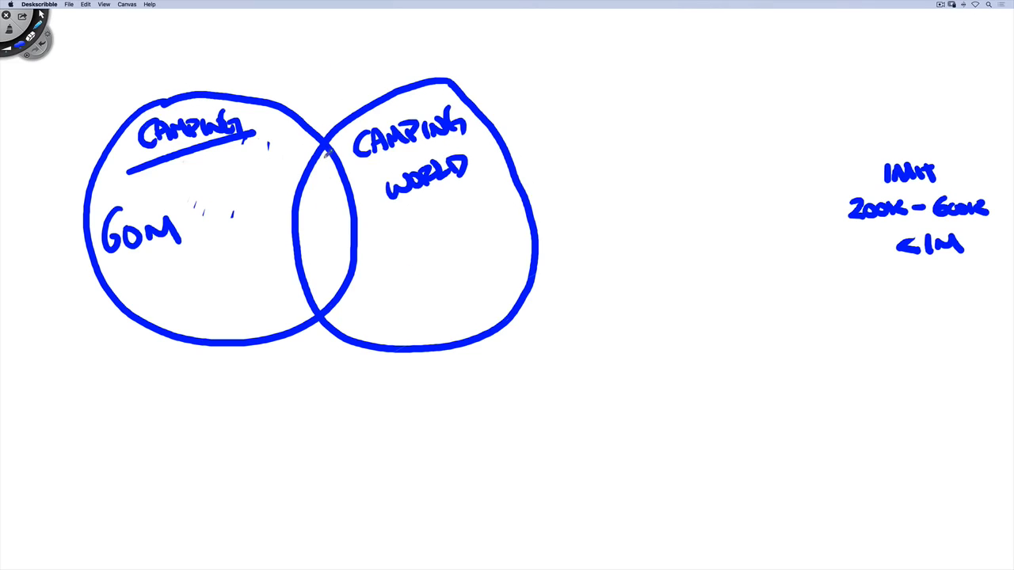
Shade the overlap of the two circles and draw an arrow from it to two stick figures
mouse_move(325, 149)
mouse_down()
mouse_move(299, 208)
mouse_move(320, 223)
mouse_move(340, 409)
mouse_move(357, 390)
mouse_move(350, 420)
mouse_up()
drag(419, 366, 418, 365)
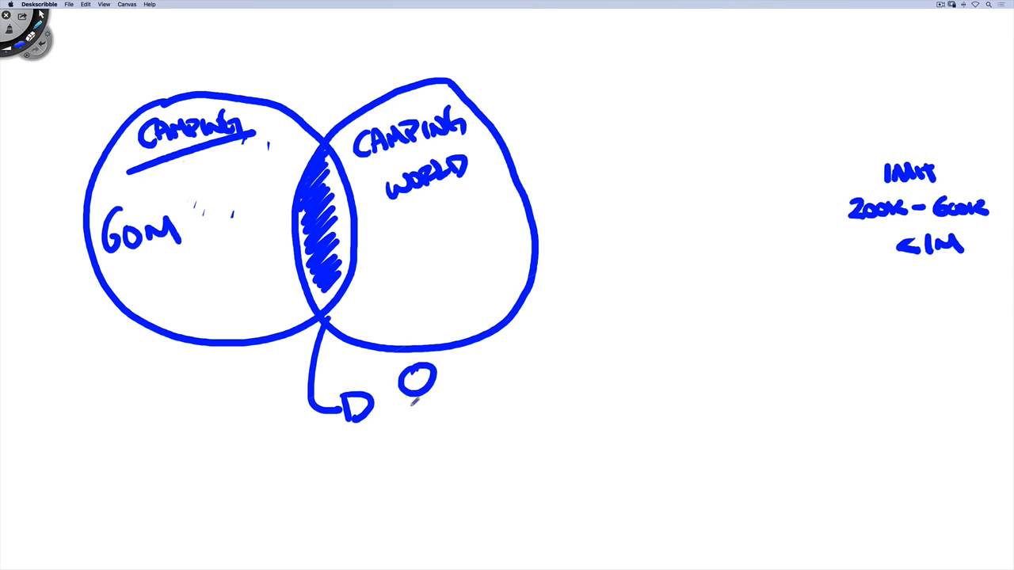
mouse_move(396, 416)
mouse_down()
mouse_move(447, 405)
mouse_move(405, 437)
mouse_move(453, 432)
mouse_up()
mouse_move(479, 366)
mouse_down()
mouse_move(463, 396)
mouse_move(489, 373)
mouse_up()
mouse_move(456, 406)
mouse_down()
mouse_move(491, 396)
mouse_move(459, 434)
mouse_up()
drag(472, 407, 502, 427)
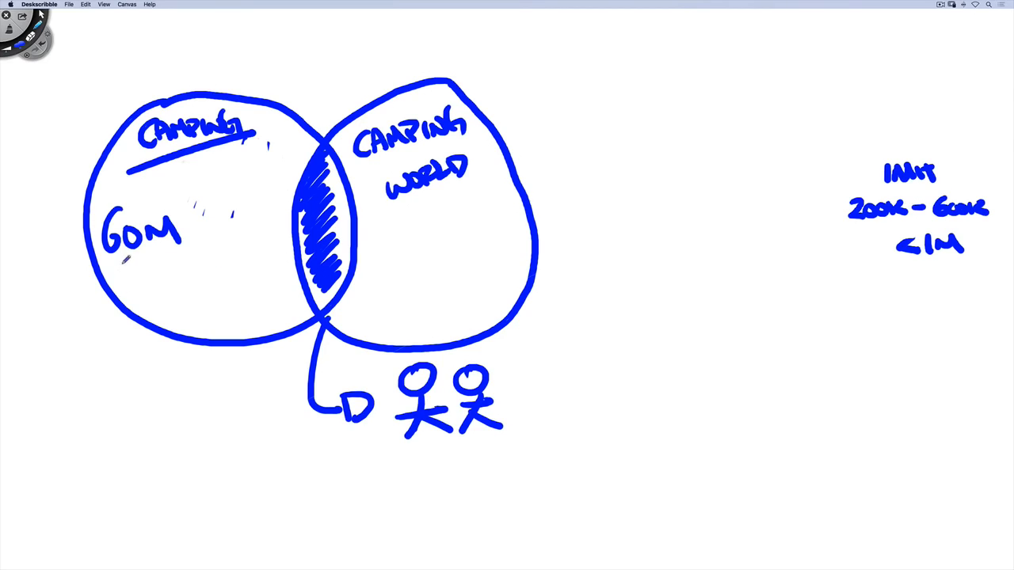
Emphasise the diagram by underlining 60M, circling the two stick figures and drawing a downward arrow beside them
drag(106, 276, 201, 245)
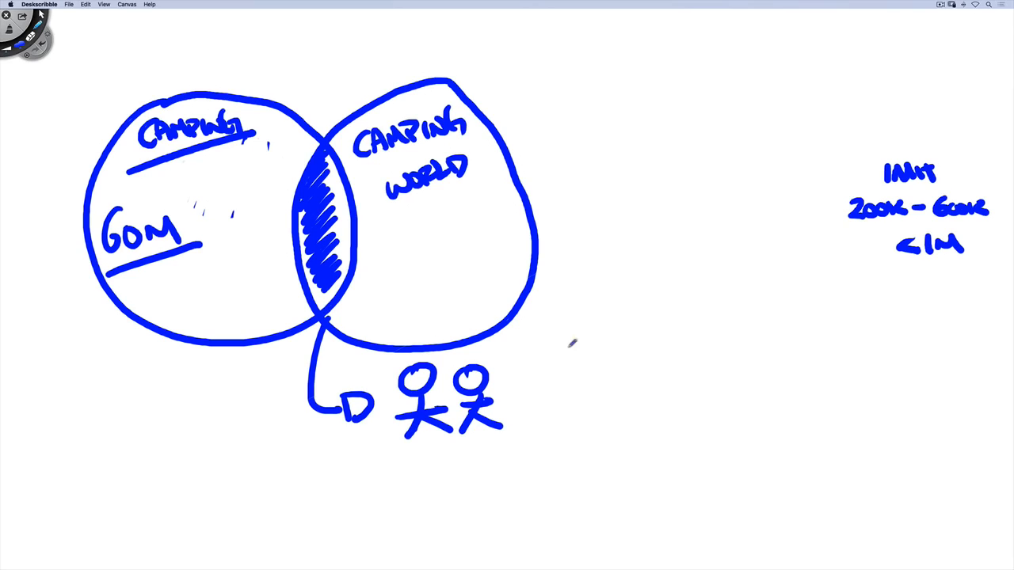
mouse_move(491, 357)
mouse_down()
mouse_move(423, 356)
mouse_move(446, 452)
mouse_move(504, 369)
mouse_move(485, 353)
mouse_up()
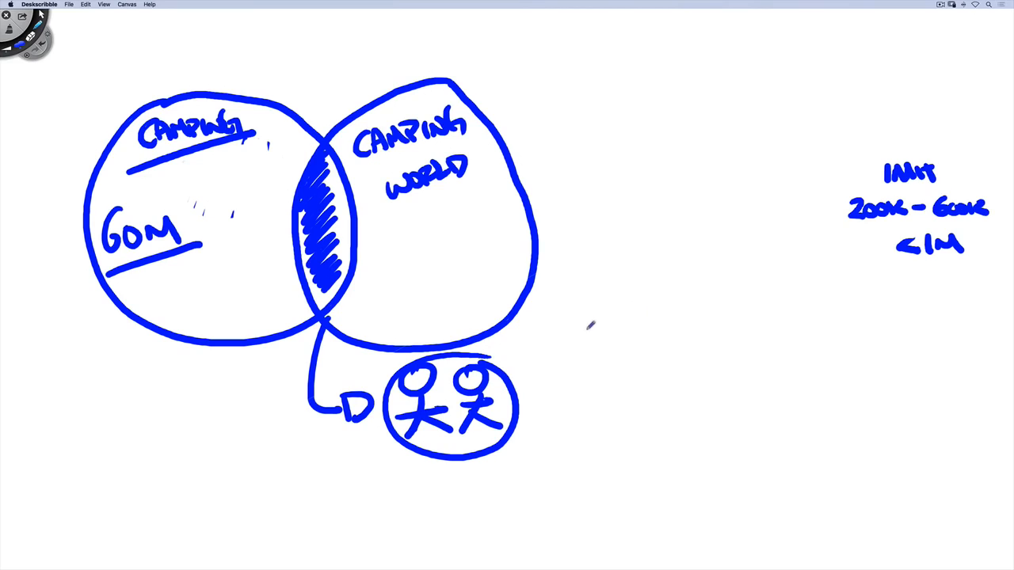
mouse_move(591, 324)
mouse_down()
mouse_move(587, 366)
mouse_move(617, 343)
mouse_up()
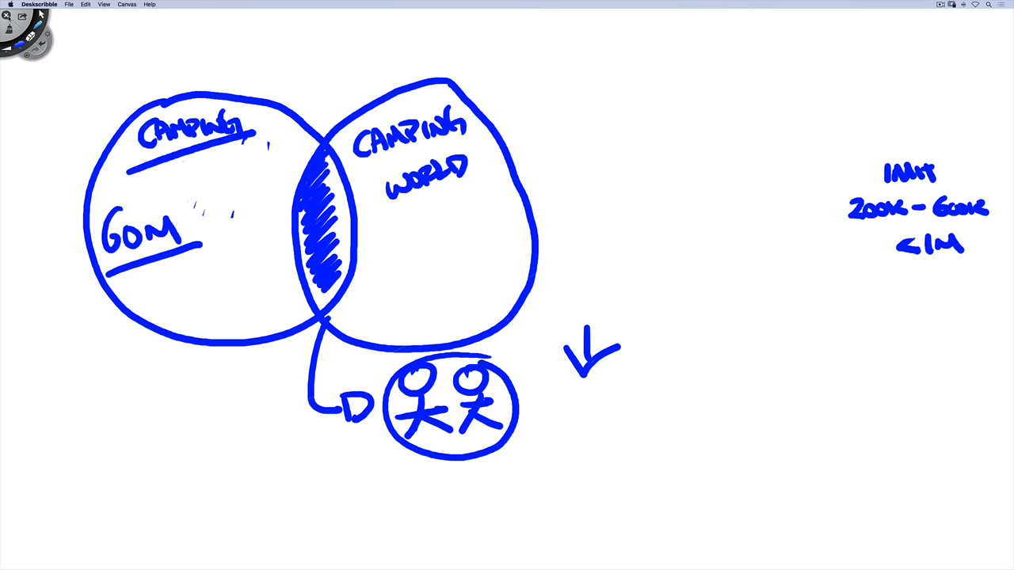
Close the Deskscribble overlay and turn off interest expansion for the detailed targeting
click(6, 15)
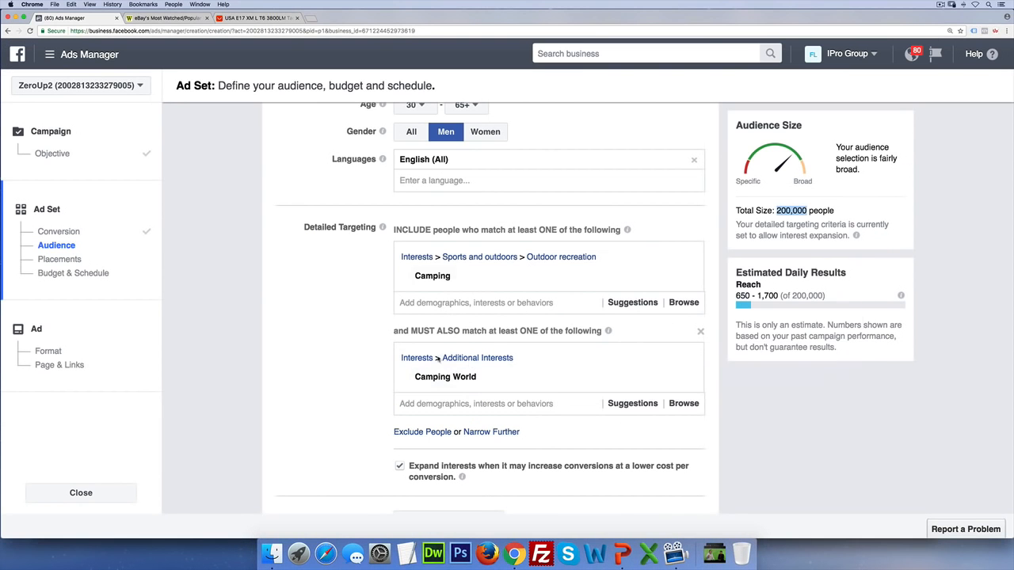
scroll(342, 381, down, 3)
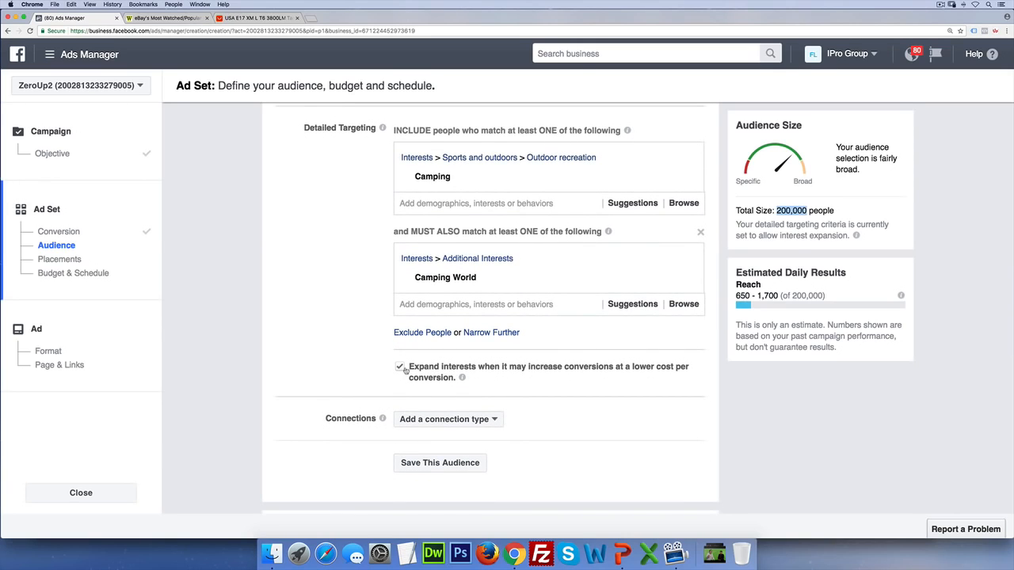
click(443, 305)
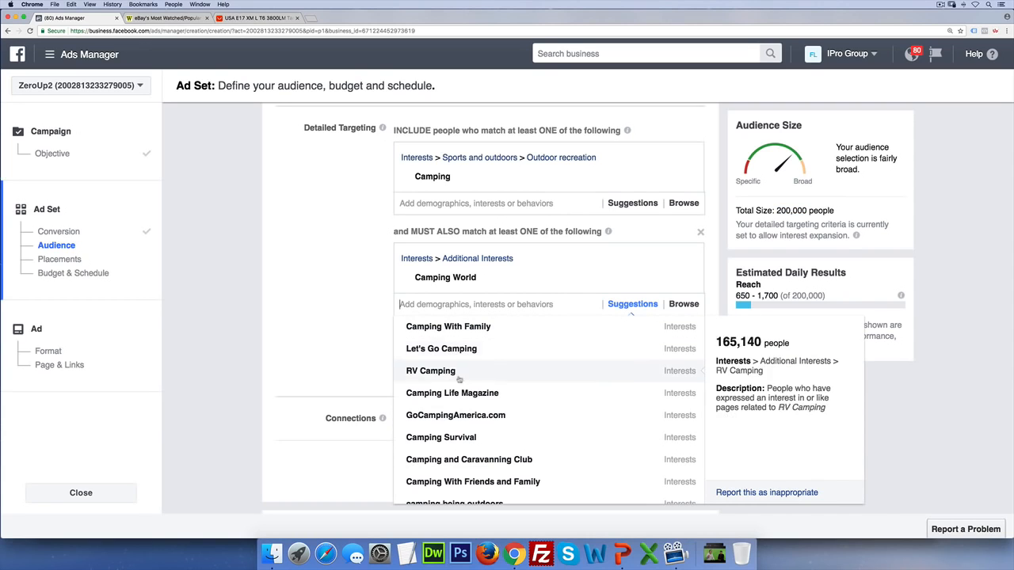
click(343, 346)
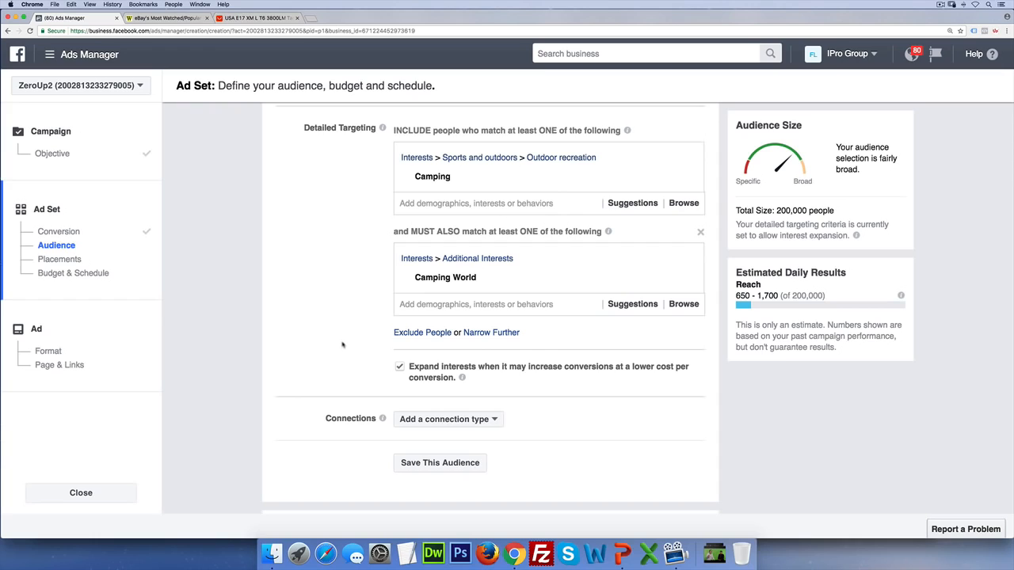
click(400, 367)
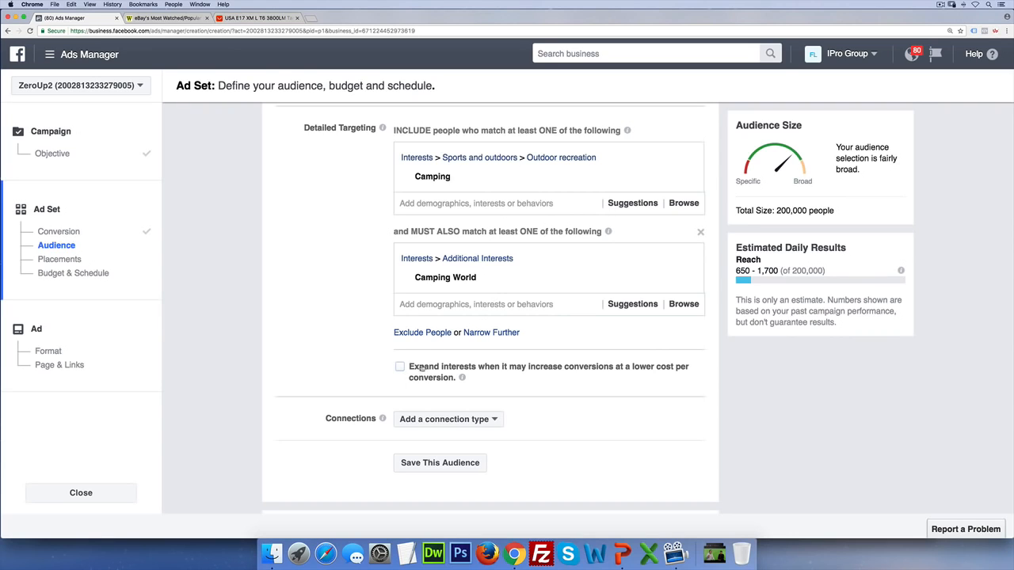
click(466, 307)
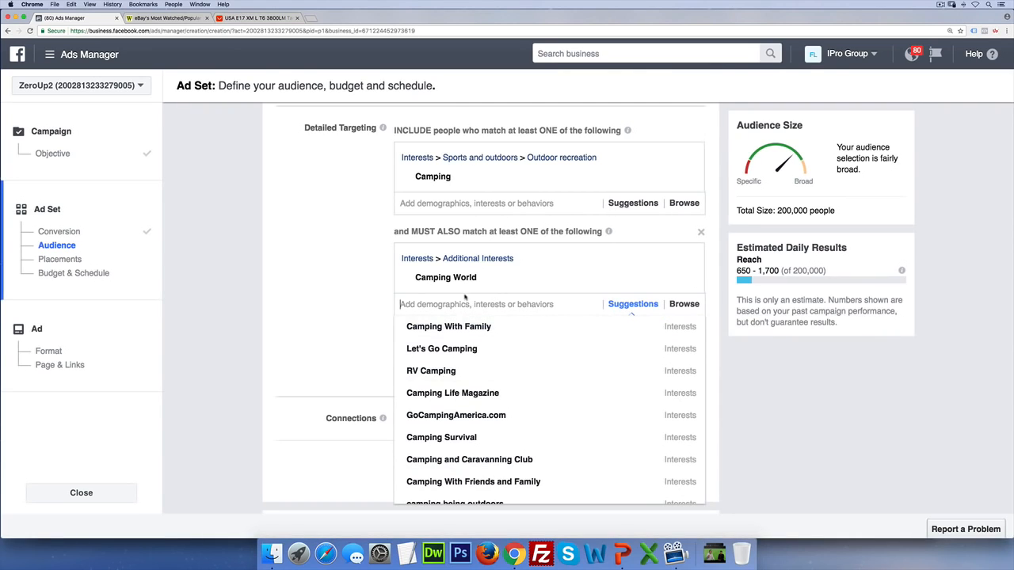
mouse_move(477, 283)
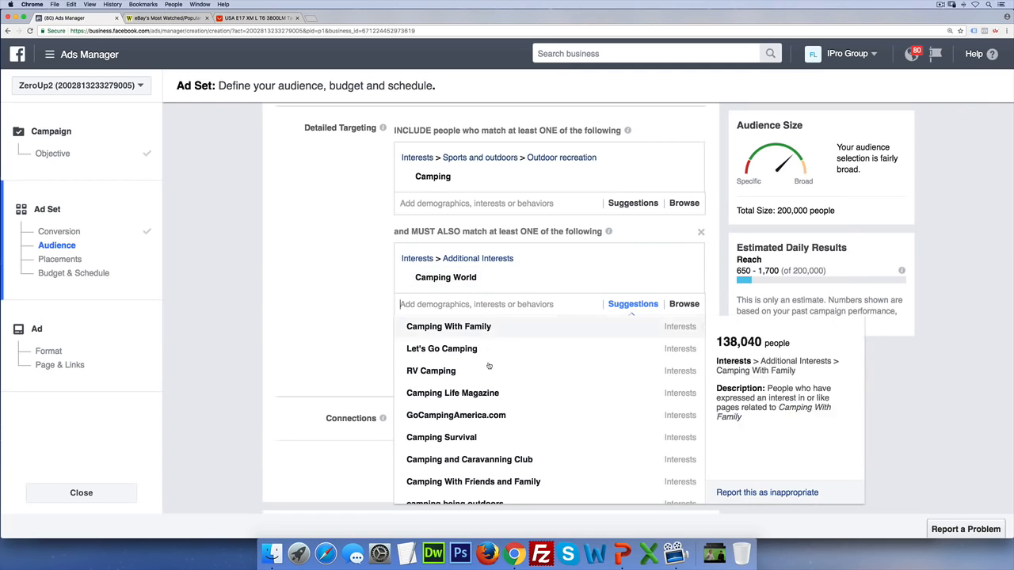
click(371, 353)
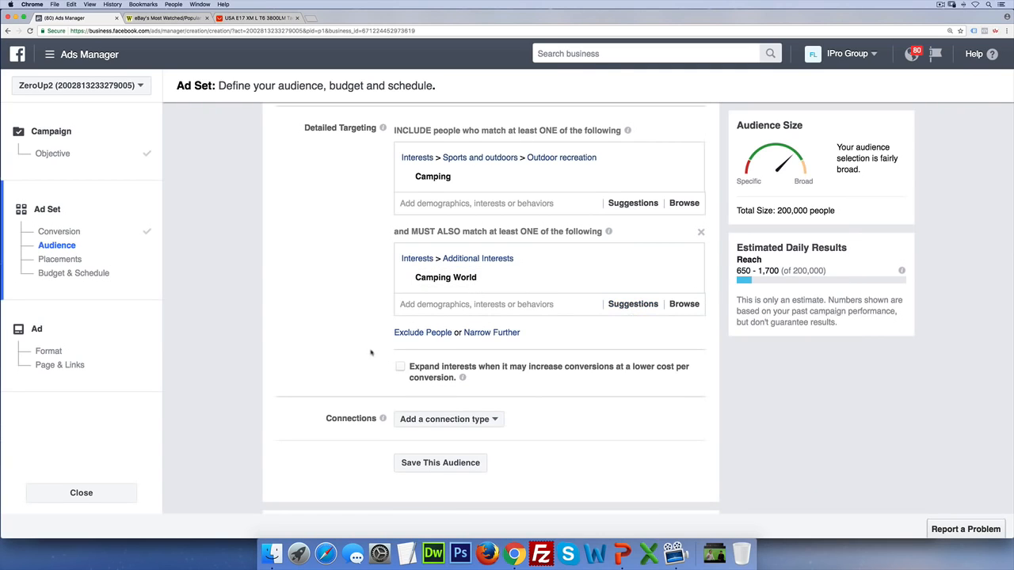
Switch the ad set's placements to Edit Placements and limit the device types to Mobile Only
scroll(371, 353, down, 5)
scroll(372, 353, down, 2)
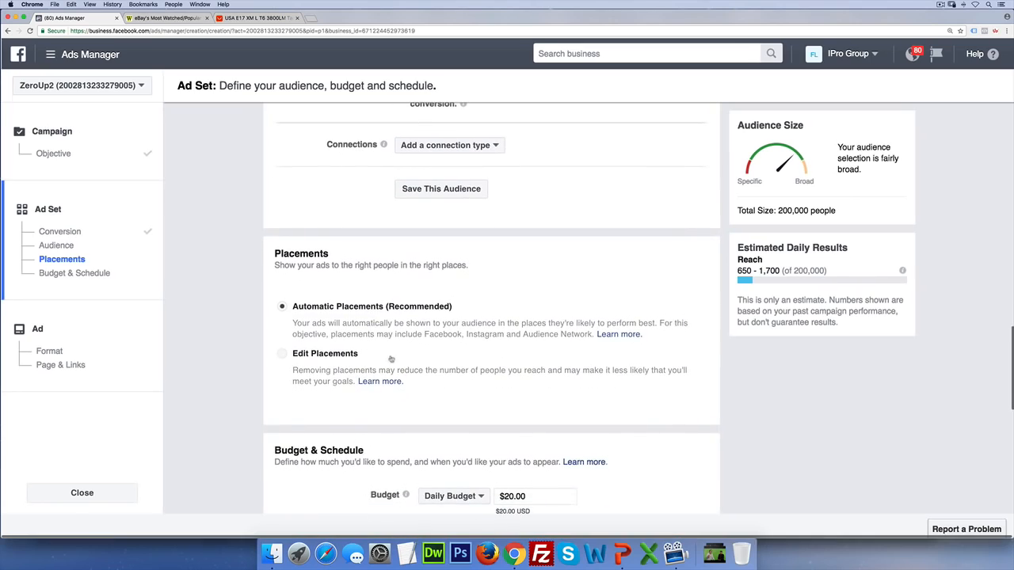
click(358, 356)
scroll(461, 371, down, 1)
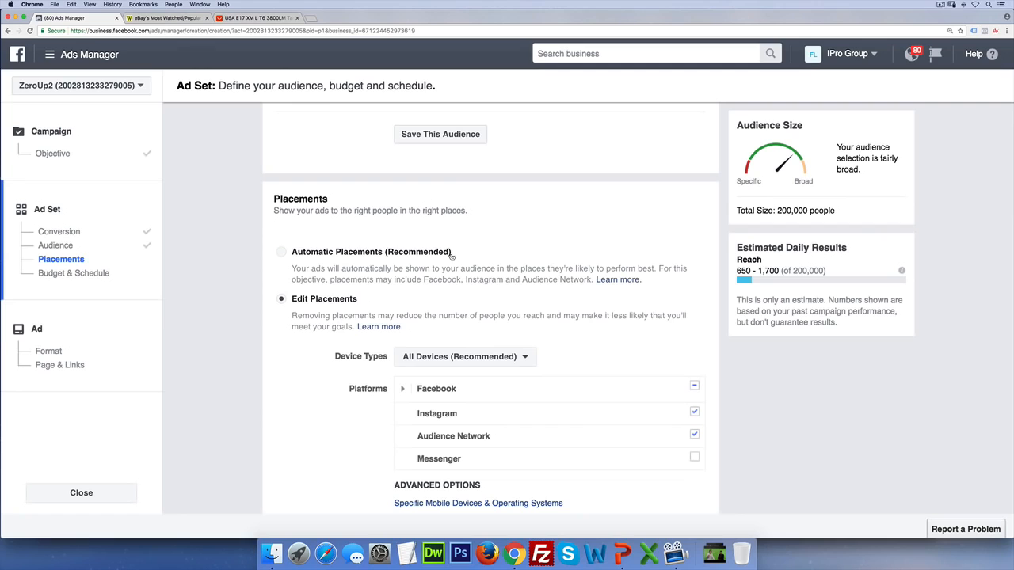
scroll(448, 277, down, 1)
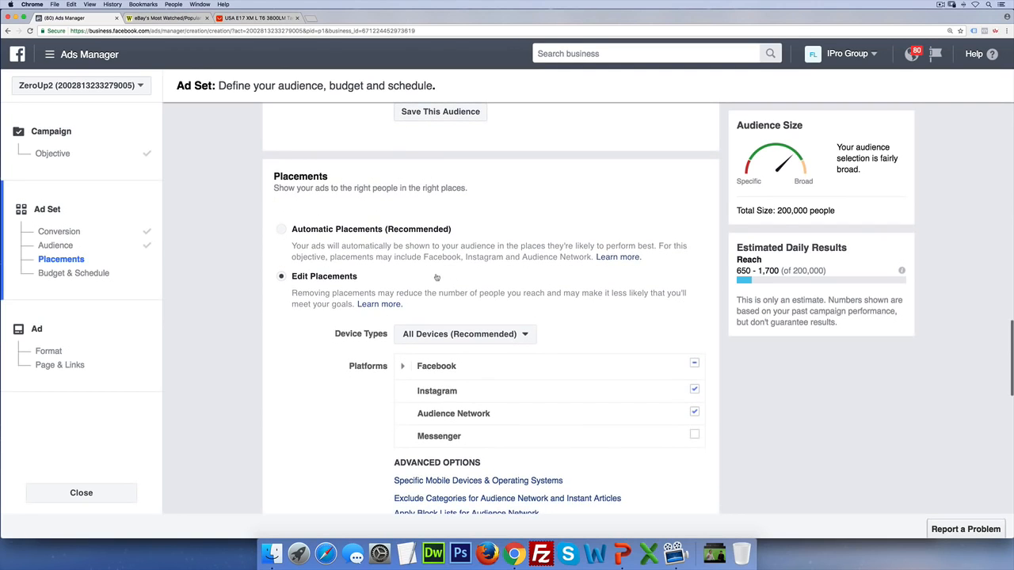
scroll(436, 277, down, 2)
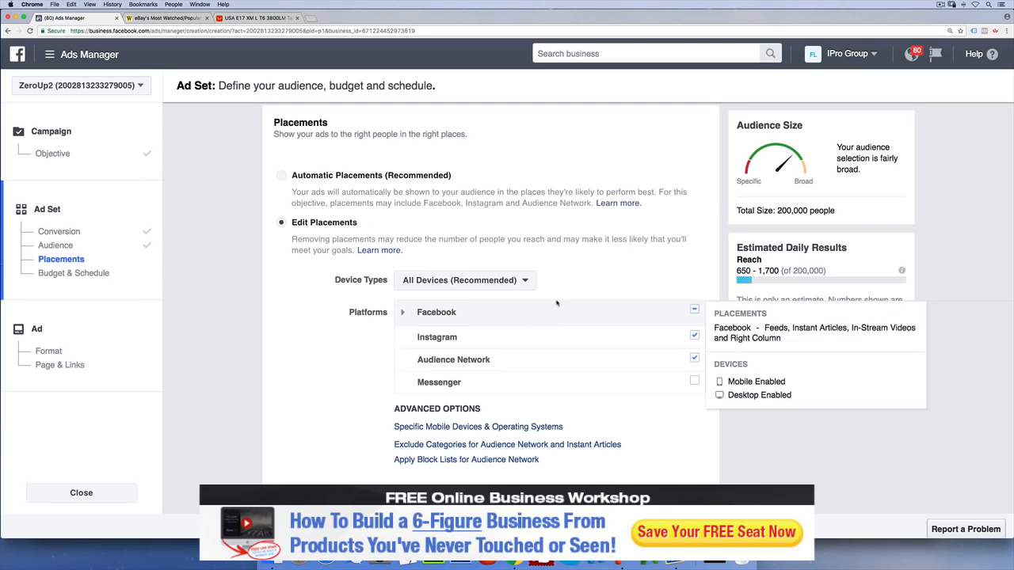
click(521, 289)
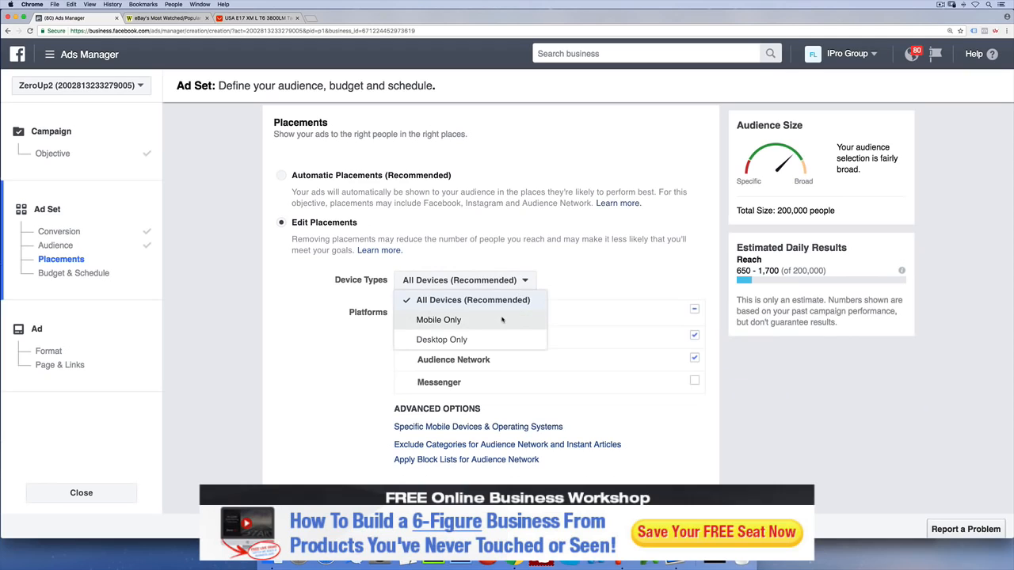
click(438, 319)
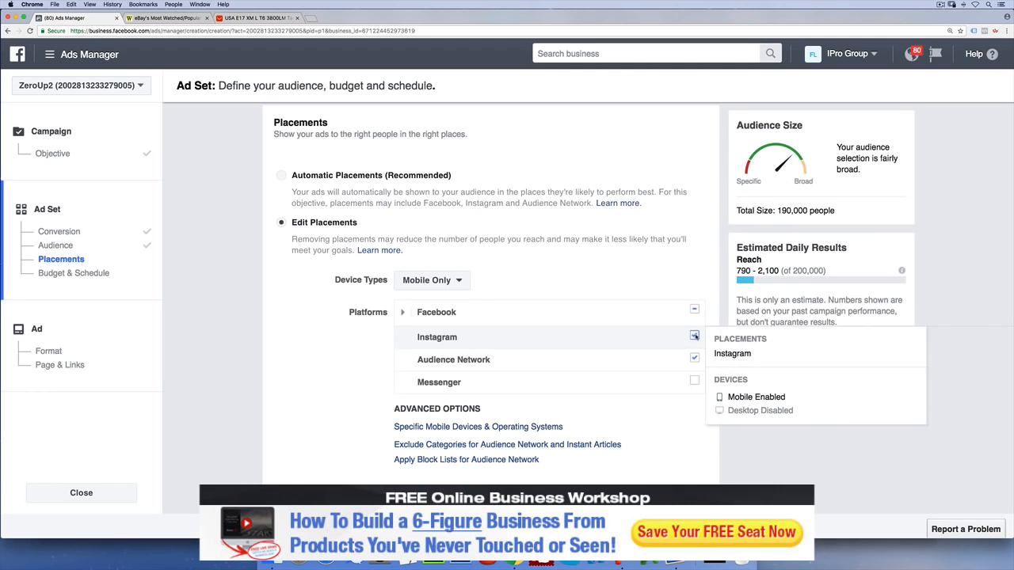
Exclude Instagram, Audience Network and Facebook Instant Articles from the placement platforms
click(695, 336)
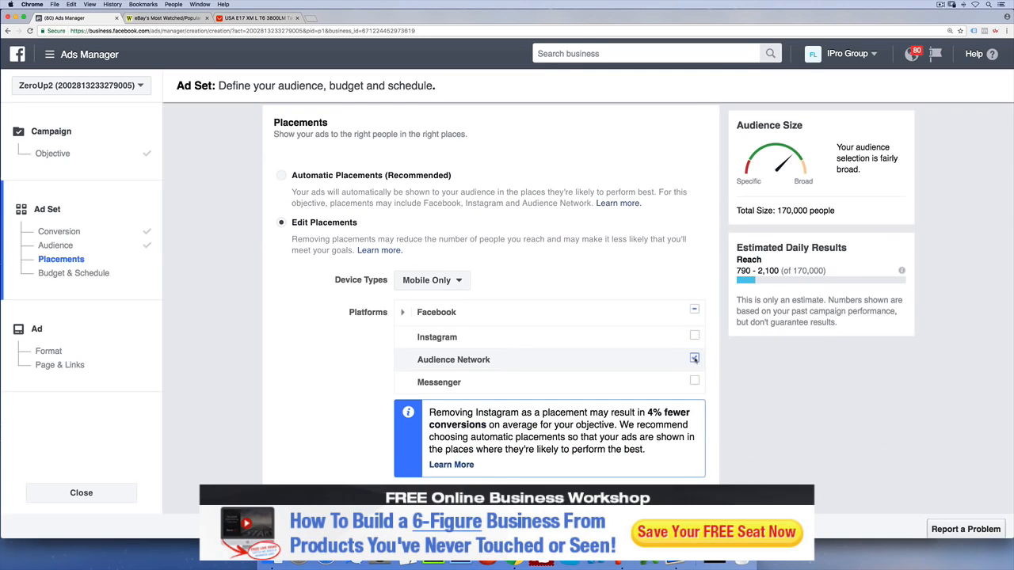
click(694, 358)
click(402, 312)
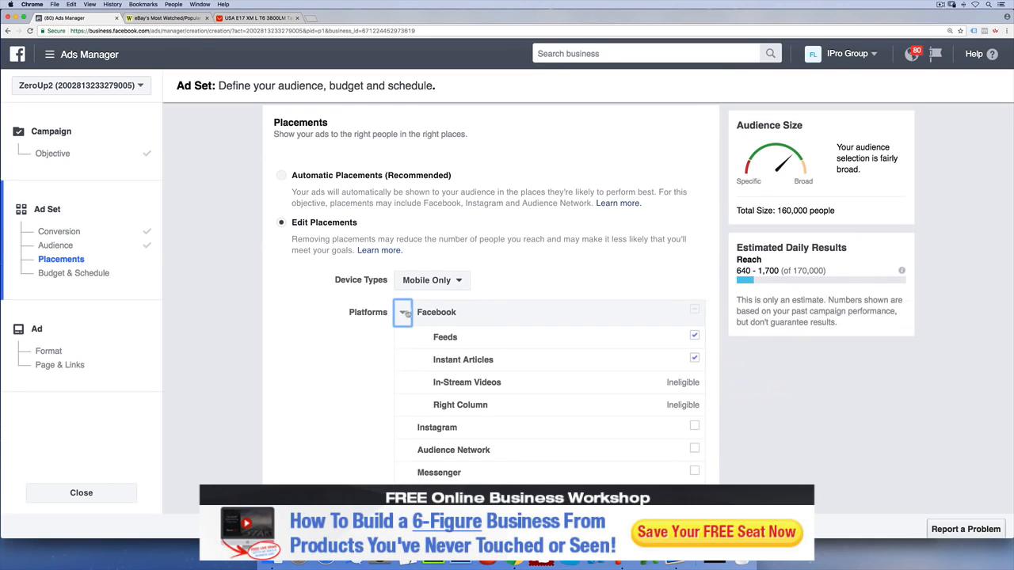
click(694, 358)
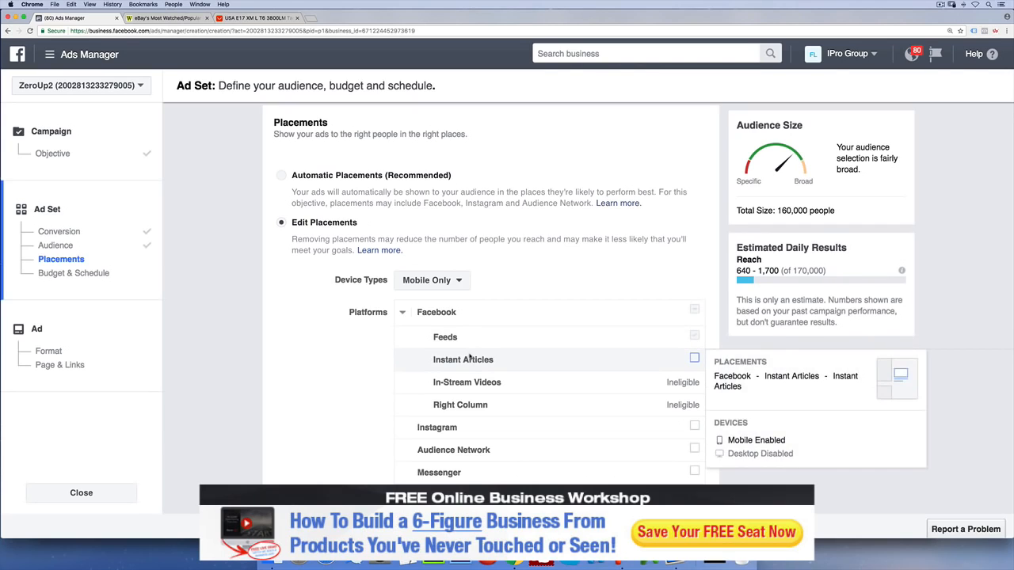
Set the ad set's daily budget to $5
scroll(357, 367, down, 10)
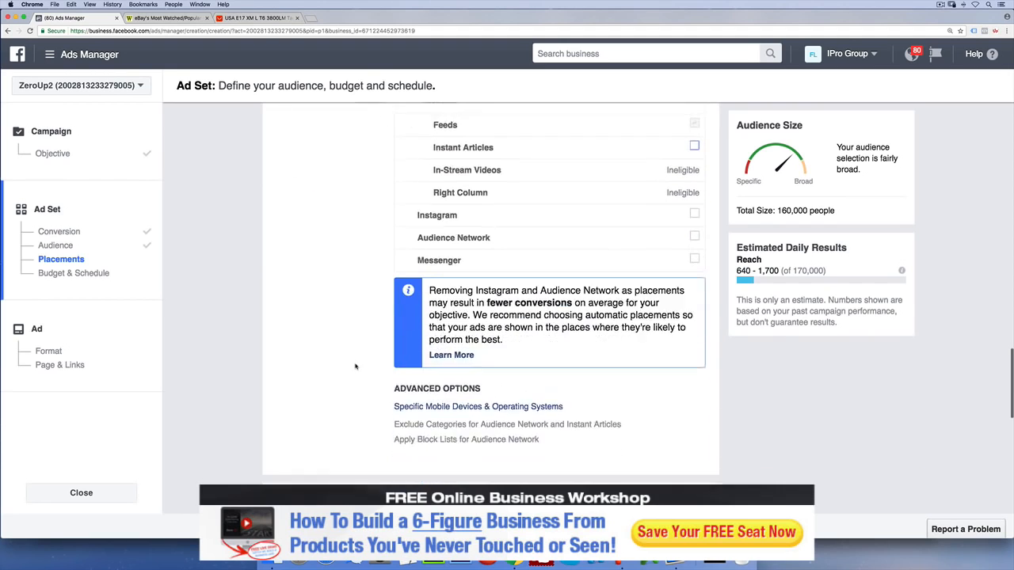
scroll(357, 367, down, 2)
click(508, 327)
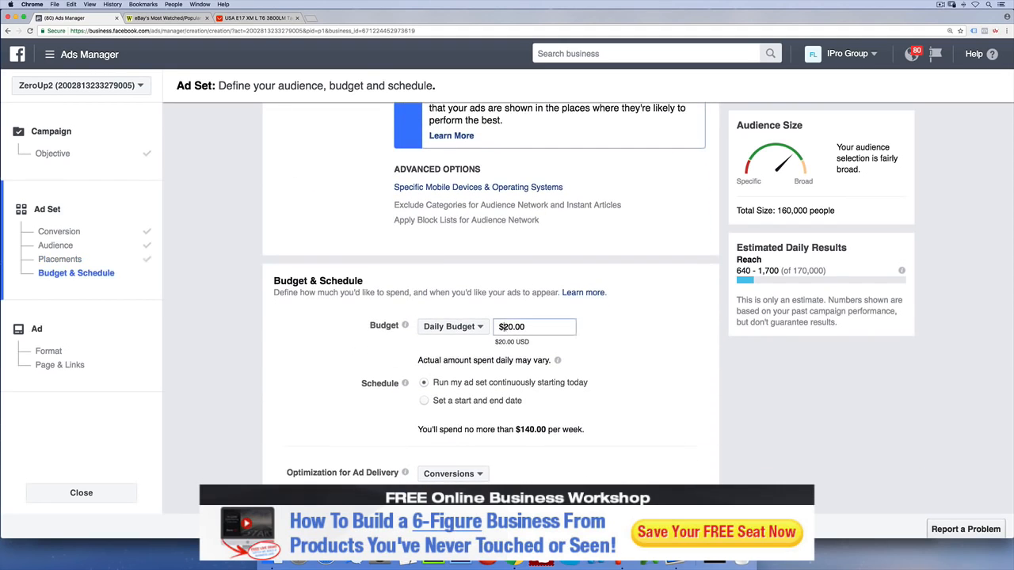
drag(504, 328, 515, 328)
text(5)
click(312, 364)
Set the conversion window to 1 day click and continue to the ad creation page
scroll(312, 364, down, 8)
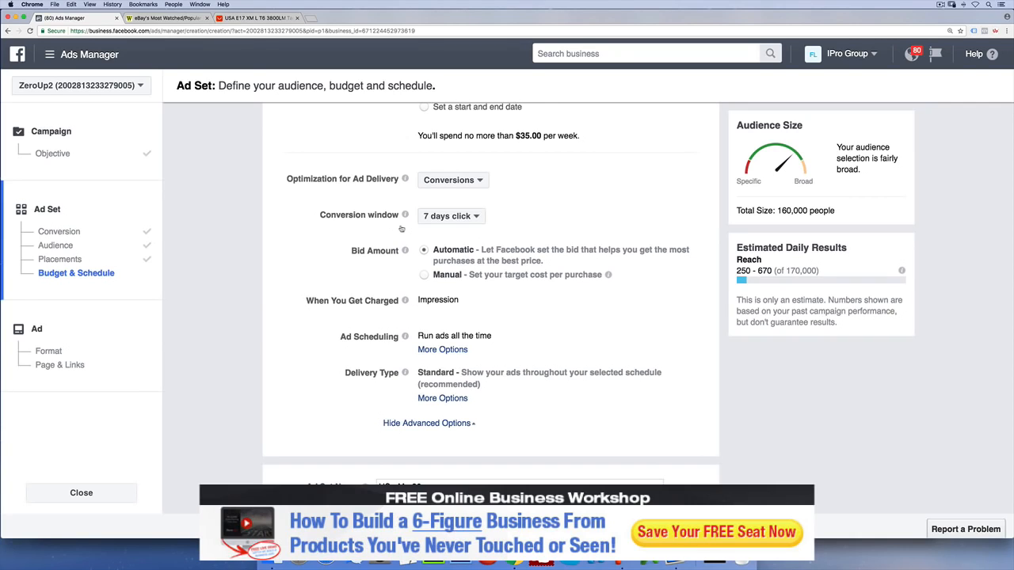
click(479, 221)
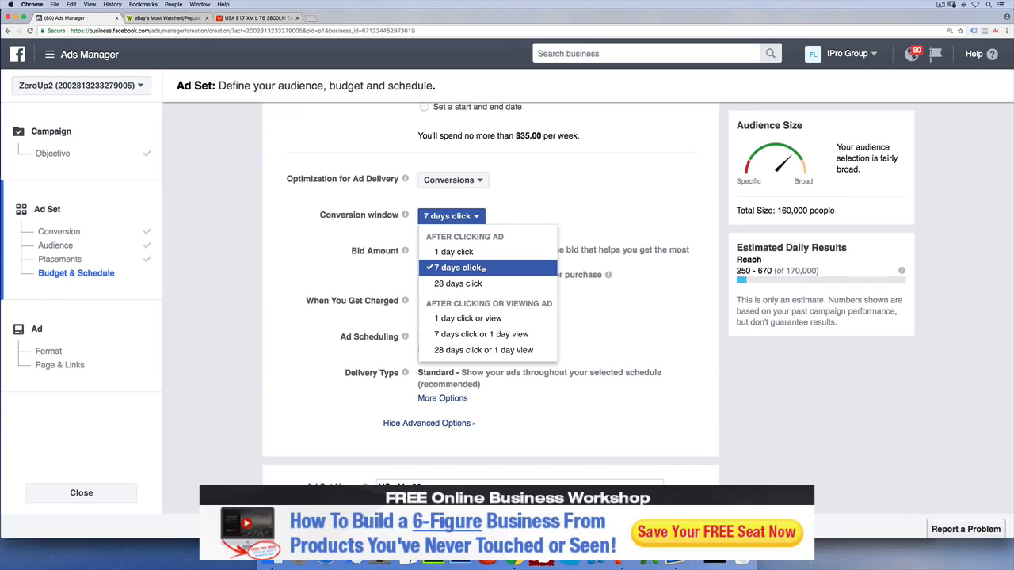
click(472, 252)
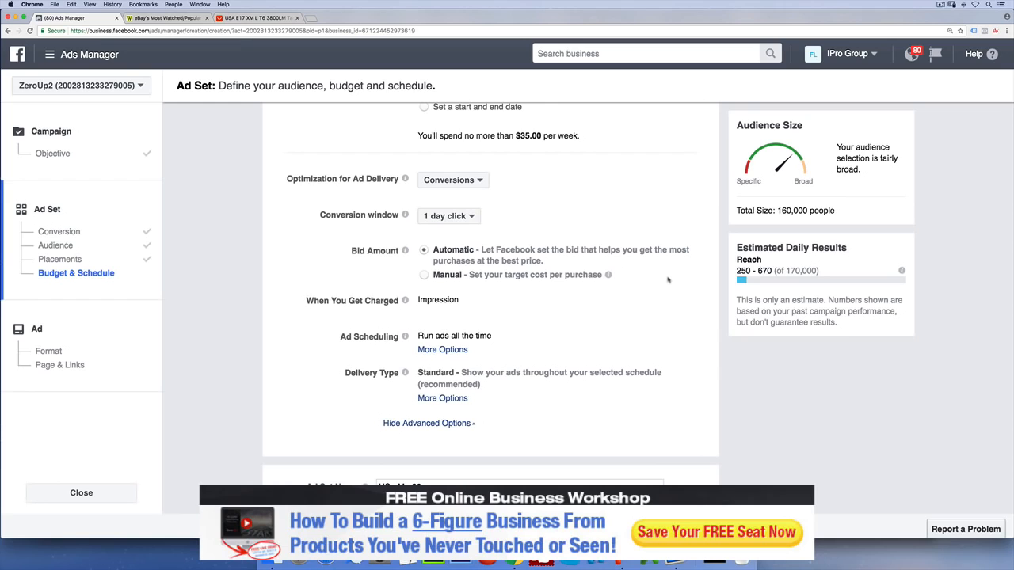
scroll(668, 280, down, 1)
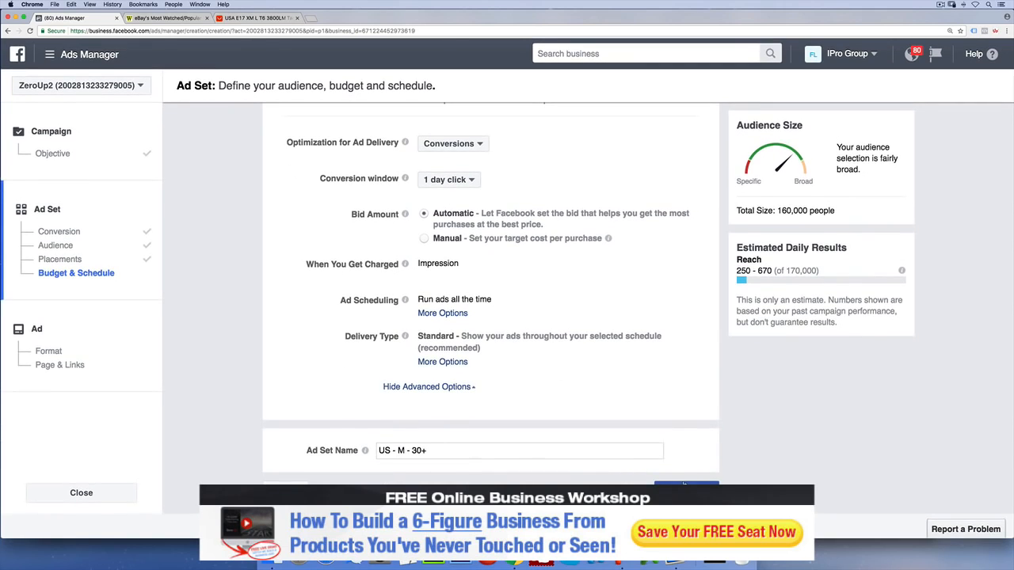
click(684, 485)
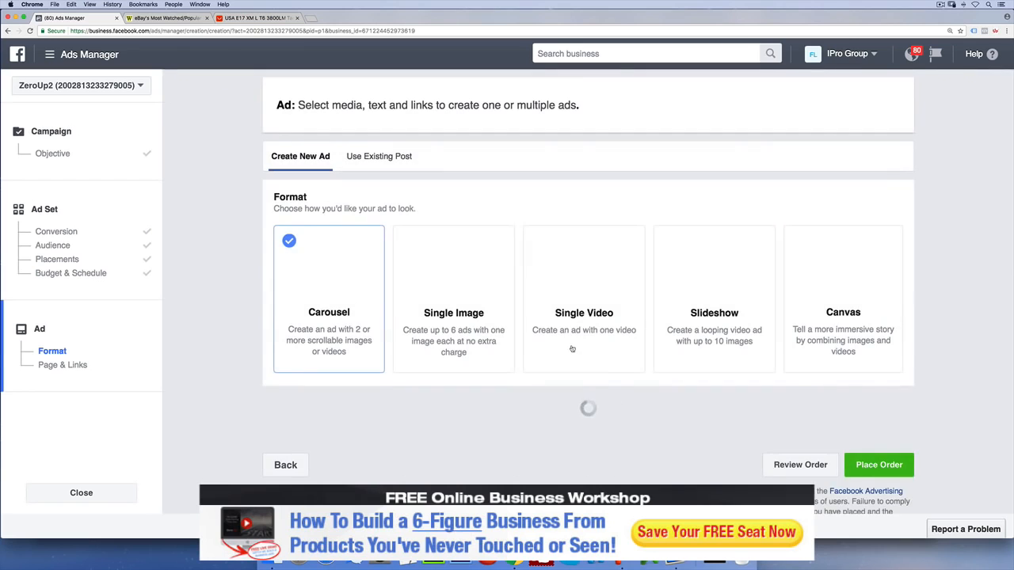
Open Deskscribble, clear the old circle diagram and set the canvas to Desktop Background over the ad formats
scroll(246, 322, down, 1)
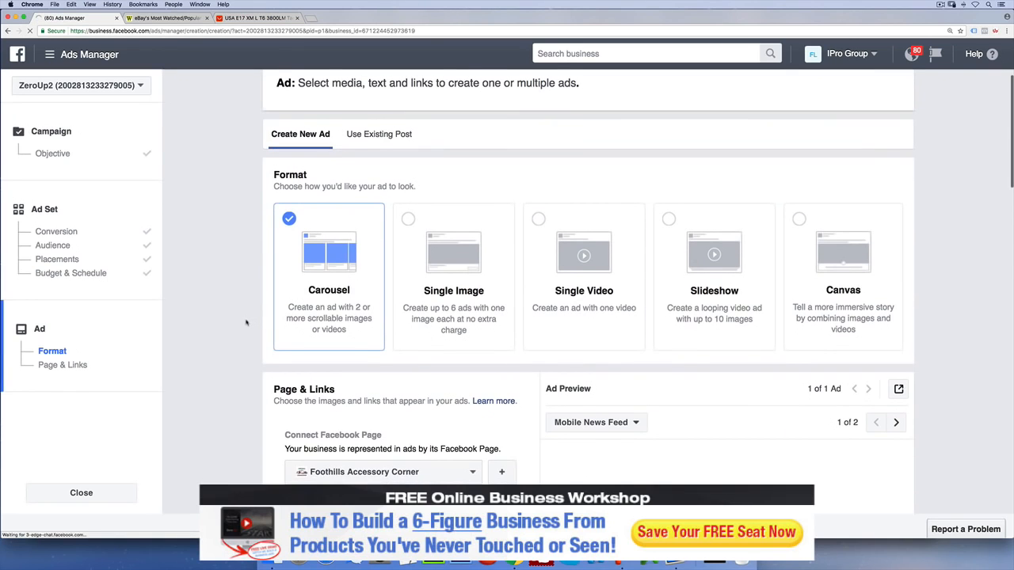
scroll(246, 322, down, 1)
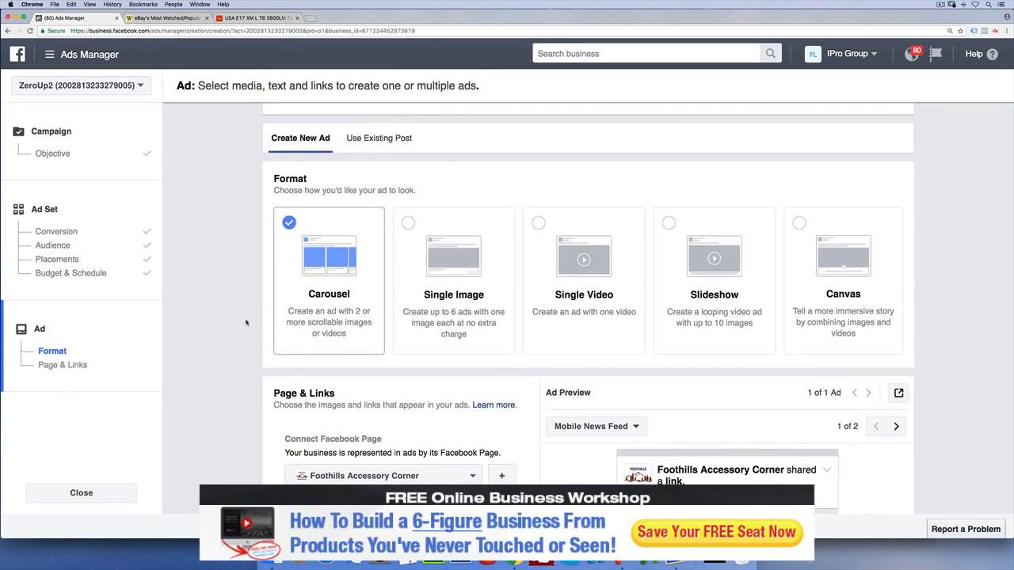
key(super+space)
text(desks)
key(Return)
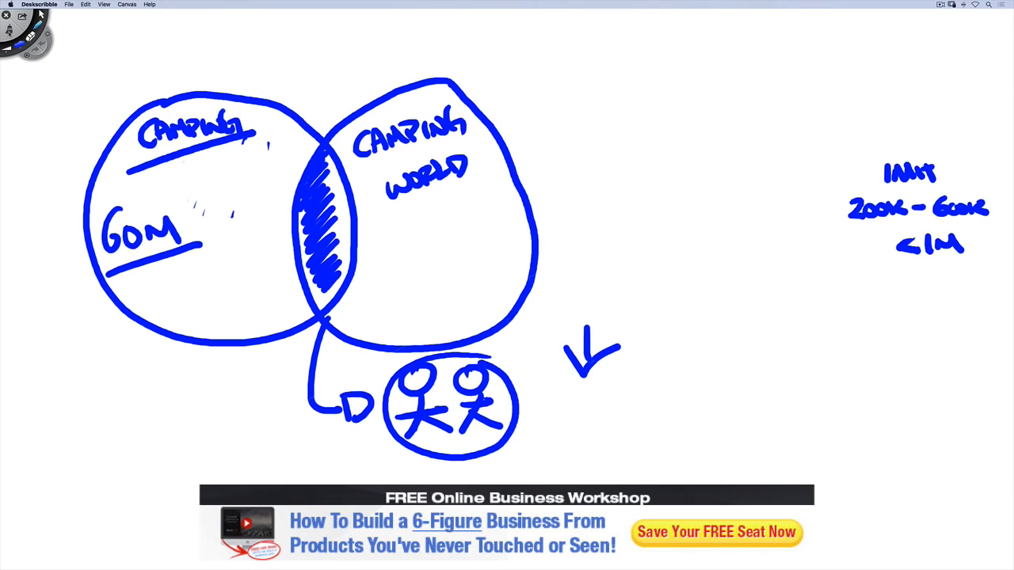
key(super+k)
click(85, 4)
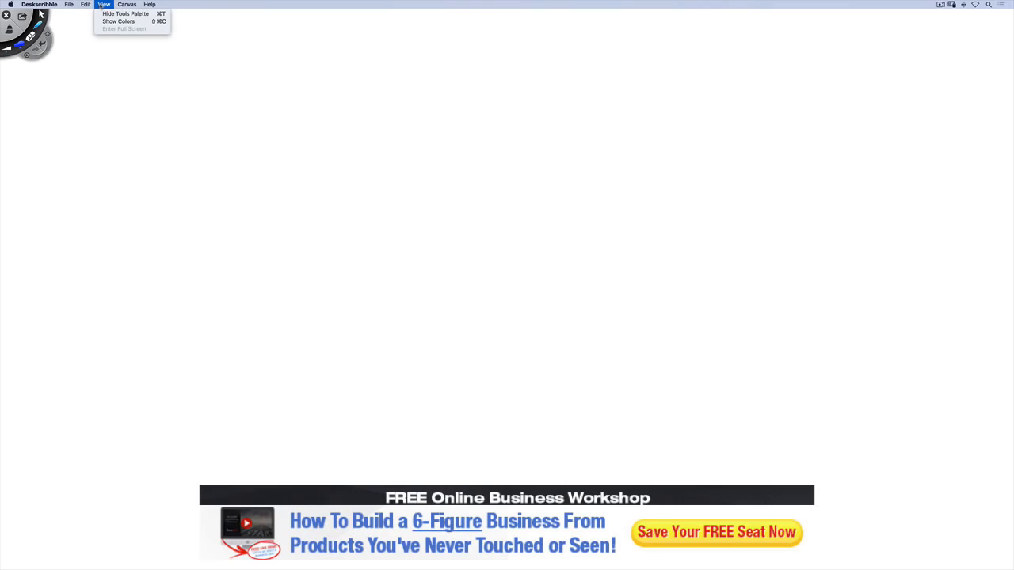
mouse_move(127, 4)
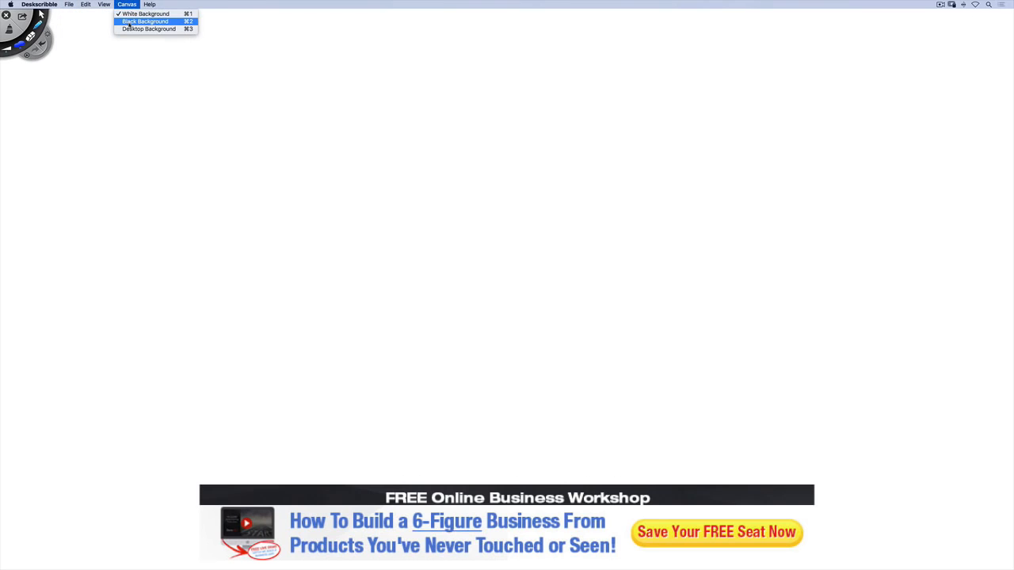
click(130, 28)
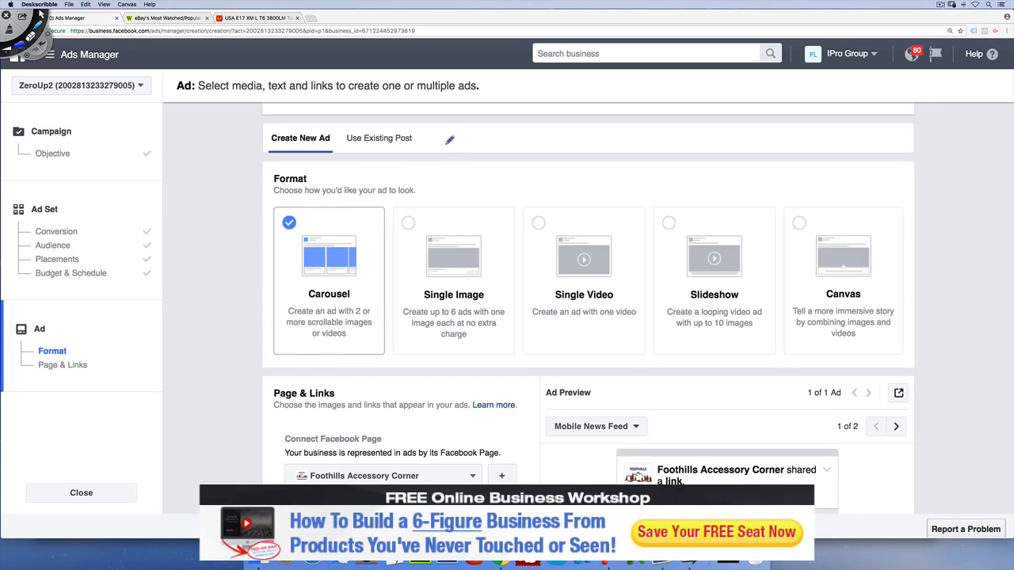
Write "3 ADS" above the ad formats and draw arrows to Carousel, Single Image and Single Video
mouse_move(447, 124)
mouse_down()
mouse_move(470, 131)
mouse_move(449, 149)
mouse_up()
mouse_move(493, 143)
mouse_down()
mouse_move(499, 126)
mouse_move(508, 144)
mouse_move(516, 133)
mouse_move(534, 144)
mouse_up()
mouse_move(411, 167)
mouse_down()
mouse_move(384, 192)
mouse_move(394, 197)
mouse_up()
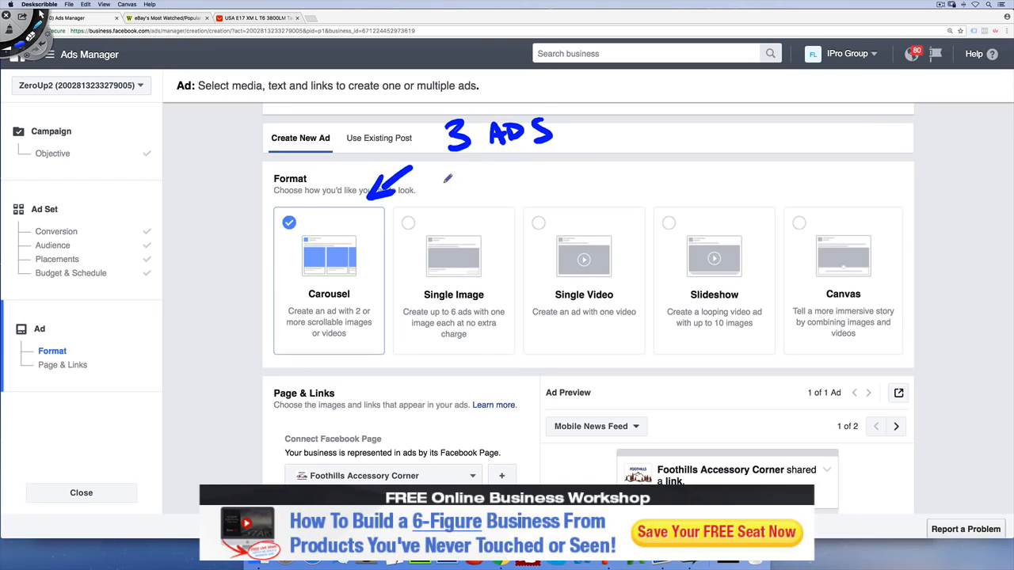
drag(449, 166, 452, 205)
drag(469, 187, 453, 204)
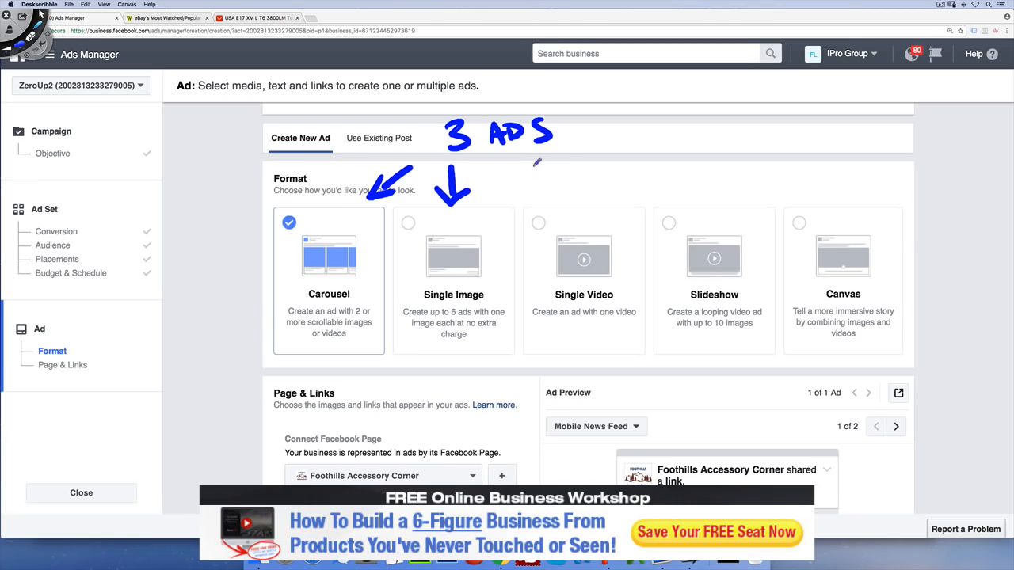
drag(532, 166, 561, 197)
drag(566, 176, 561, 197)
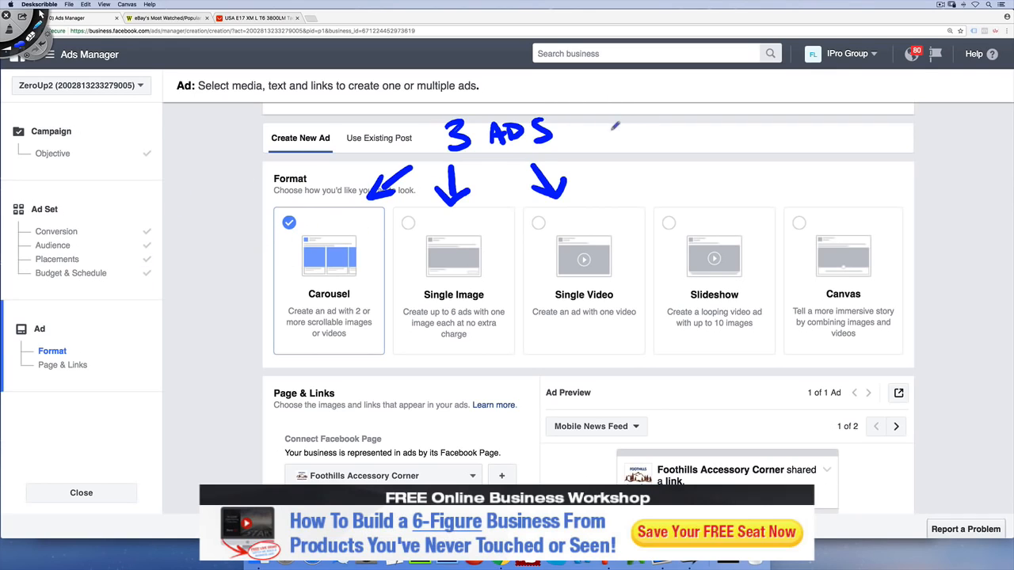
Sketch a carousel ad mock-up with three image boxes and a single-image mock-up labelled IMG beside the note
mouse_move(626, 176)
mouse_down()
mouse_move(616, 96)
mouse_move(728, 178)
mouse_move(634, 187)
mouse_up()
mouse_move(628, 111)
mouse_down()
mouse_move(671, 99)
mouse_move(631, 166)
mouse_move(633, 141)
mouse_move(683, 130)
mouse_move(667, 165)
mouse_up()
mouse_move(687, 132)
mouse_down()
mouse_move(713, 129)
mouse_move(689, 164)
mouse_move(713, 161)
mouse_up()
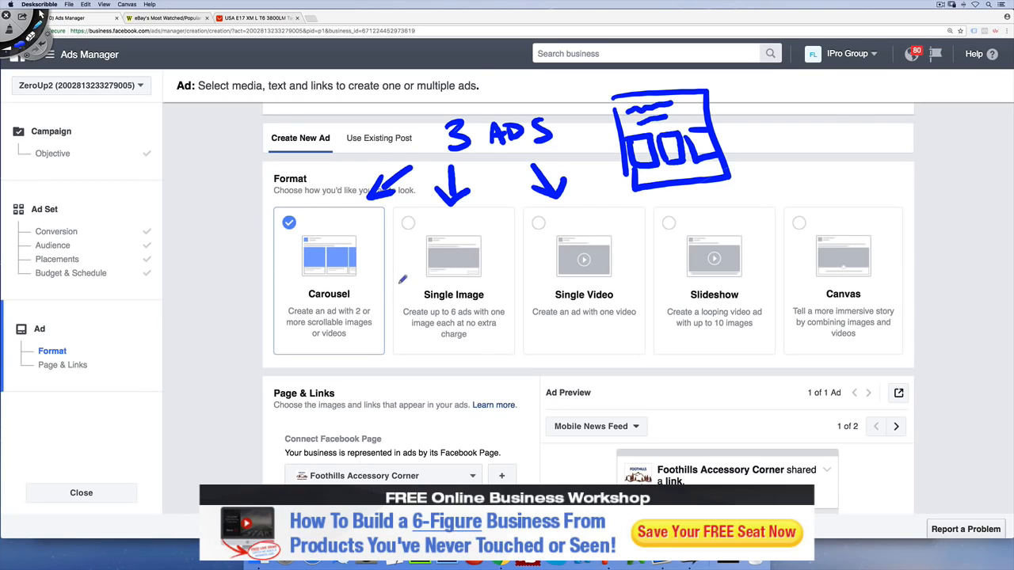
drag(754, 95, 771, 160)
mouse_move(749, 94)
mouse_down()
mouse_move(878, 164)
mouse_move(768, 180)
mouse_move(829, 109)
mouse_move(817, 146)
mouse_move(797, 127)
mouse_move(801, 139)
mouse_move(848, 132)
mouse_up()
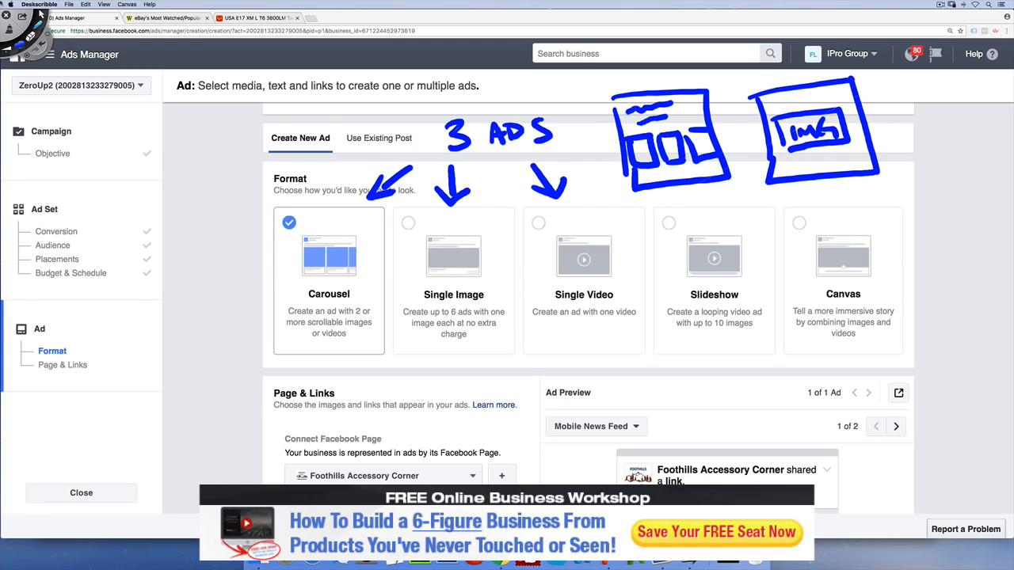
Clear the annotations and choose the Single Image format for the ad
click(39, 14)
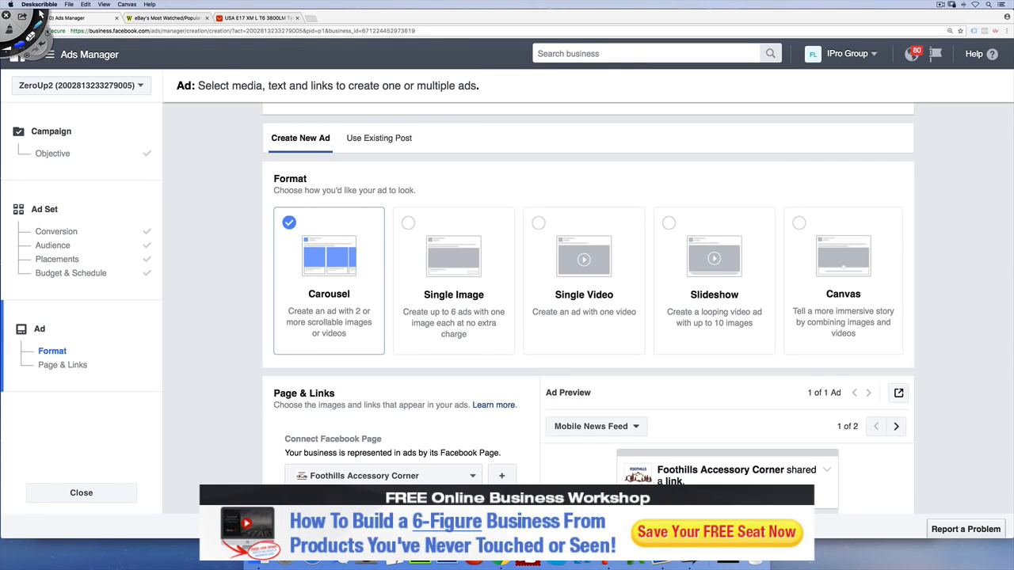
click(415, 229)
scroll(379, 314, down, 5)
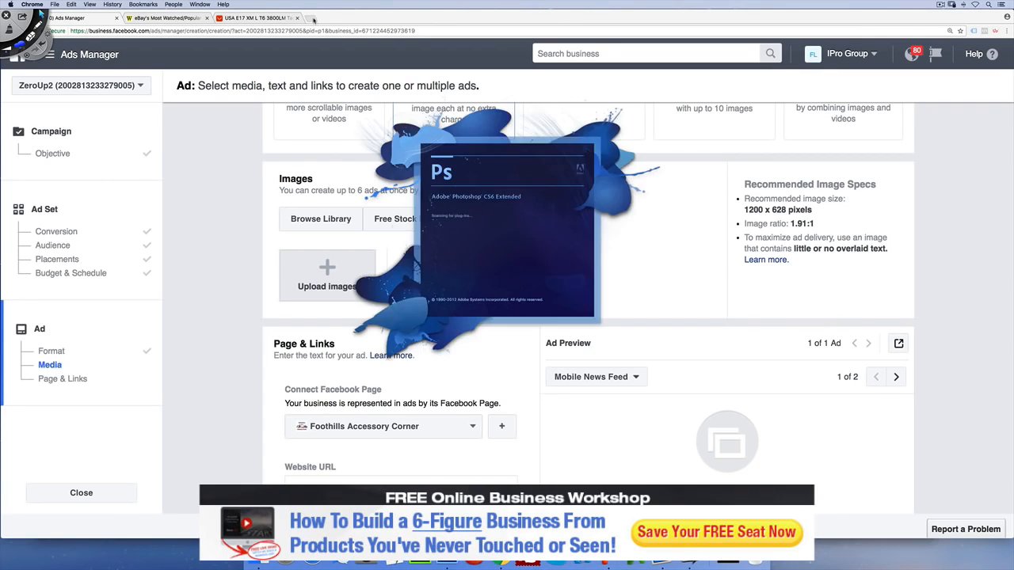
Visit canva.com in a new browser tab and close that tab after viewing the page
click(312, 18)
text(canva.com)
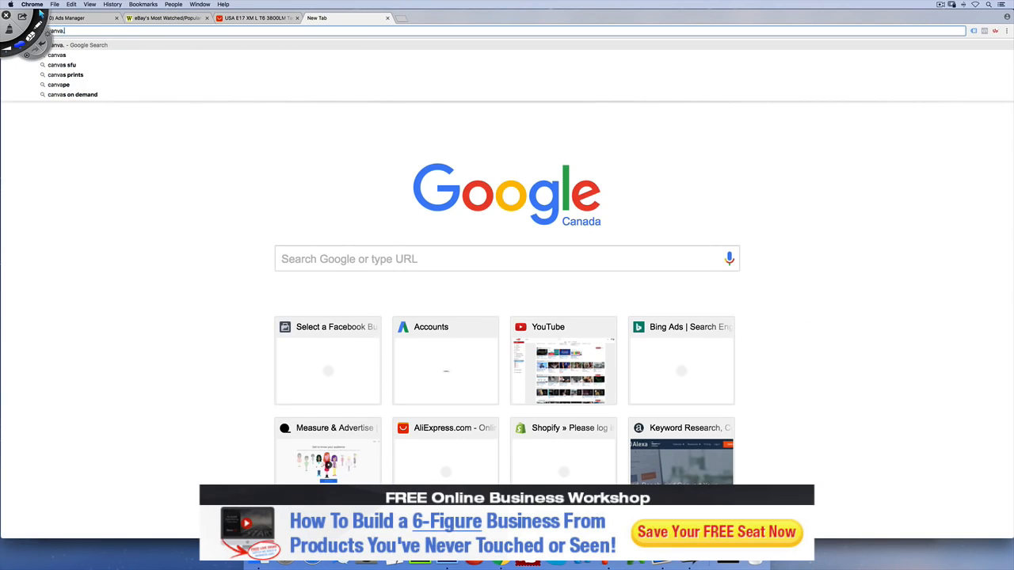
key(Return)
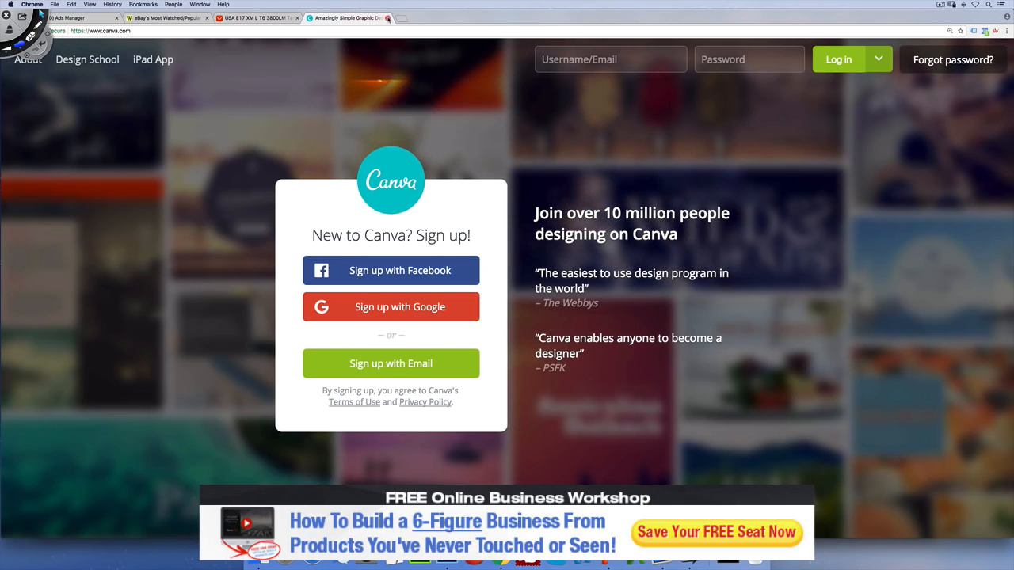
click(387, 17)
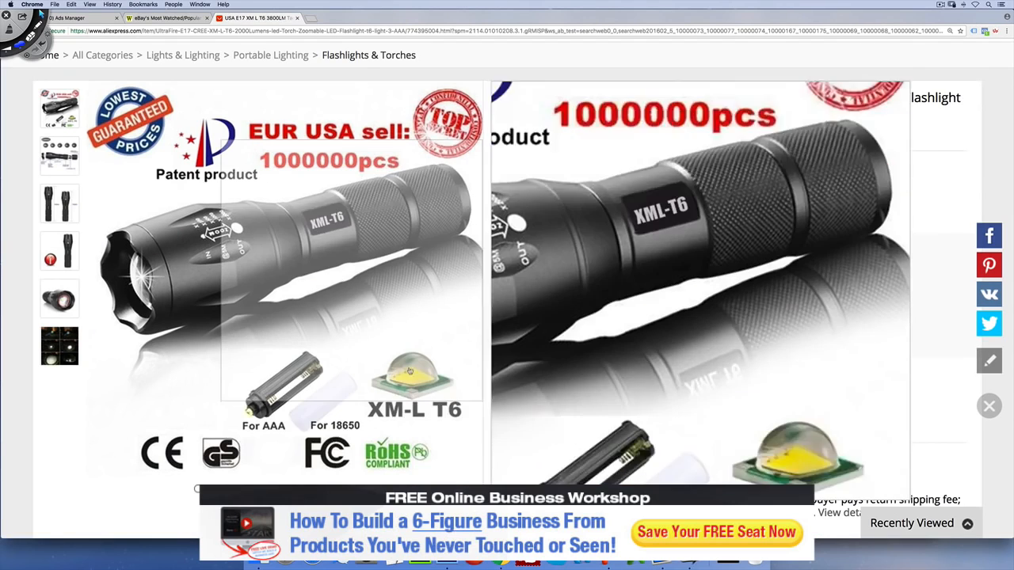
key(super+Tab)
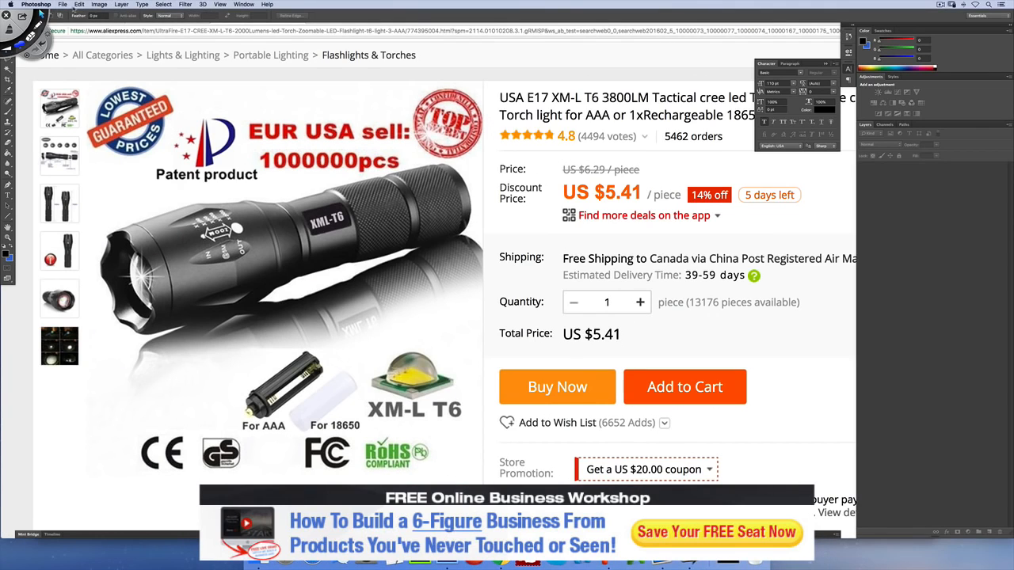
click(62, 5)
click(79, 15)
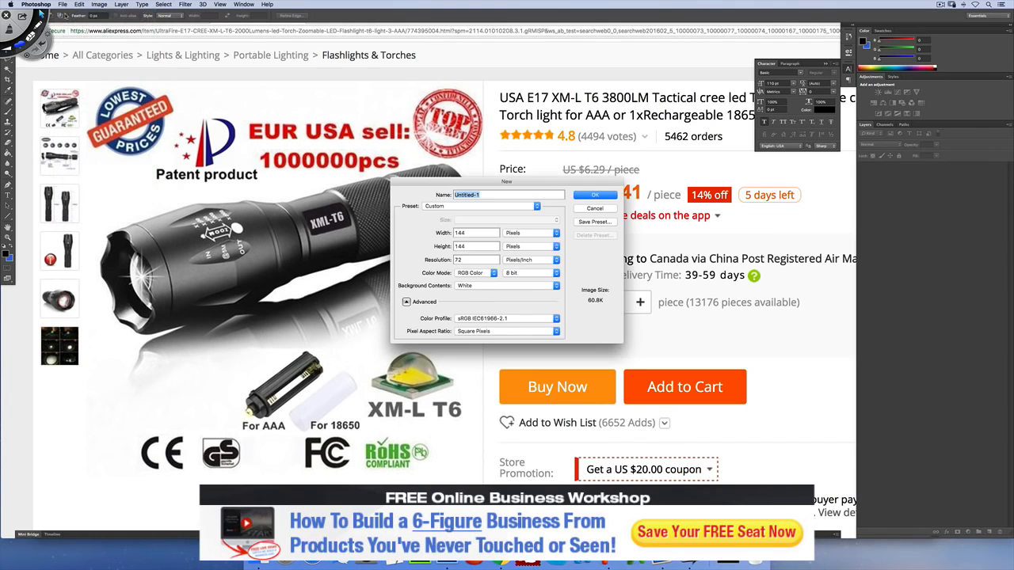
key(Tab)
text(1200)
key(Tab)
text(6280)
key(Return)
drag(83, 27, 260, 36)
key(super+w)
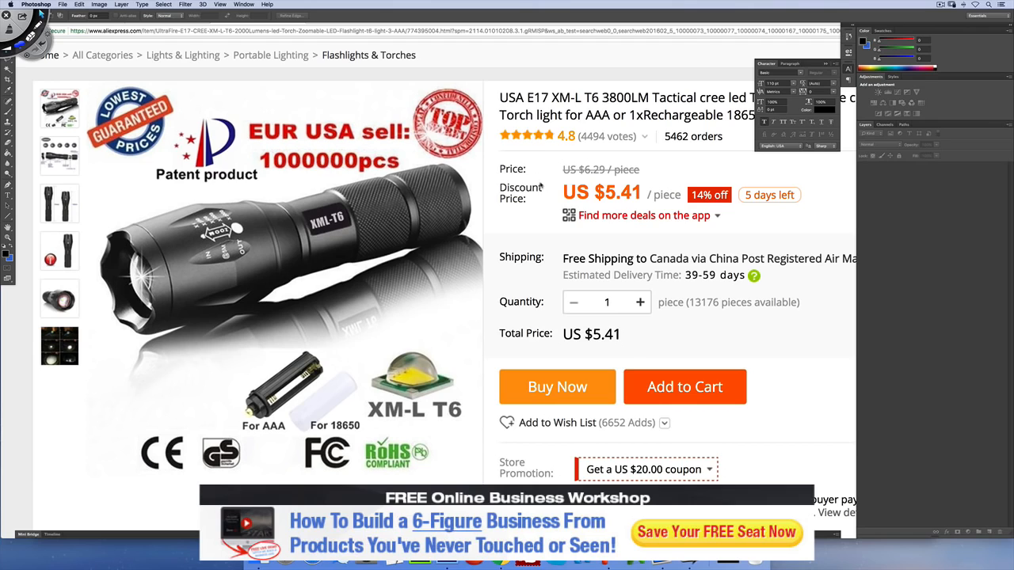
Create a new blank Photoshop document 1200 pixels wide and 628 pixels high
key(super+n)
key(Tab)
text(1200)
key(Tab)
text(6)
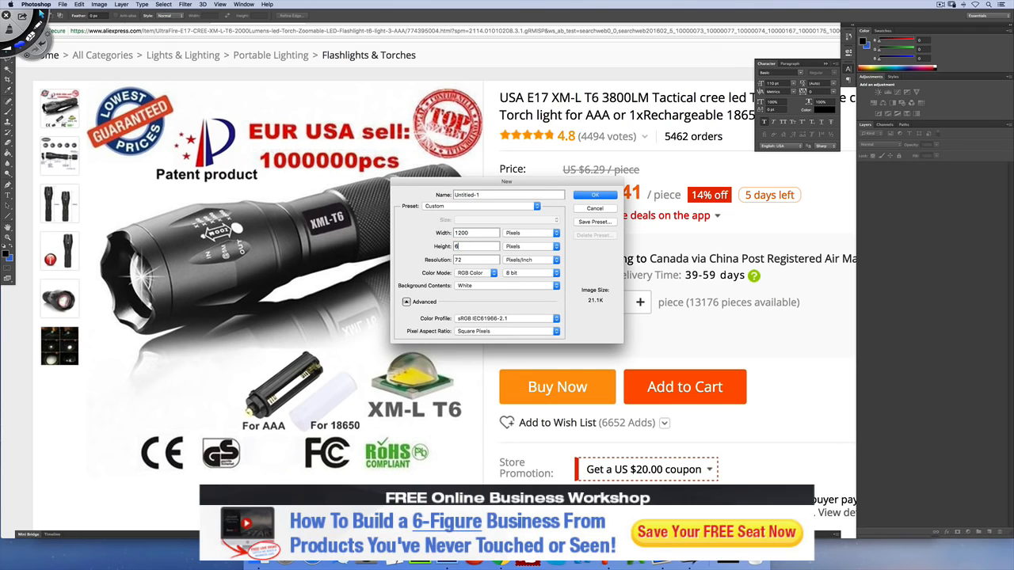
text(28)
key(Return)
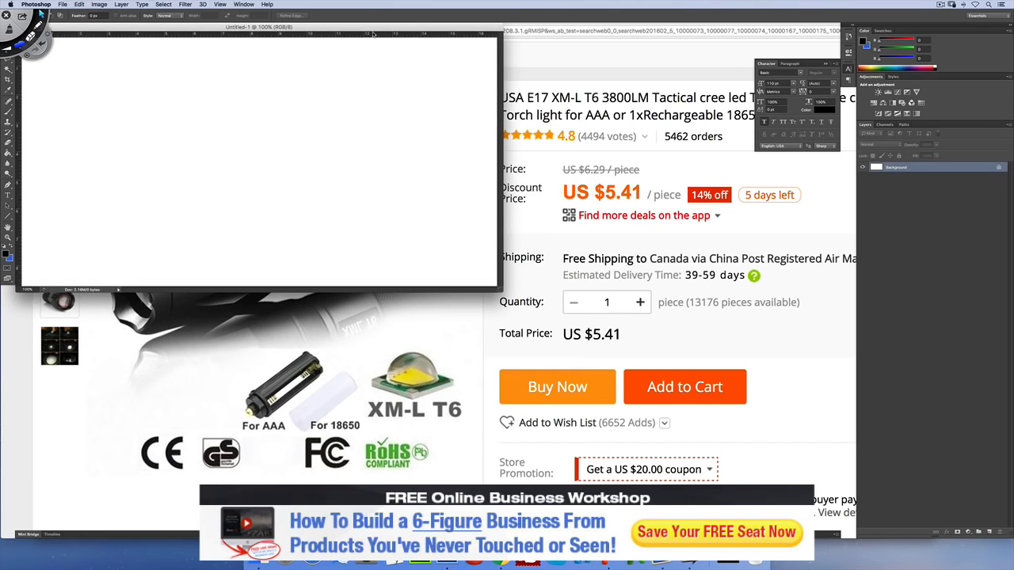
Switch to Chrome, open the flashlight's product image gallery and save the lens close-up photo to the desktop
key(super+Tab)
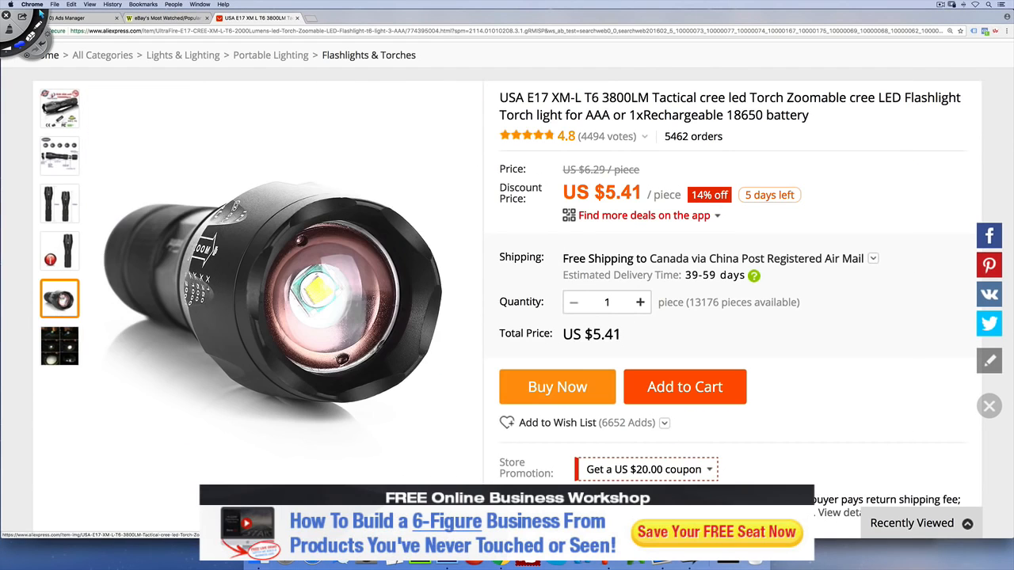
mouse_move(51, 253)
mouse_move(59, 155)
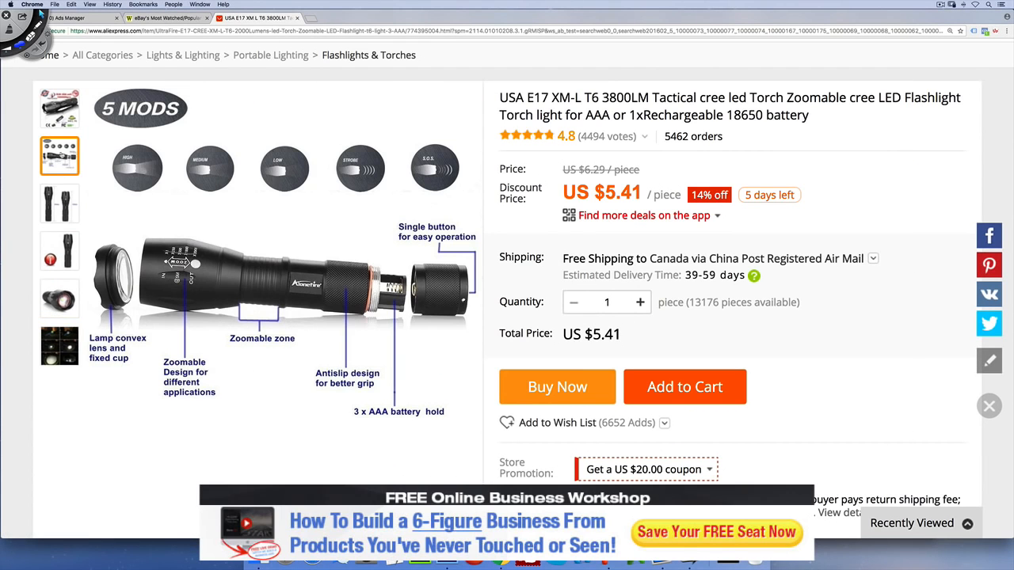
mouse_move(57, 343)
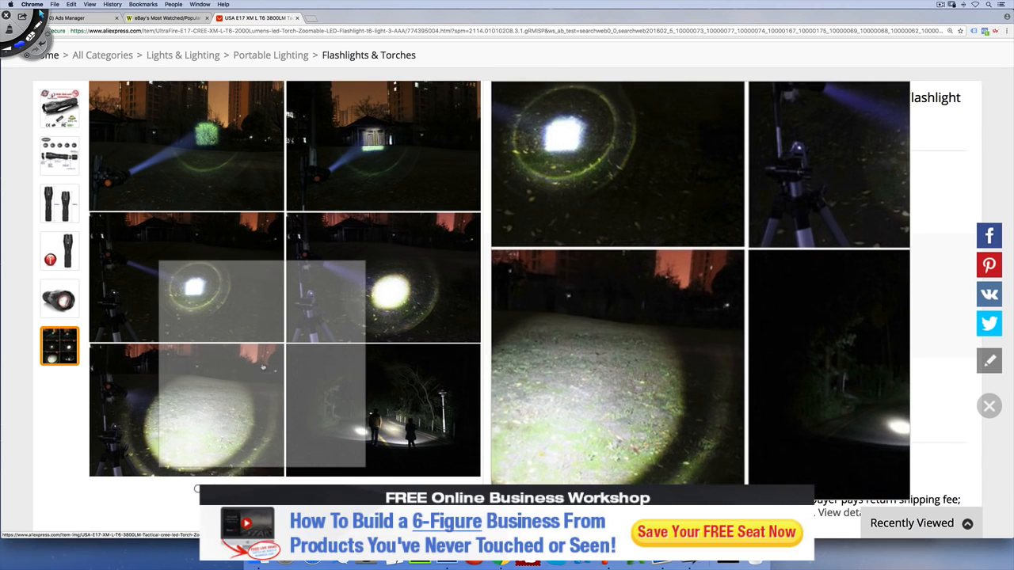
click(262, 366)
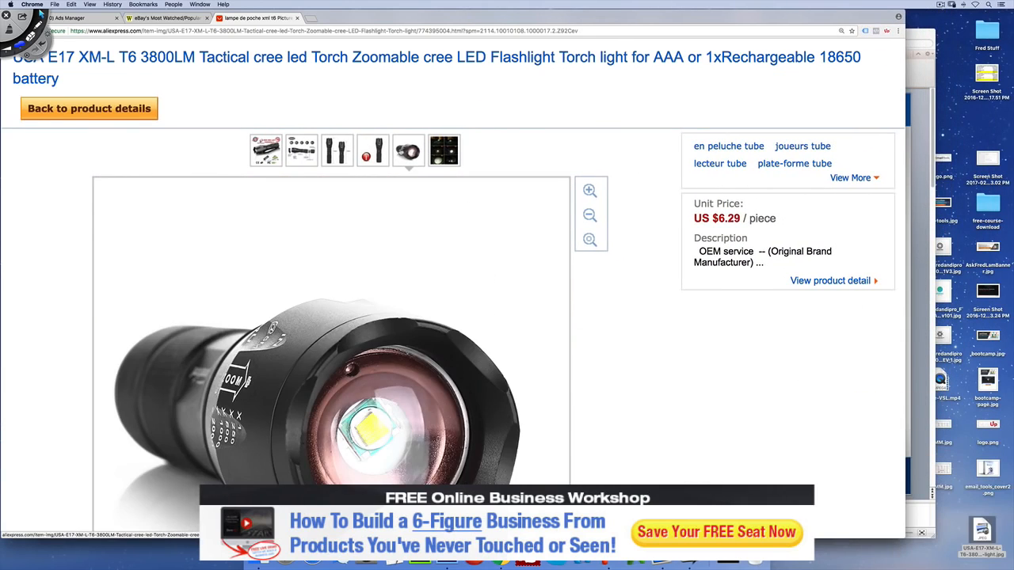
drag(381, 325, 956, 508)
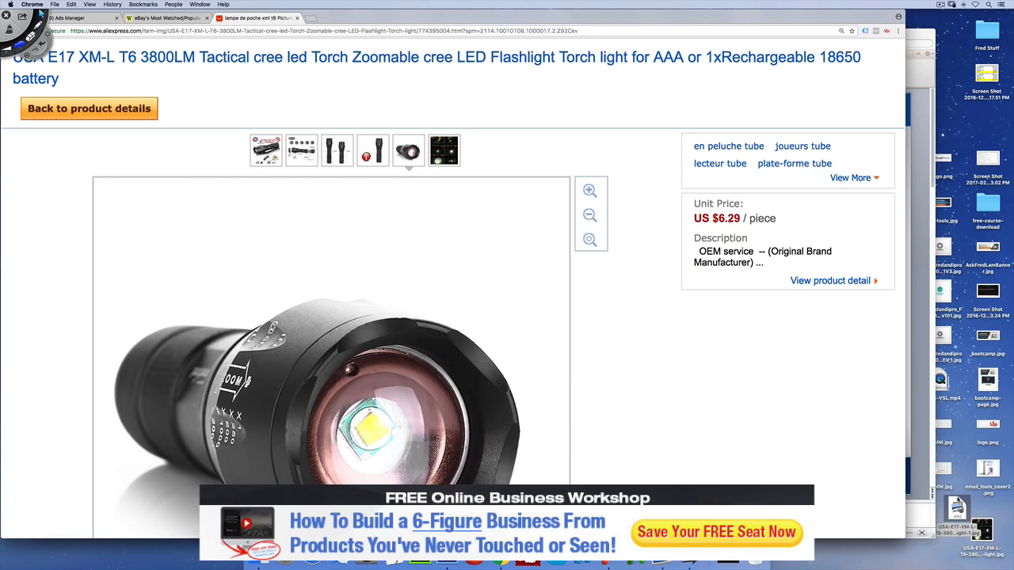
Open the two saved flashlight images from the desktop in Adobe Photoshop CS6
right_click(989, 527)
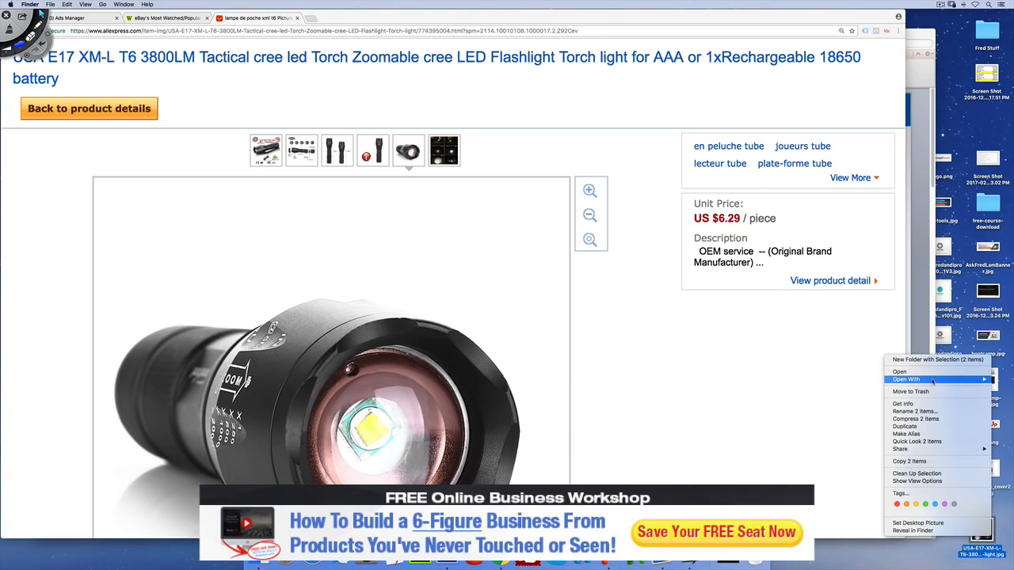
mouse_move(932, 381)
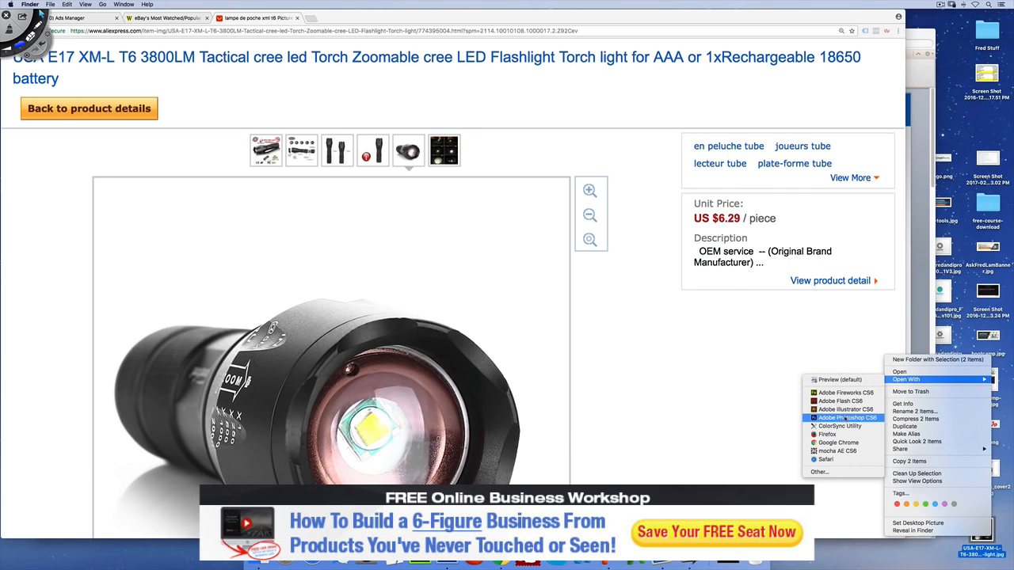
click(844, 420)
click(785, 319)
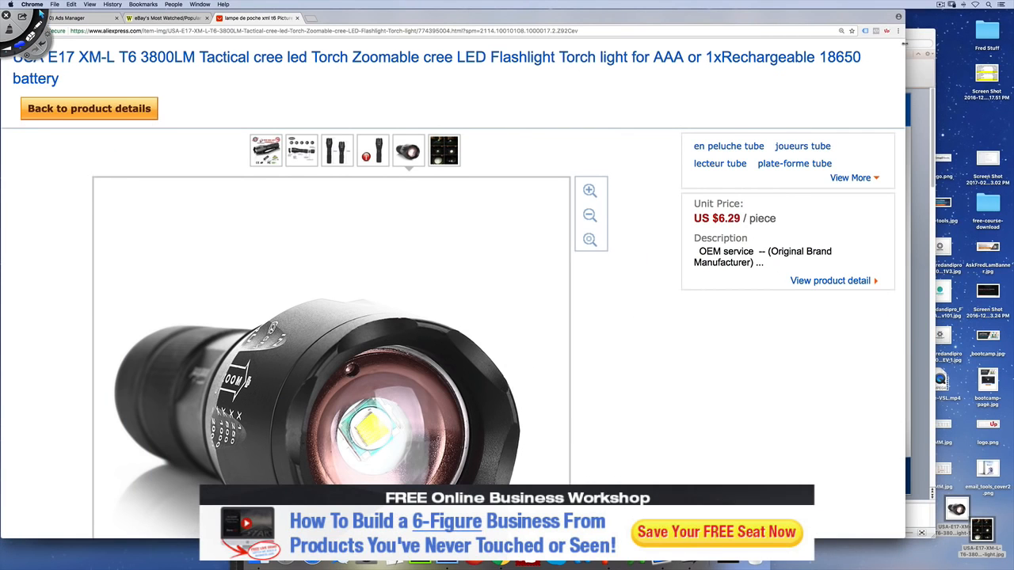
click(40, 14)
key(super+Tab)
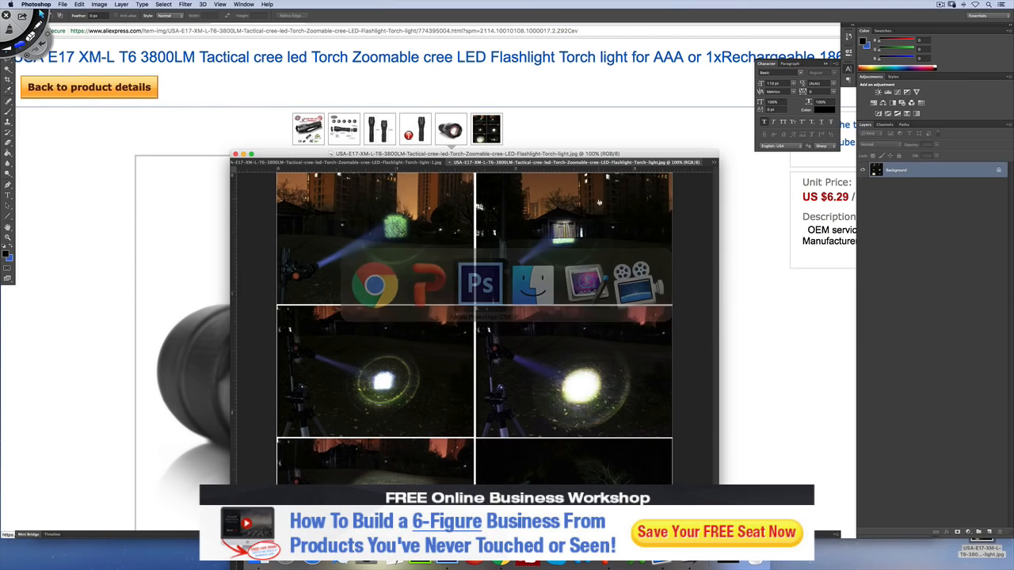
Select the bottom row of two night photos in the beam-shot collage with a rectangular marquee
drag(408, 155, 383, 66)
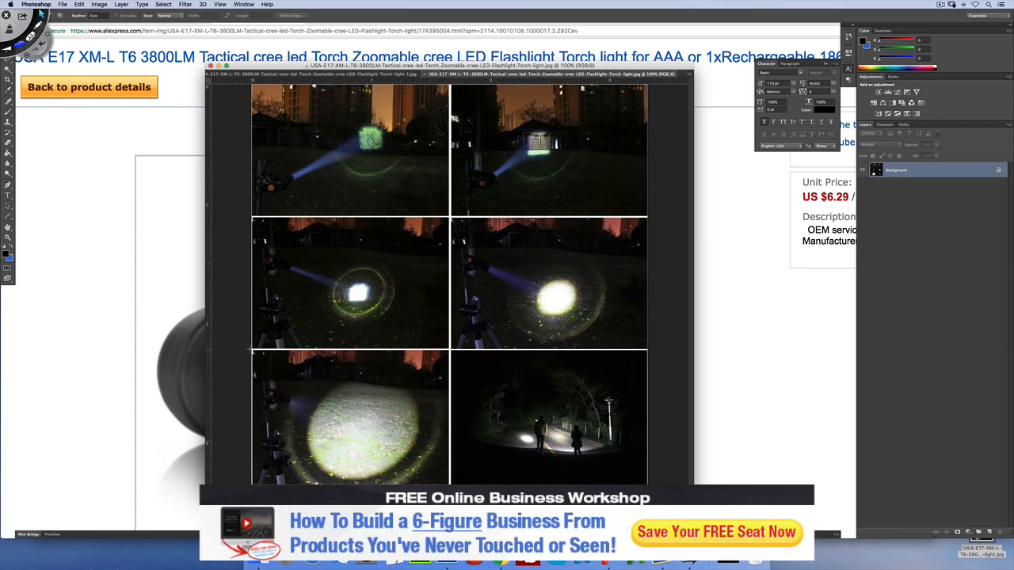
drag(250, 349, 685, 479)
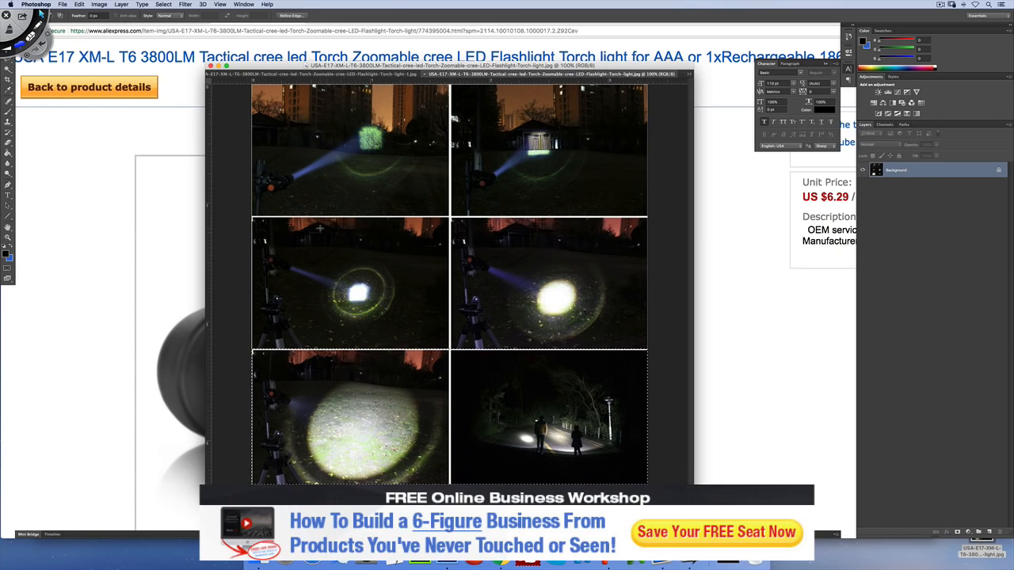
click(324, 229)
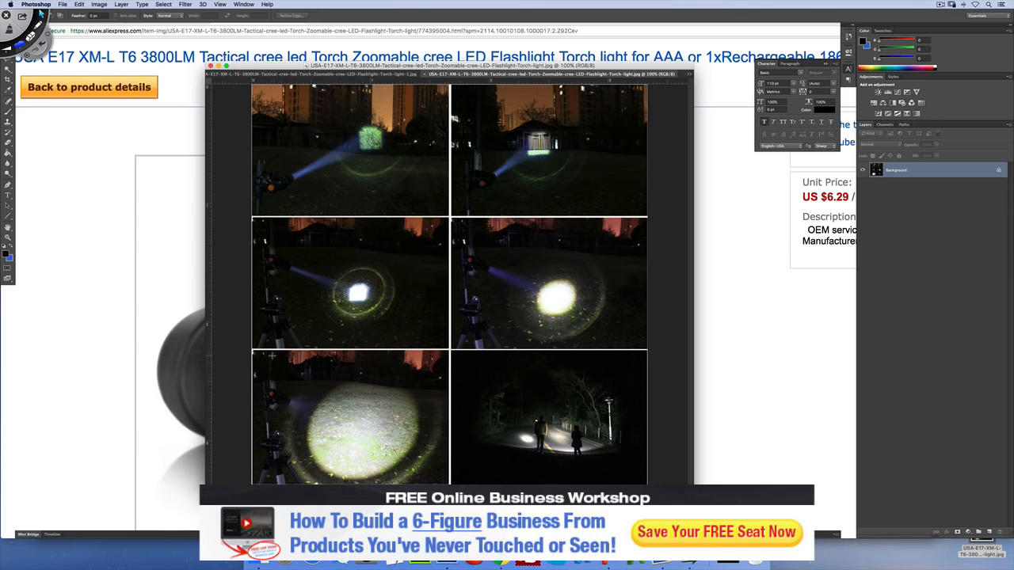
drag(252, 350, 648, 485)
Paste the copied pair of night photos into the blank ad document and align it with the canvas's top-right corner
click(255, 74)
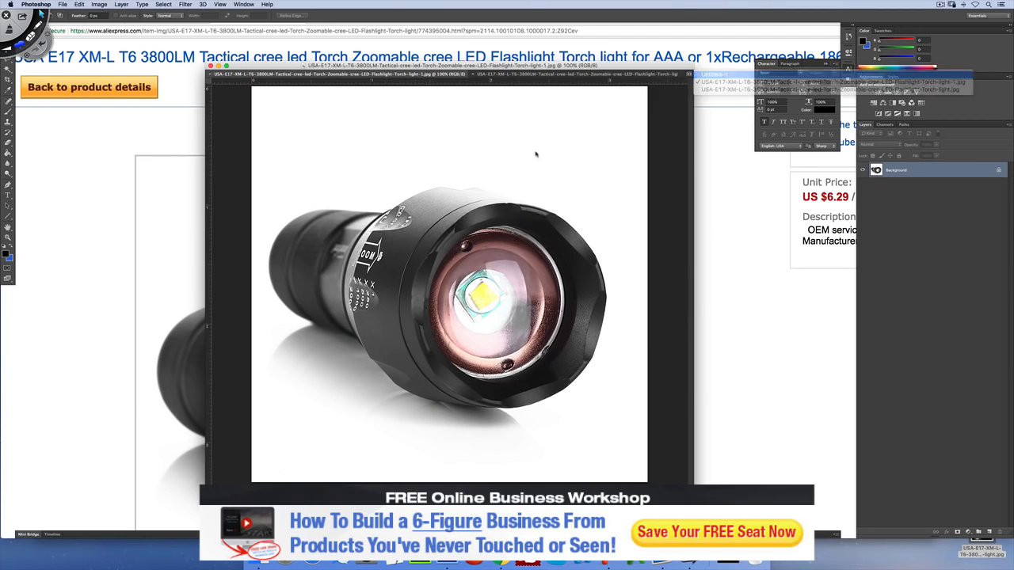
key(ctrl+n)
key(Return)
key(ctrl+v)
key(v)
drag(538, 285, 579, 228)
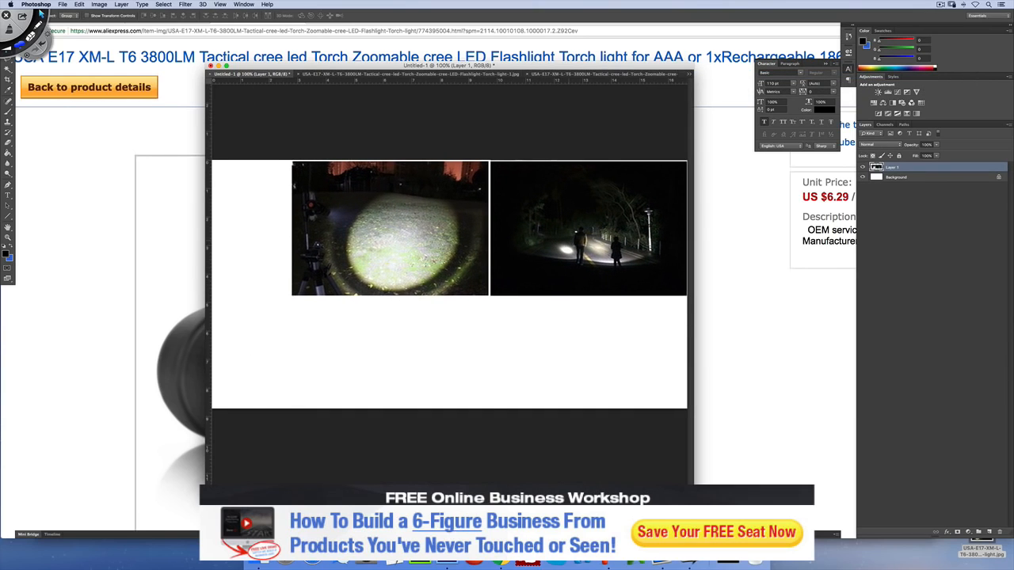
key(Up)
key(Up)
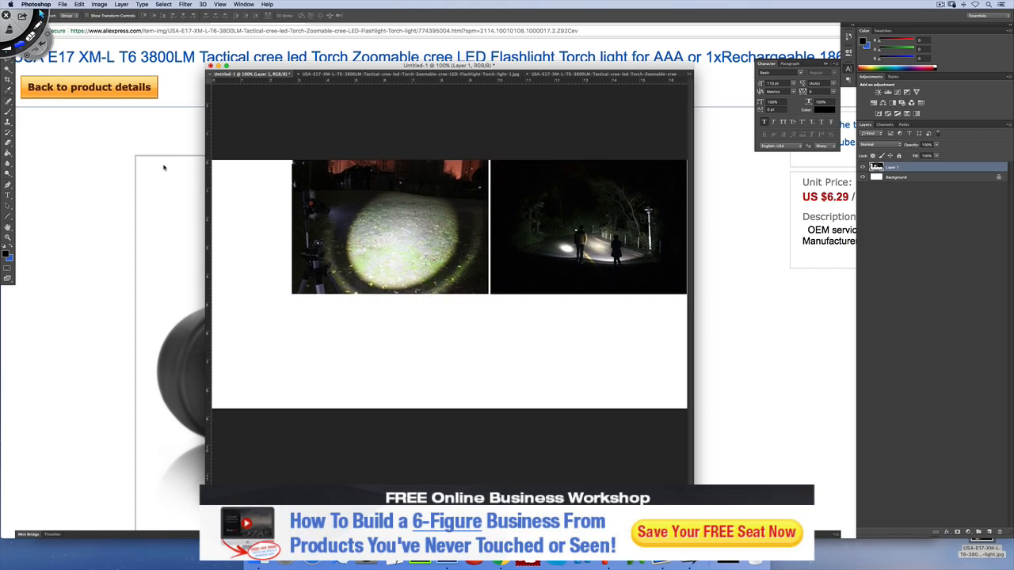
key(Right)
key(Right)
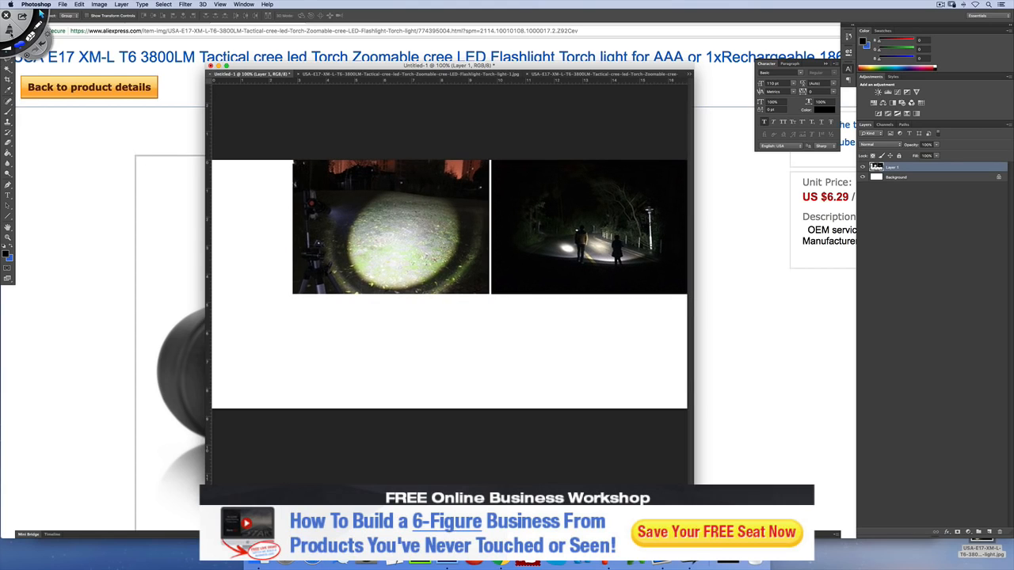
click(8, 49)
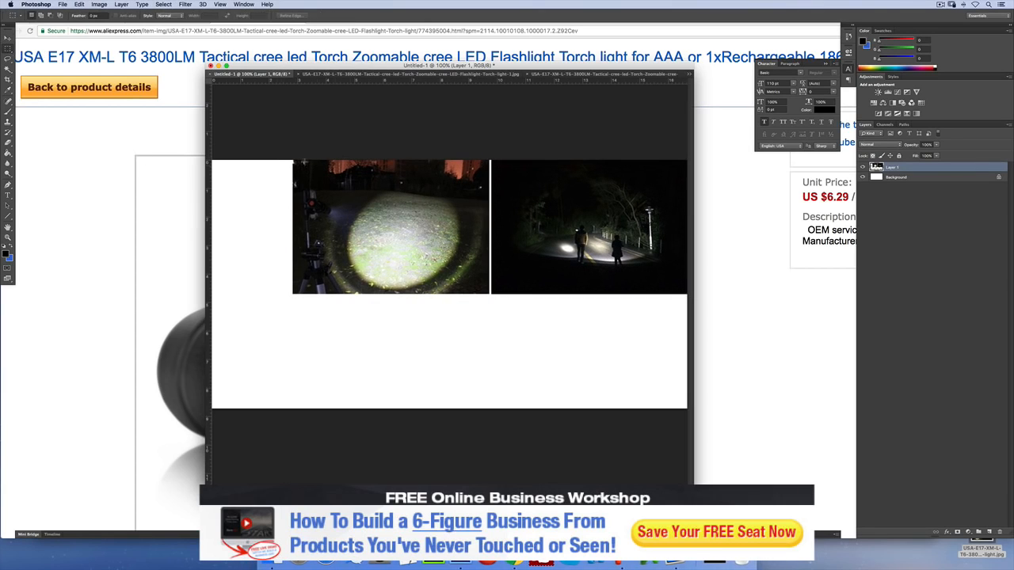
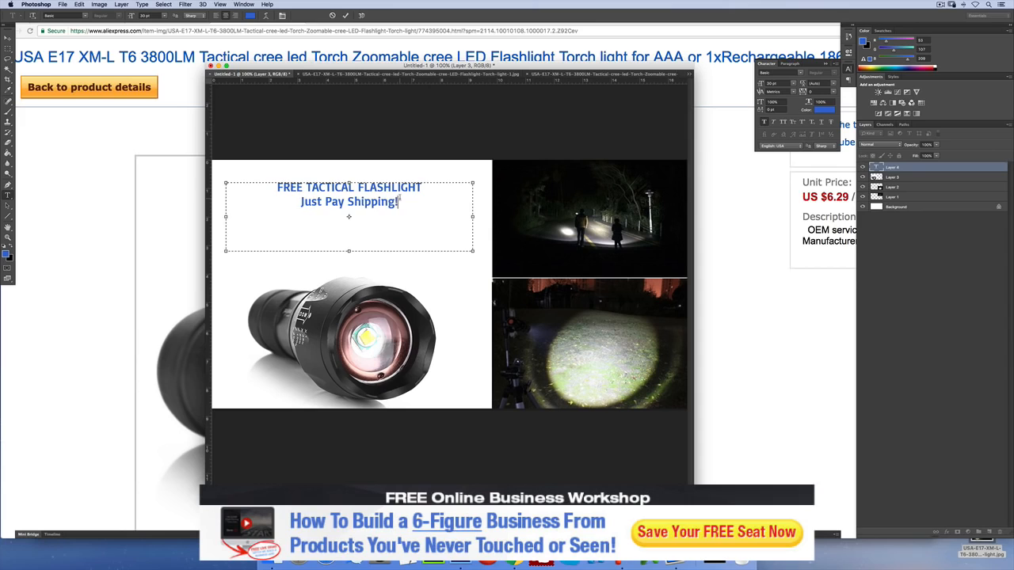
Widen the headline's text box and set all of its text to 50 pt
key(super+a)
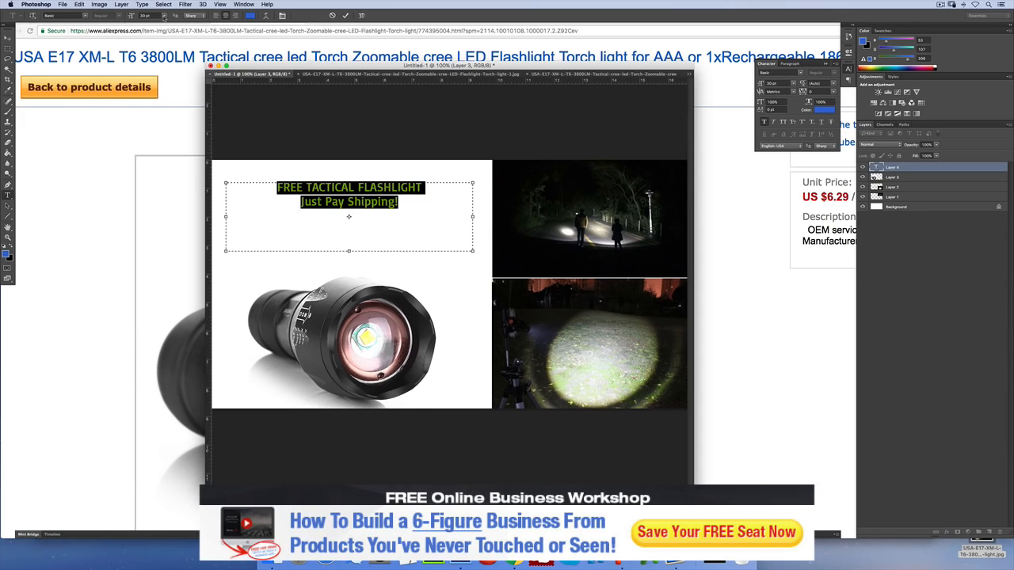
click(164, 16)
click(154, 86)
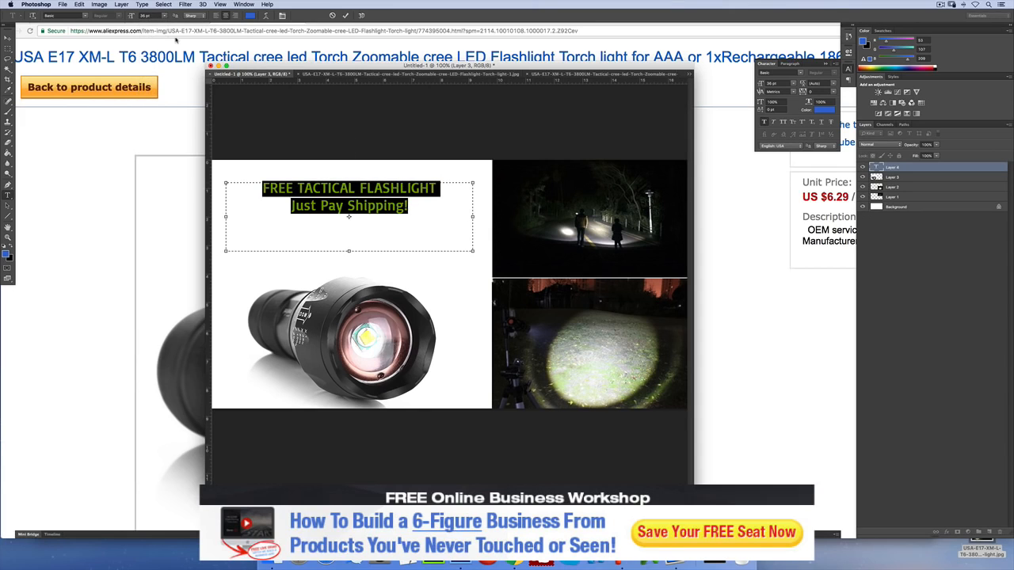
click(163, 15)
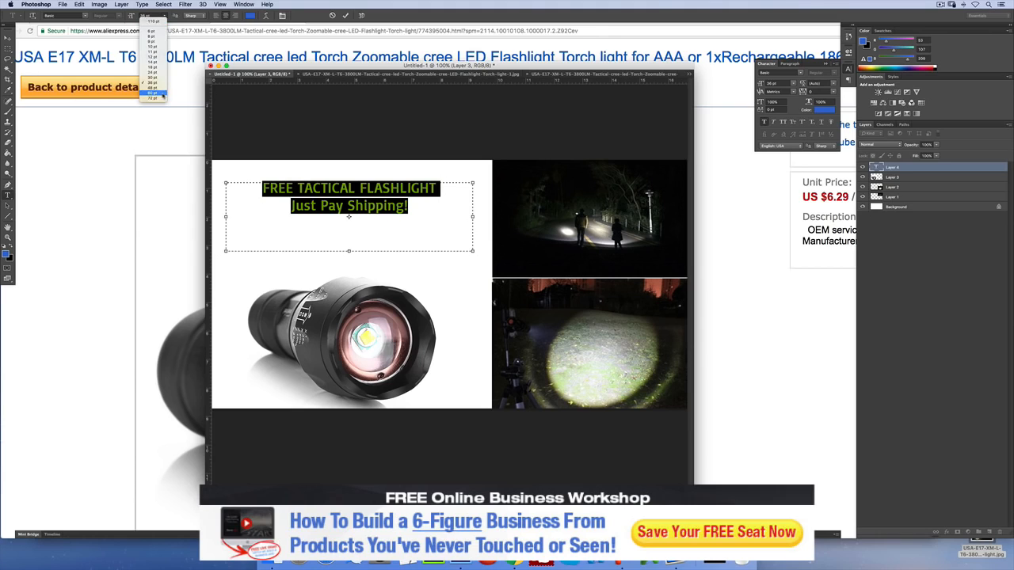
click(162, 95)
drag(471, 251, 517, 266)
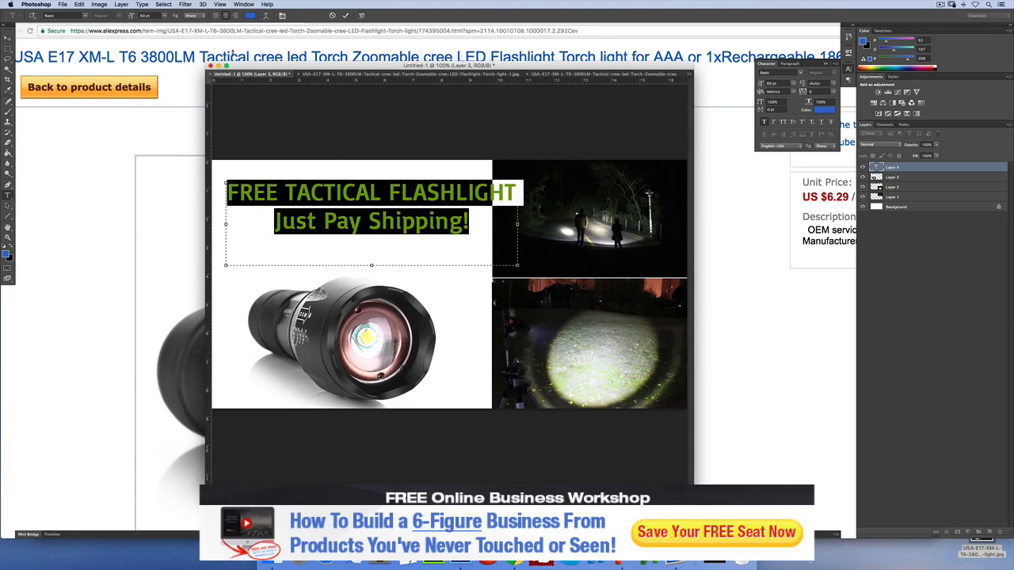
click(143, 15)
text(50)
key(Return)
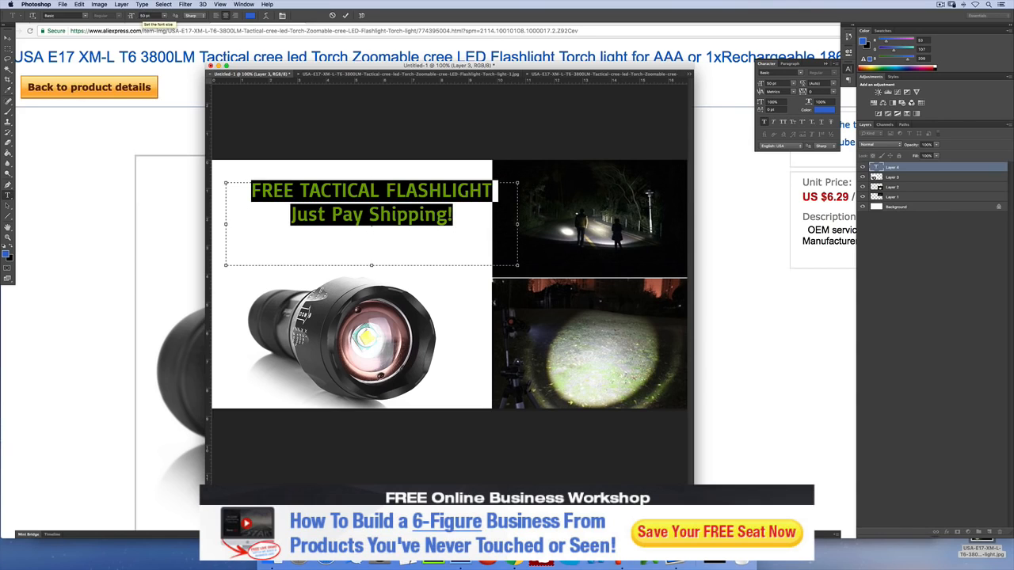
Move the headline lower into the white area and nudge it left to centre it above the flashlight
click(8, 37)
drag(373, 231, 367, 243)
key(Left)
key(Left)
key(Left)
key(Left)
key(Left)
key(Left)
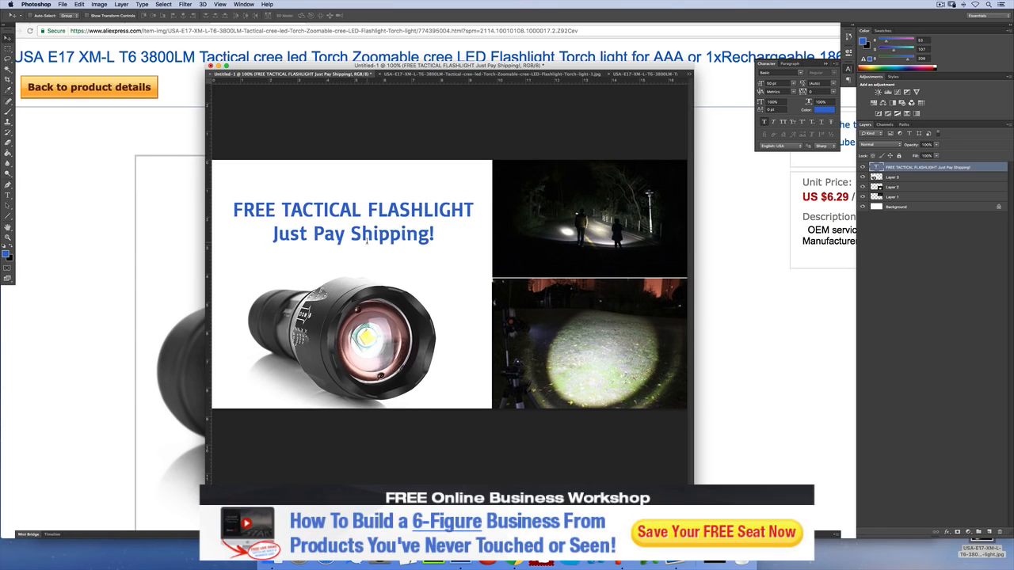
Try replacing the whole headline with the wording "This Tactical Flash"
double_click(372, 234)
key(super+a)
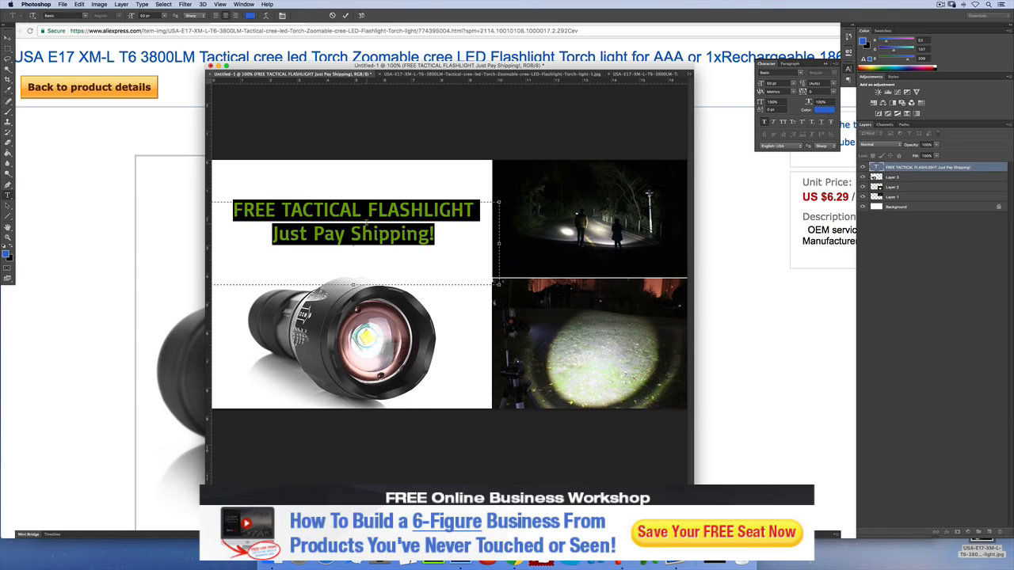
text(Th)
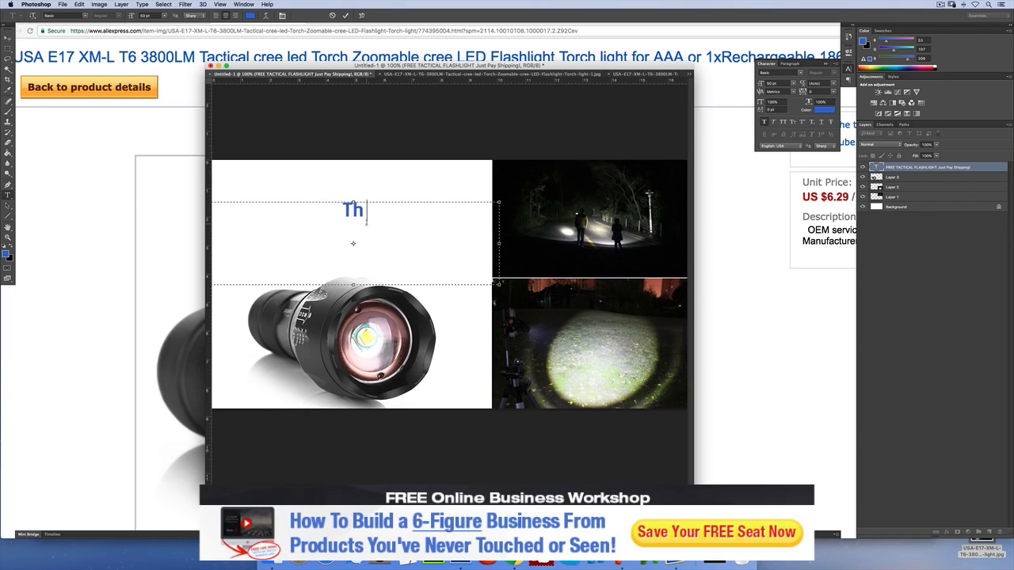
text(is Flash)
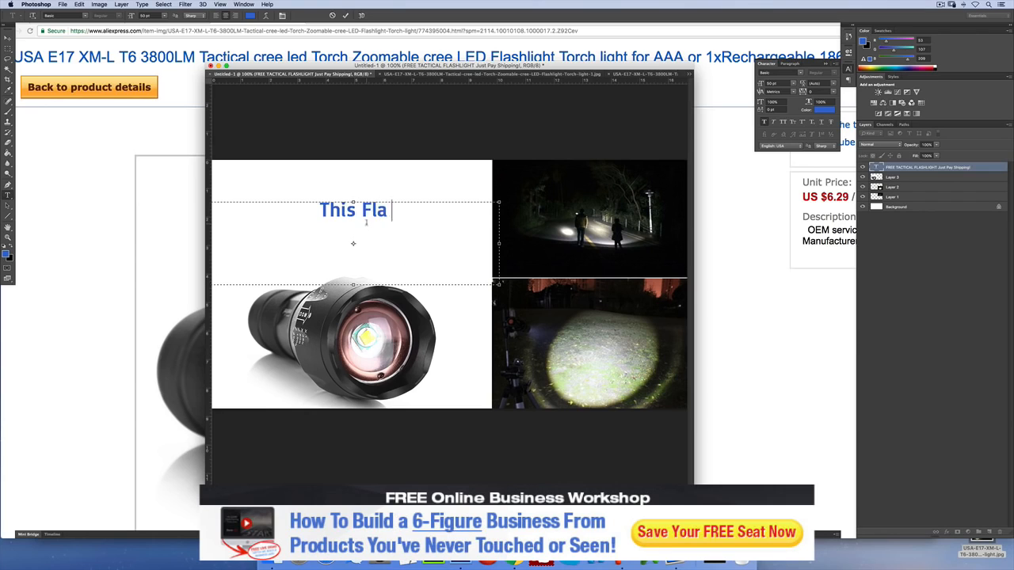
key(BackSpace)
key(BackSpace)
key(BackSpace)
key(BackSpace)
key(BackSpace)
text(Tactical Fliash)
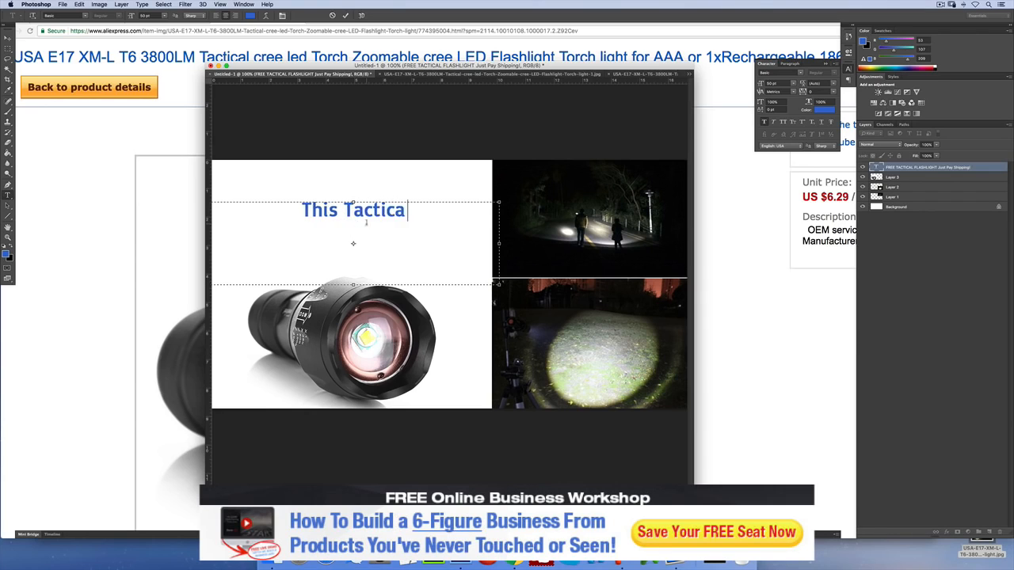
key(BackSpace)
key(BackSpace)
key(BackSpace)
key(BackSpace)
text(ash)
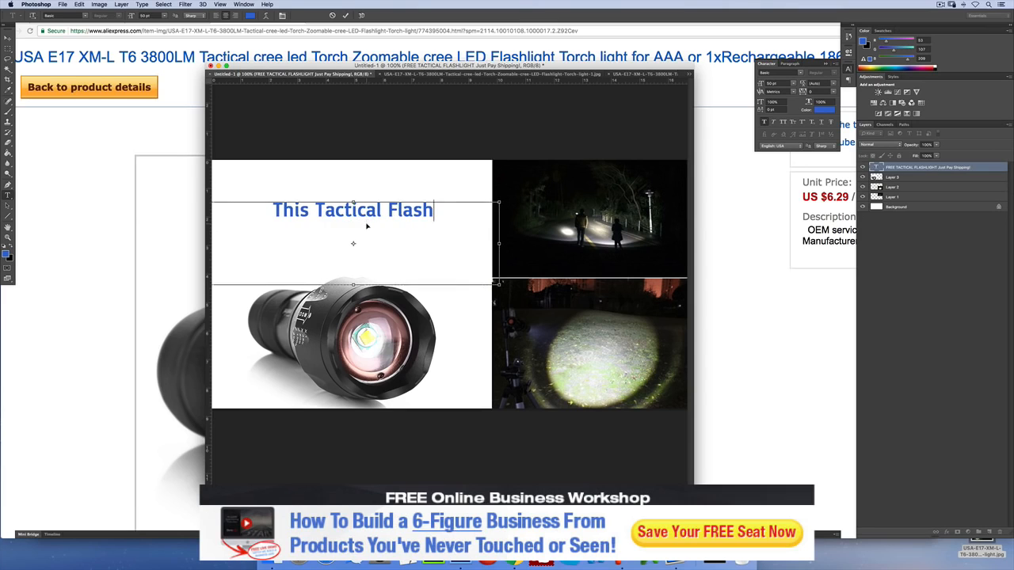
Try replacing the whole headline with the wording "Get" and discard the text edit
key(ctrl+a)
text(Get)
key(ctrl+a)
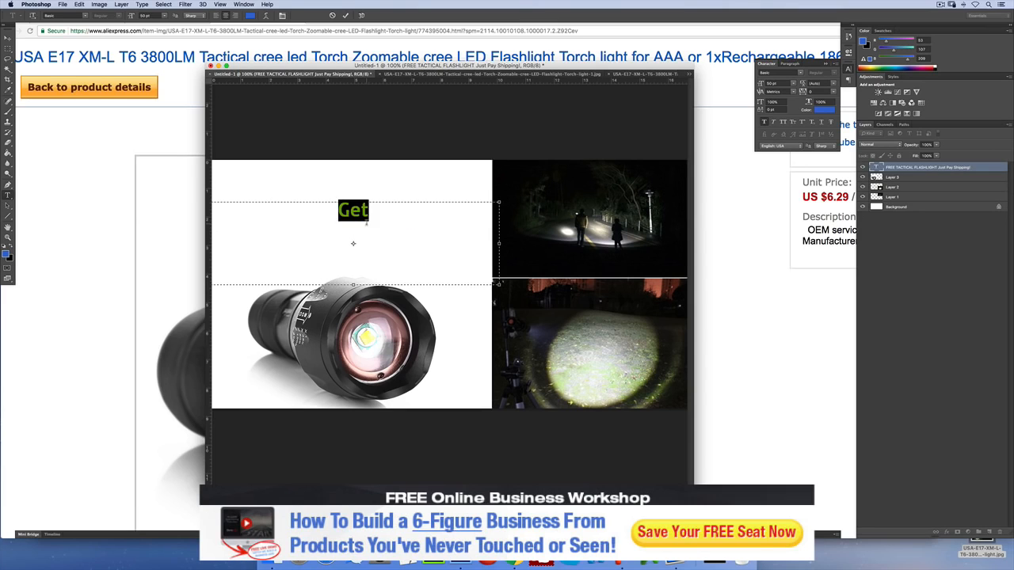
key(Escape)
On the Background layer, draw a rectangular selection around the headline from the canvas's left edge to slightly inside the night photos
key(m)
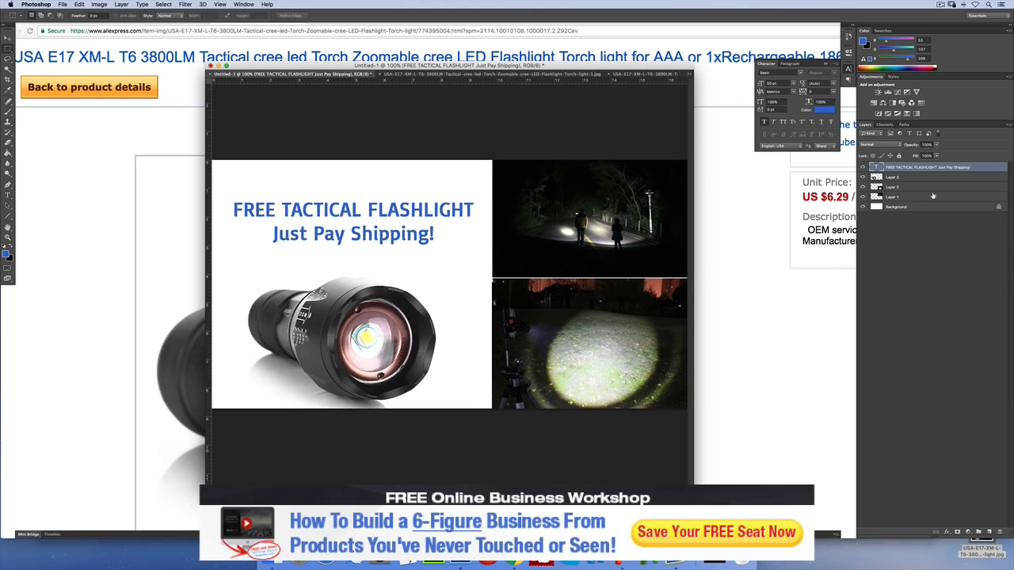
click(913, 207)
mouse_move(527, 194)
mouse_down()
mouse_move(188, 247)
mouse_move(199, 260)
mouse_up()
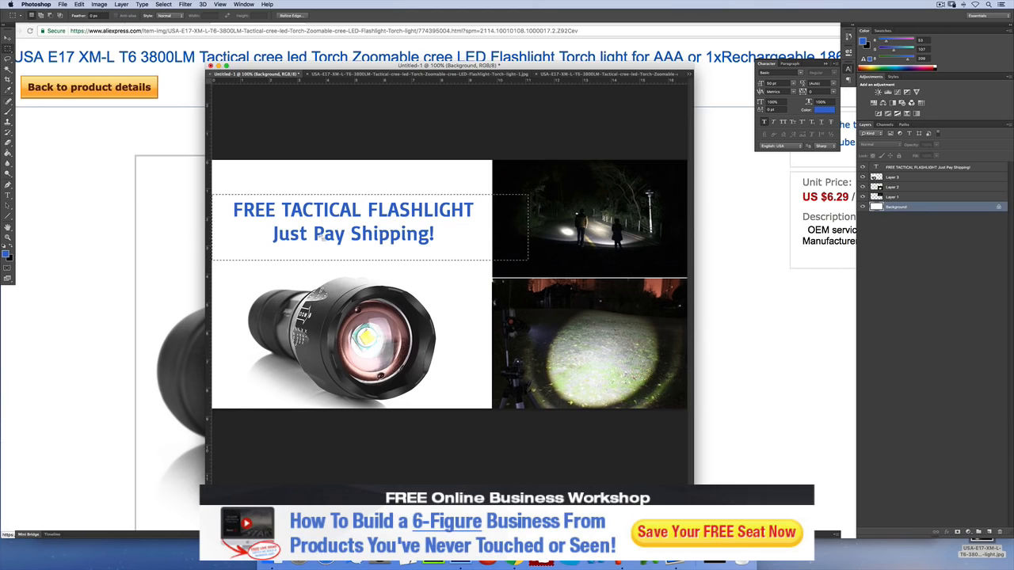
Try filling the selected band on the Background layer with blue, and undo the fill
key(g)
click(226, 230)
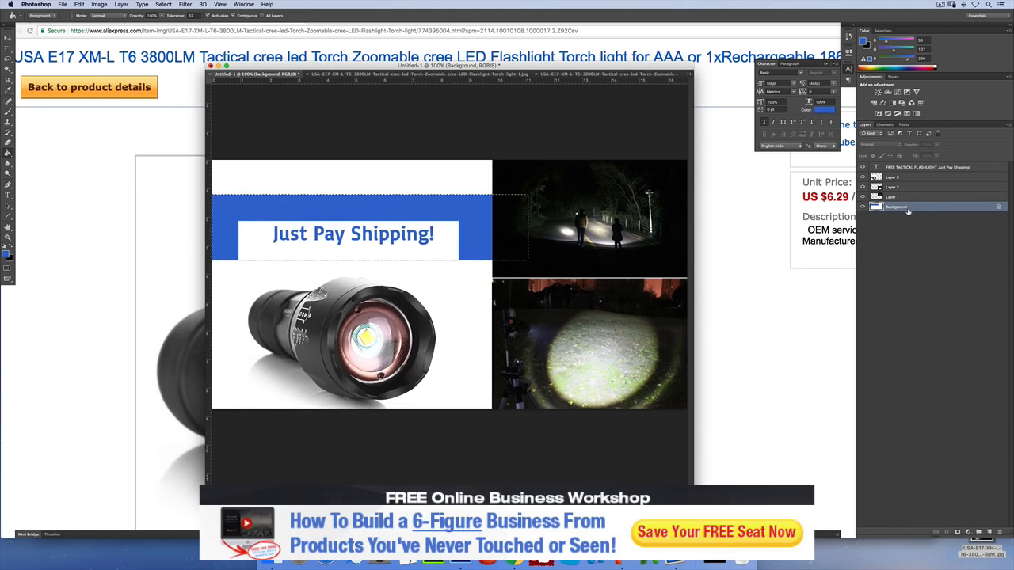
click(919, 169)
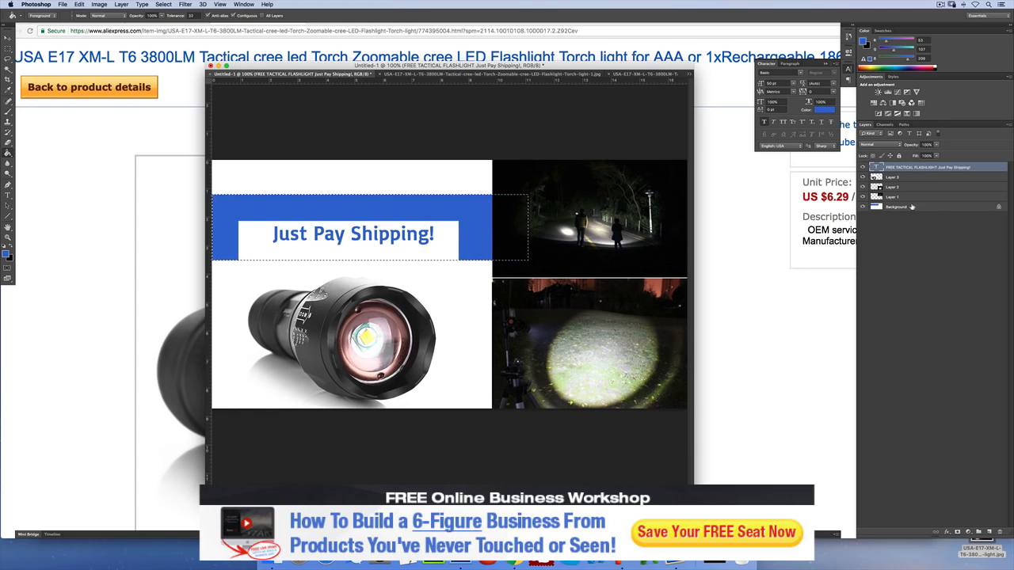
click(911, 205)
click(912, 170)
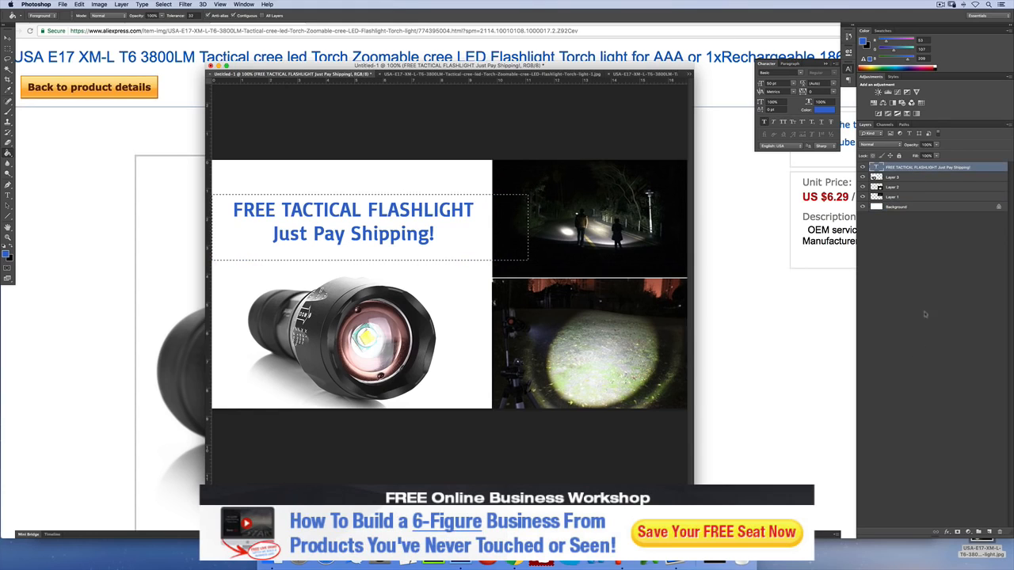
Add a new layer directly beneath the headline and fill the selected band on it with blue
click(906, 181)
key(super+j)
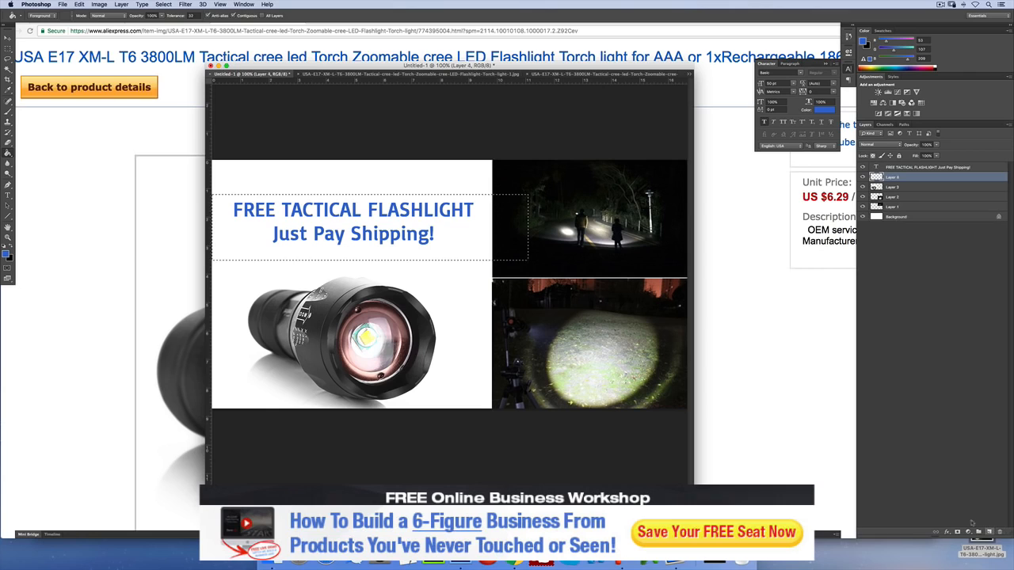
Recolour all of the headline text to white
key(t)
click(395, 224)
key(super+a)
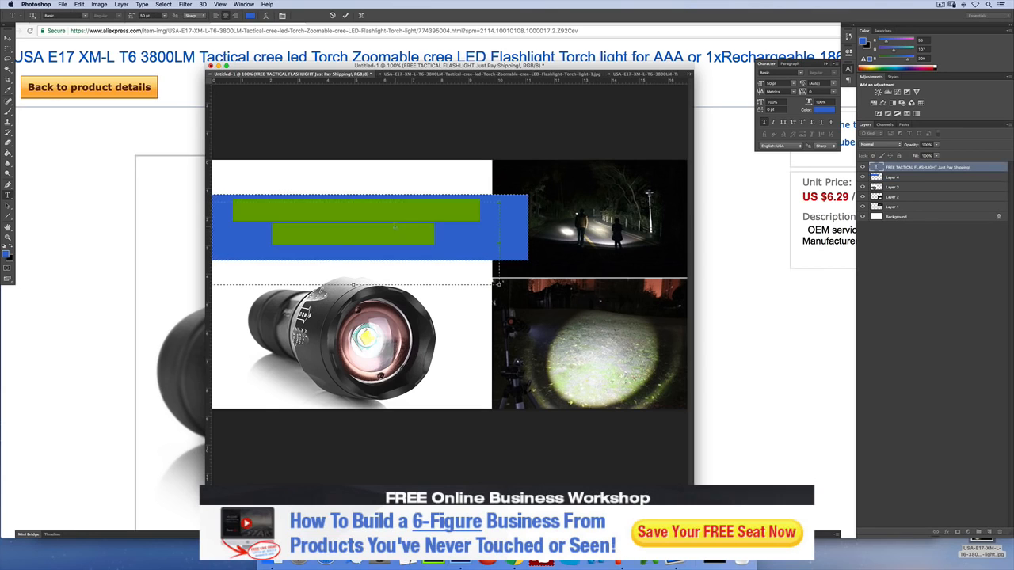
click(251, 17)
click(536, 395)
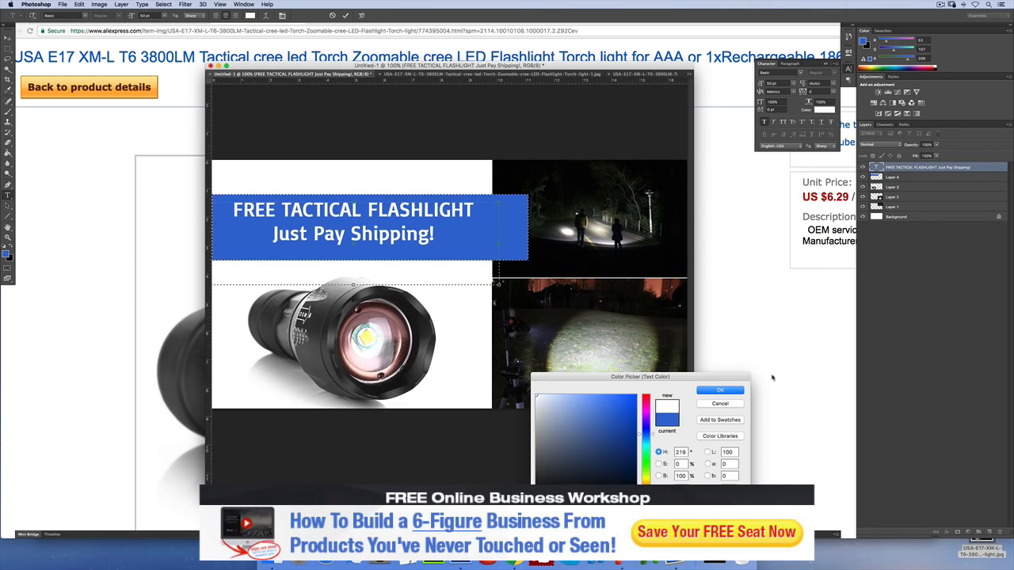
click(720, 391)
click(8, 47)
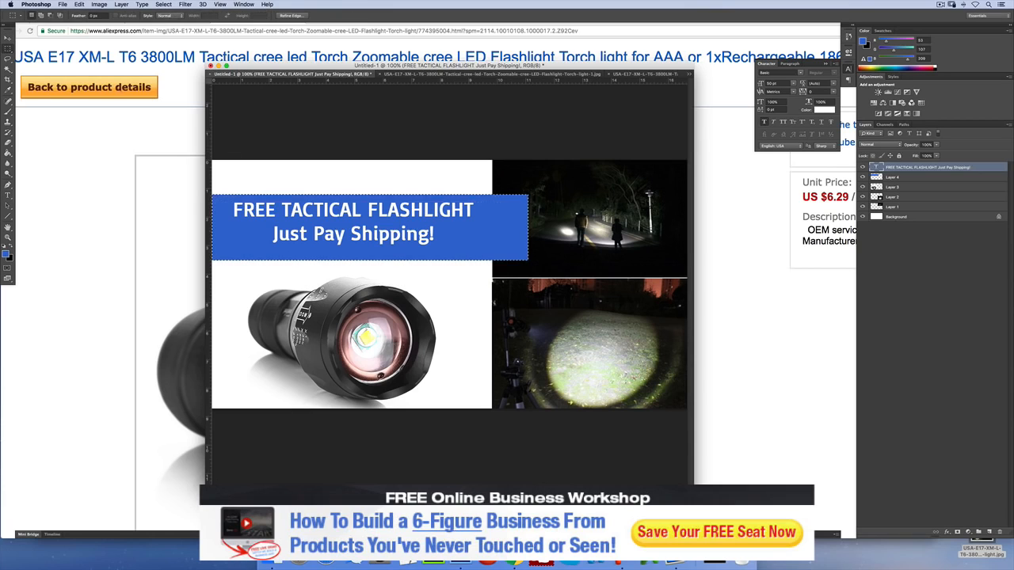
Narrow the blue band with Free Transform so its right edge ends near the night photos' left edge
click(891, 178)
key(super+t)
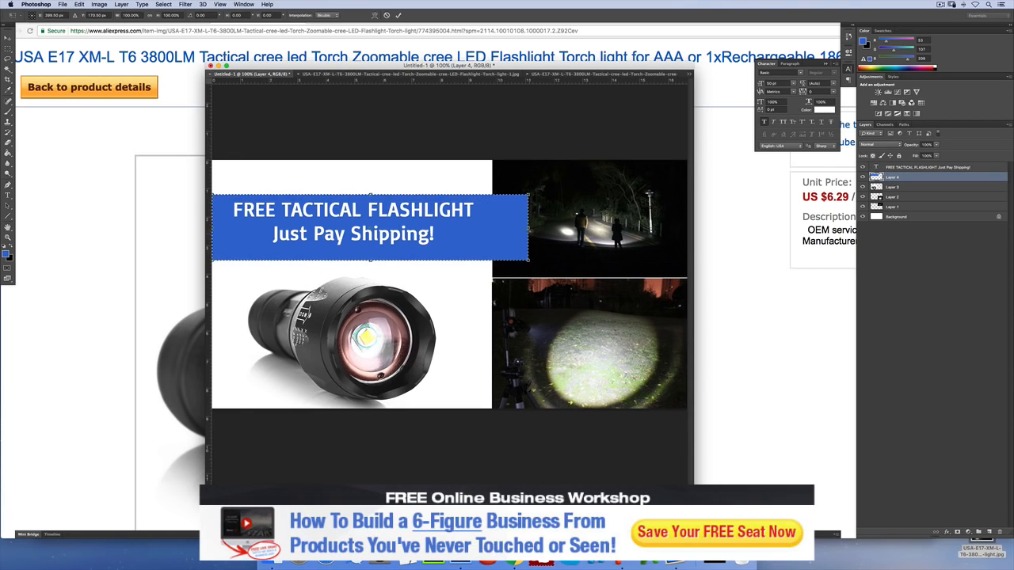
drag(494, 228, 496, 232)
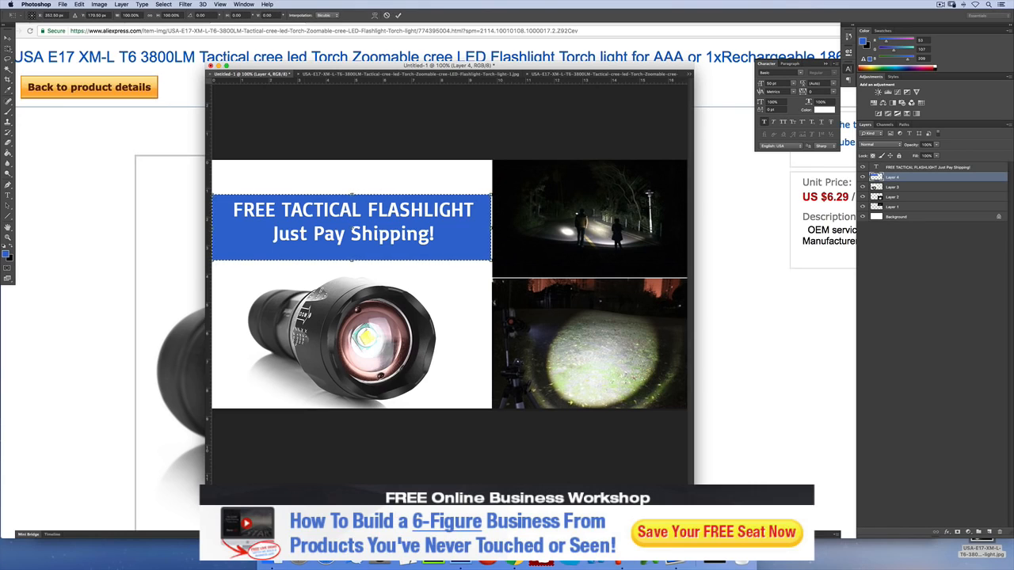
drag(497, 233, 491, 218)
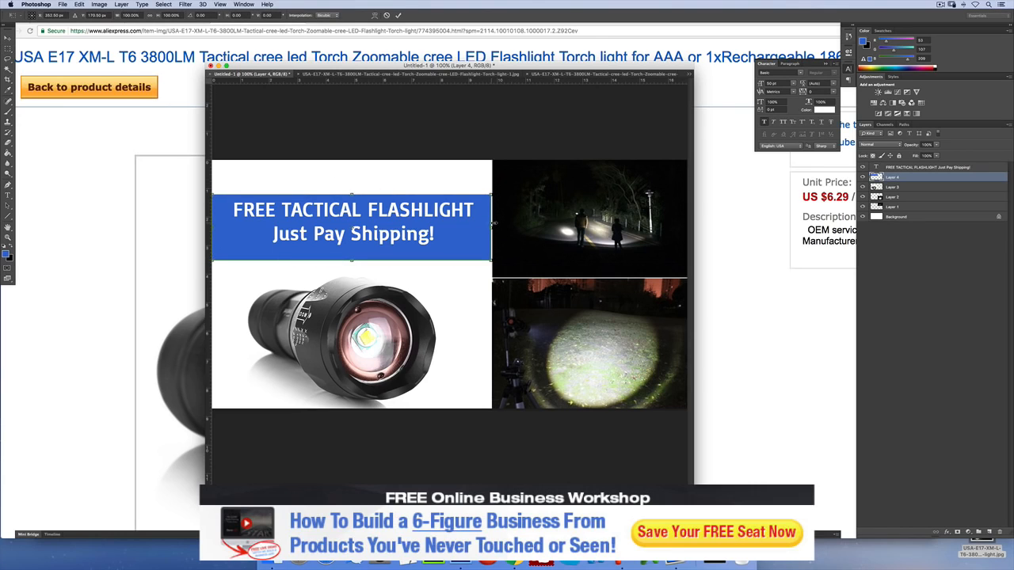
key(Return)
Stretch the blue band's right edge slightly to close the gap to the night photos
key(z)
click(548, 235)
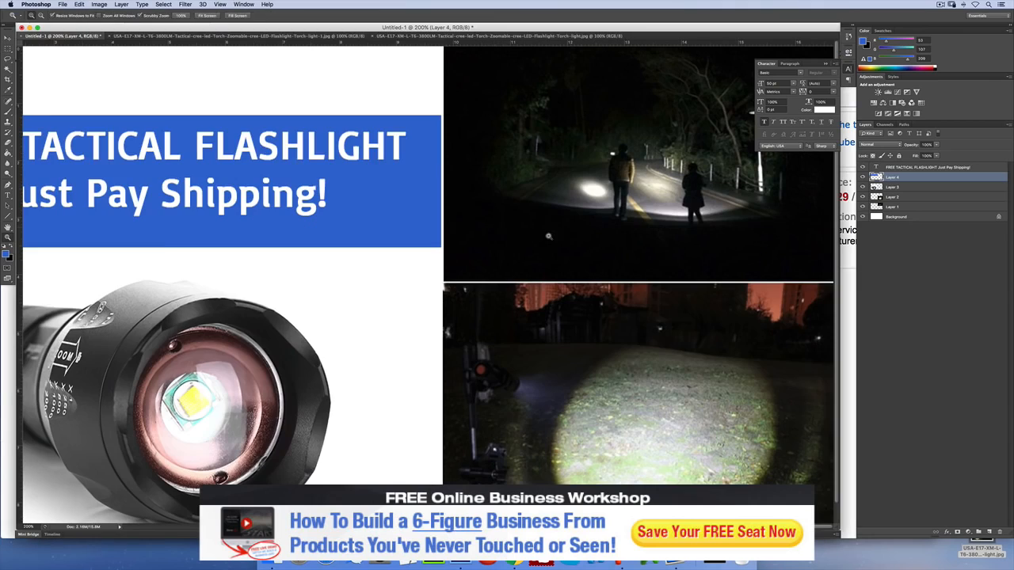
key(ctrl+t)
drag(441, 182, 444, 182)
key(Return)
key(z)
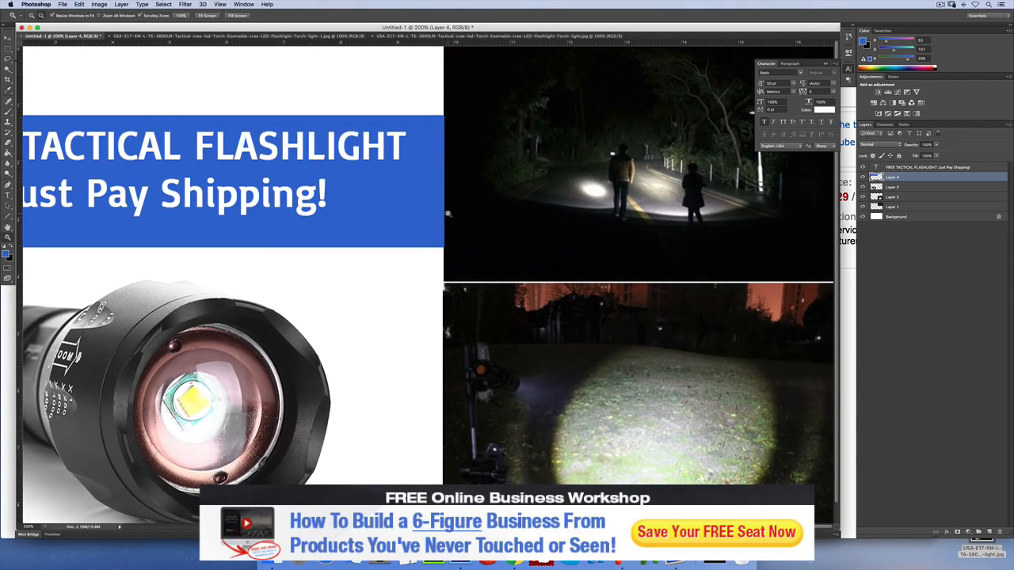
Nudge the headline text down until it sits vertically centred in the blue band
alt+click(444, 215)
alt+click(374, 214)
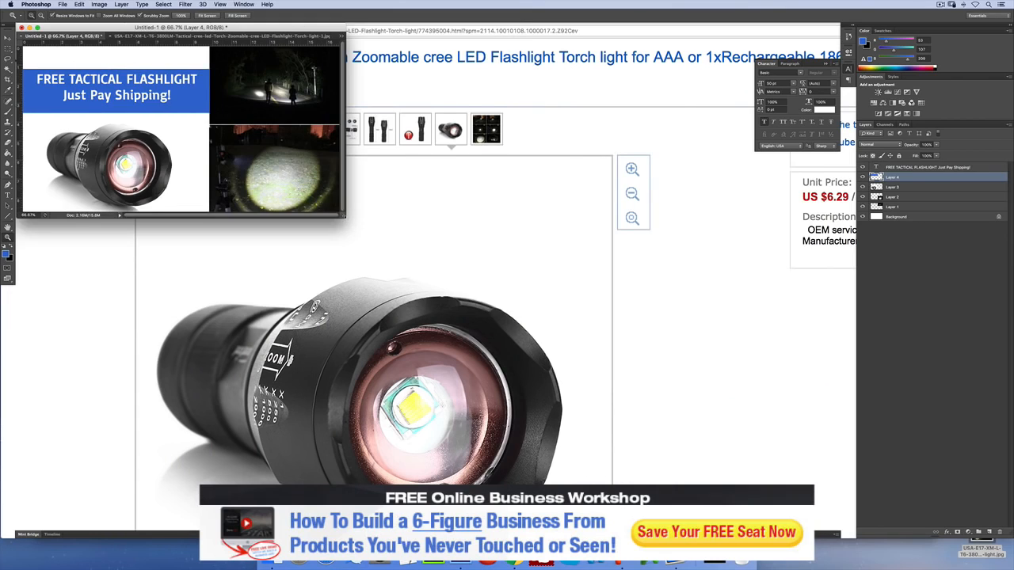
drag(345, 216, 668, 352)
key(t)
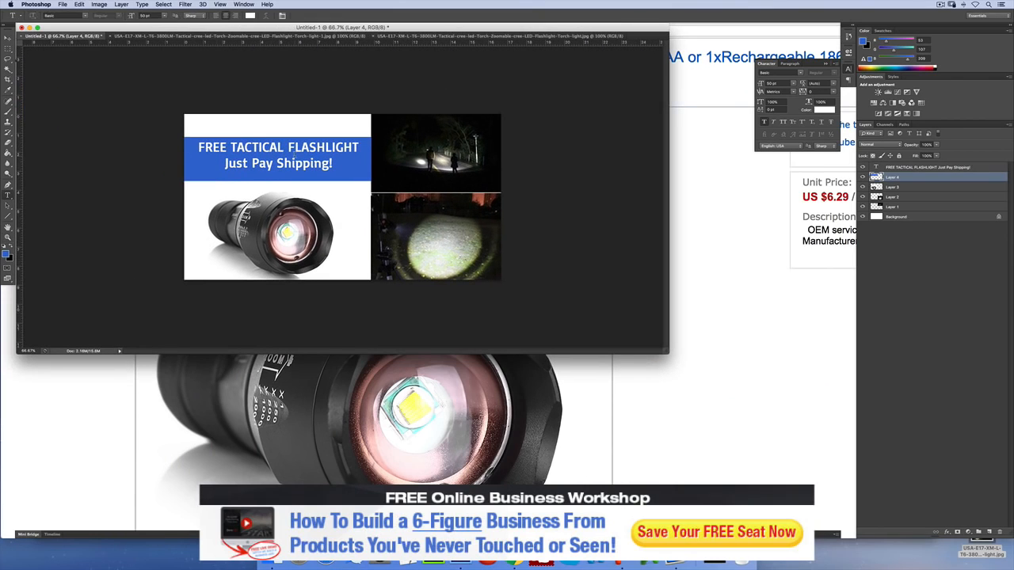
click(292, 151)
click(8, 38)
key(Down)
key(Down)
key(Down)
key(Down)
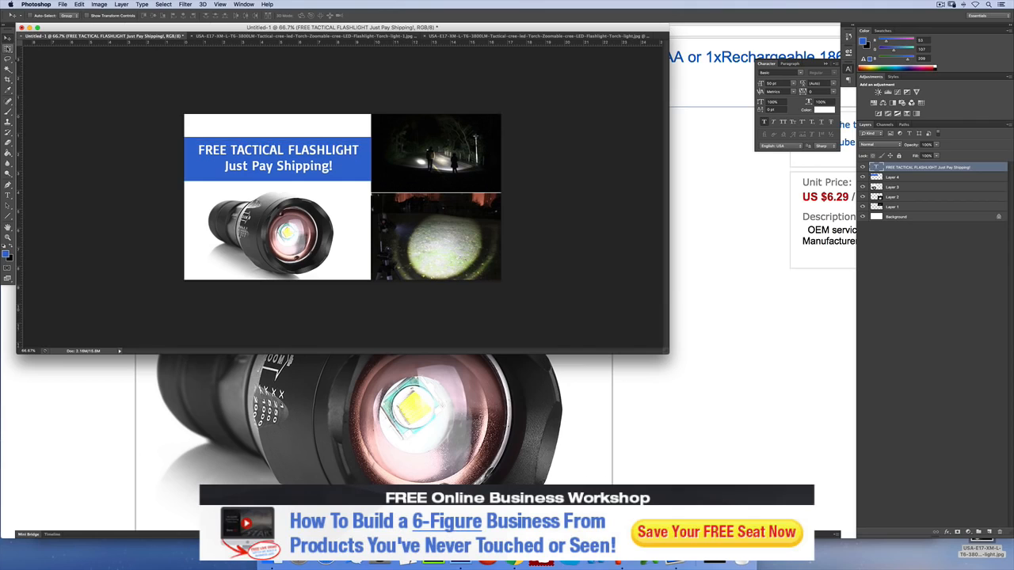
key(Down)
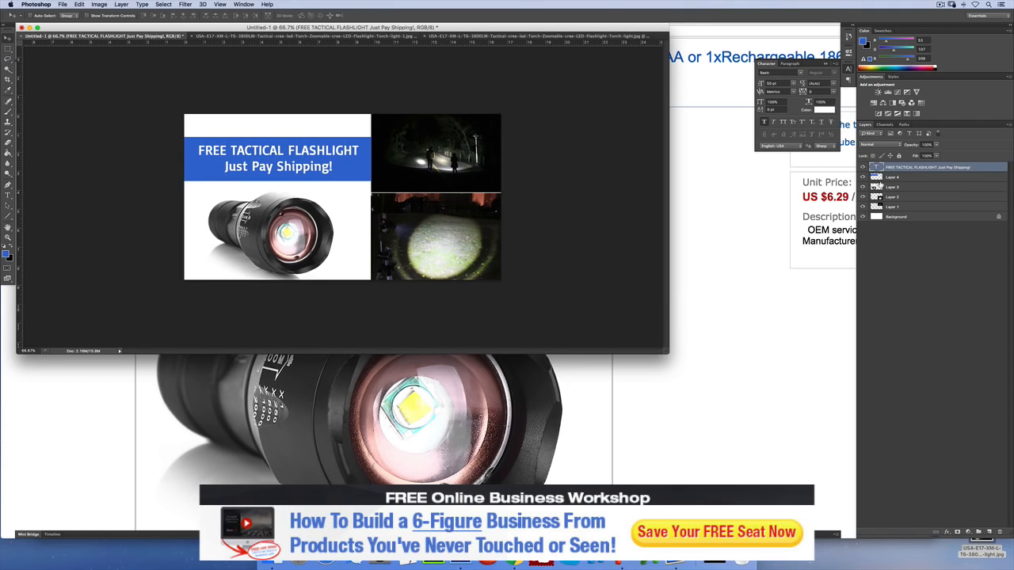
Set the foreground colour to pure red and fill the headline band with it
click(913, 177)
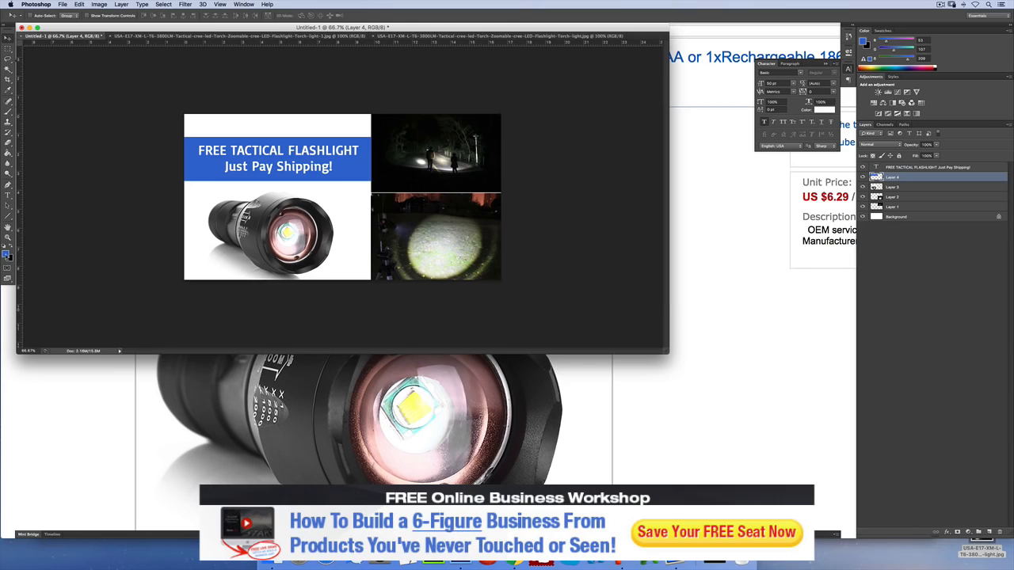
click(6, 253)
drag(638, 422, 645, 395)
click(636, 395)
click(712, 390)
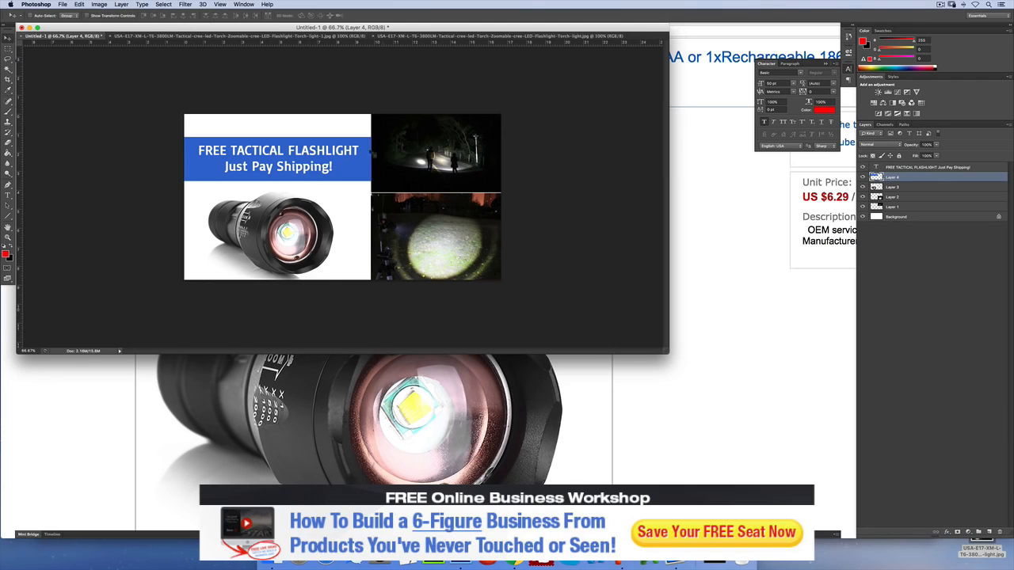
key(g)
click(364, 171)
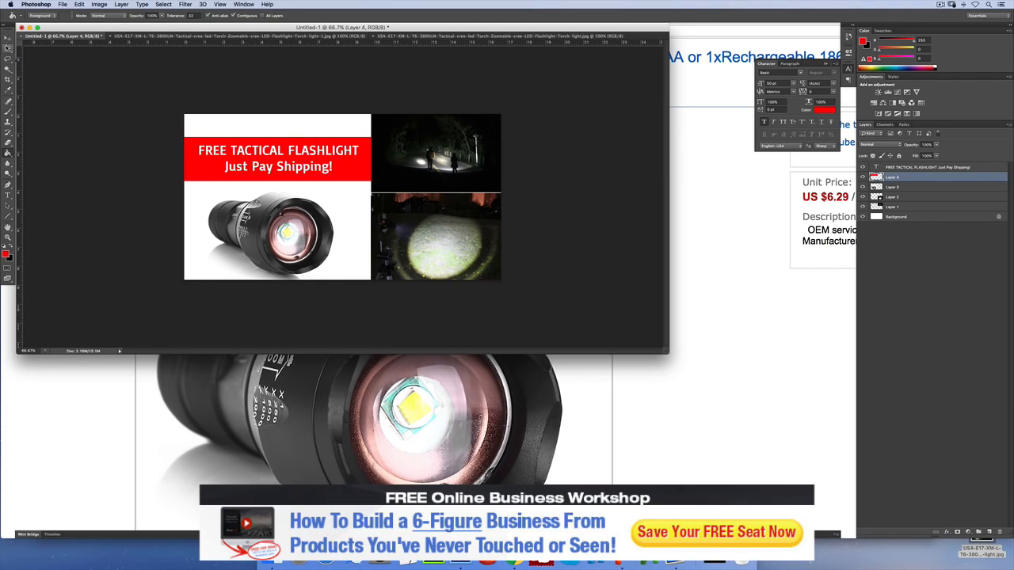
Export the finished ad for the web as a JPEG on the Desktop, with a file name beginning "tactic"
click(7, 48)
key(super+alt+shift+s)
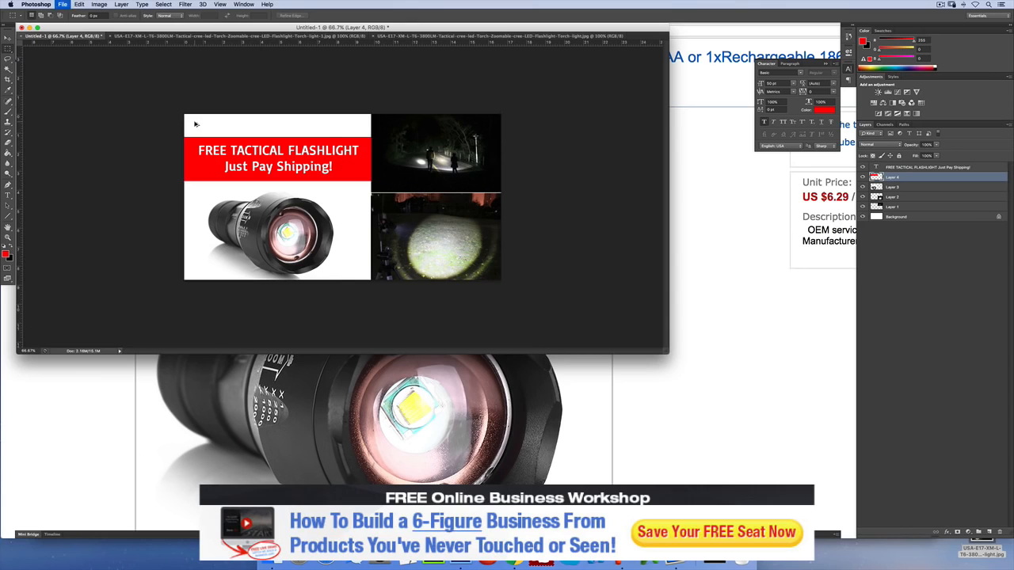
click(569, 365)
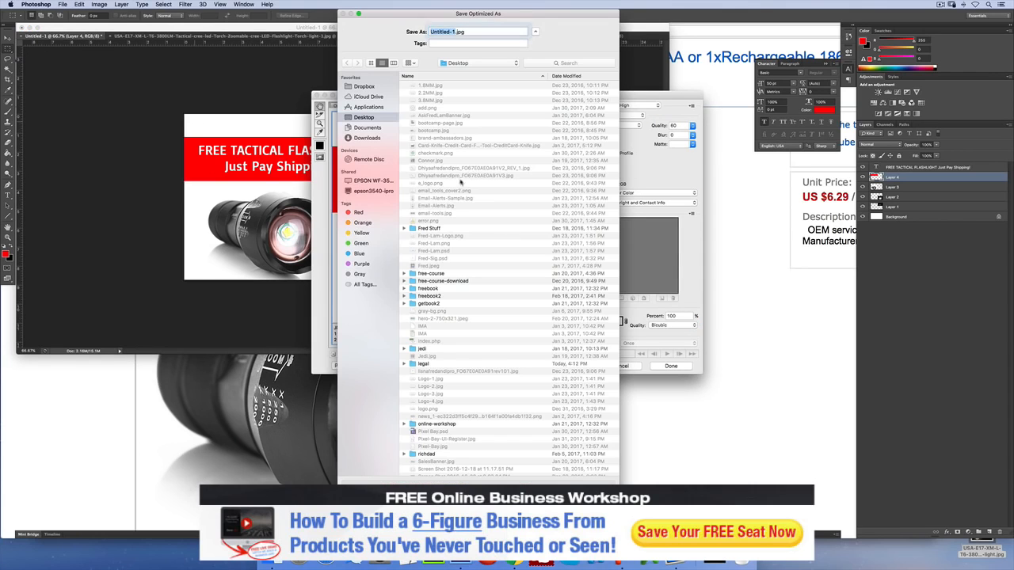
text(f)
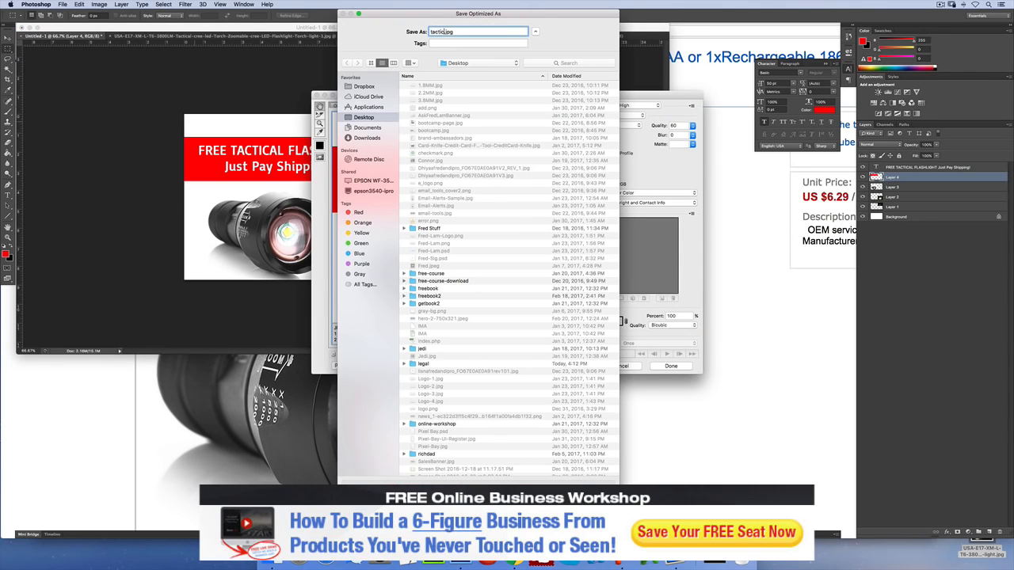
key(Return)
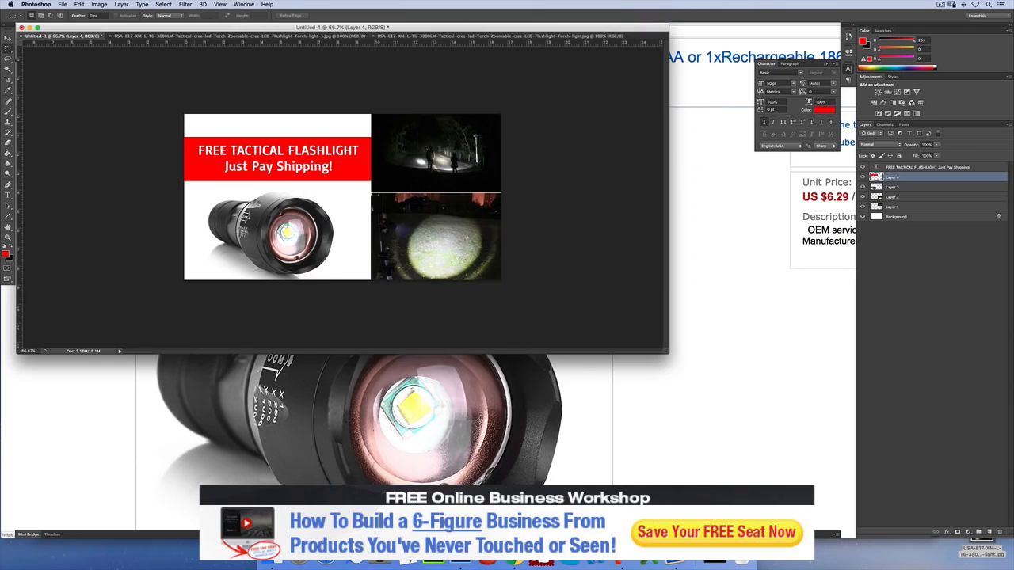
Switch to Ads Manager in Chrome and upload the exported flashlight JPEG from the Desktop as the ad's image
click(592, 447)
click(99, 18)
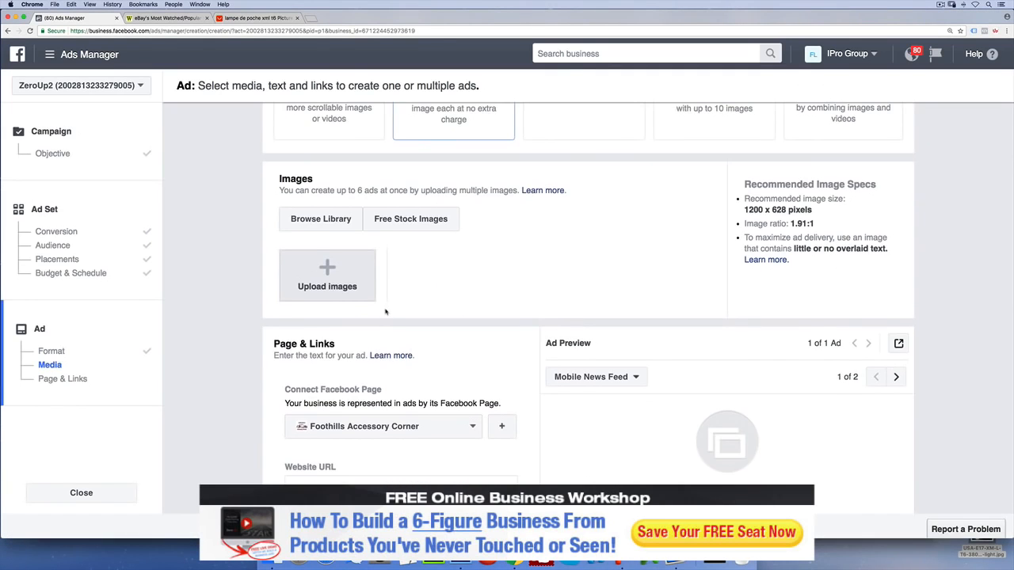
scroll(386, 312, down, 1)
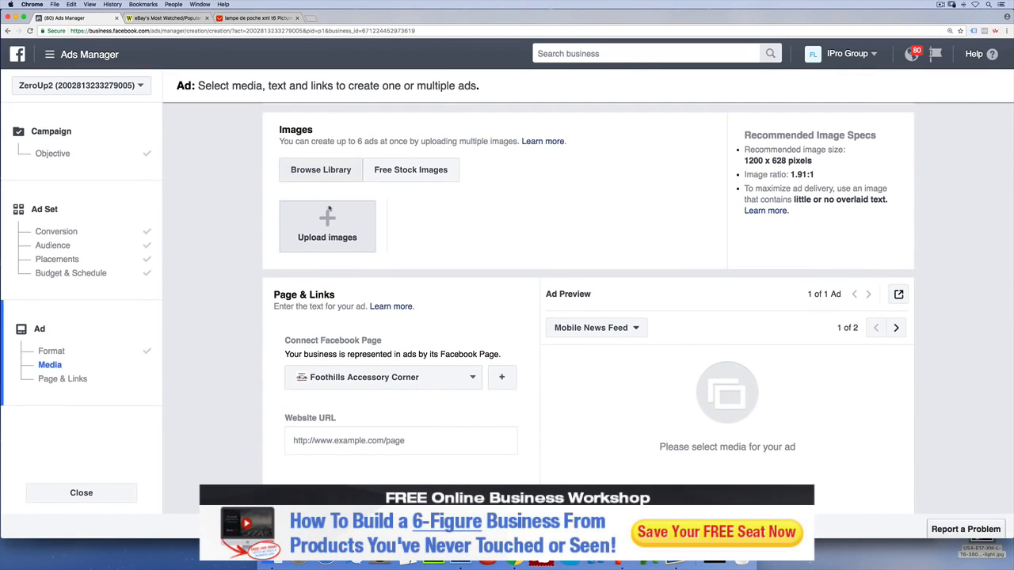
click(329, 210)
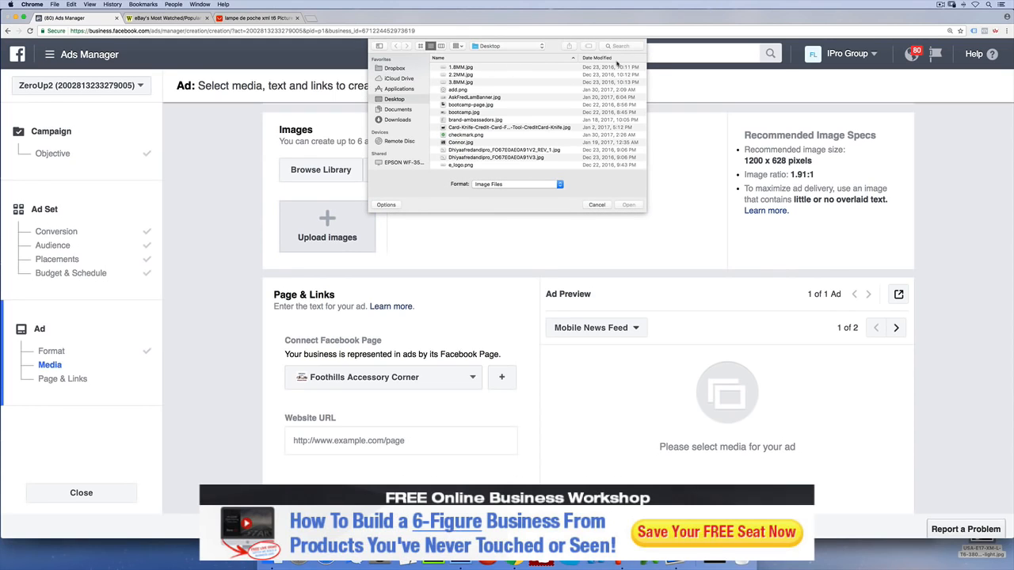
double_click(539, 70)
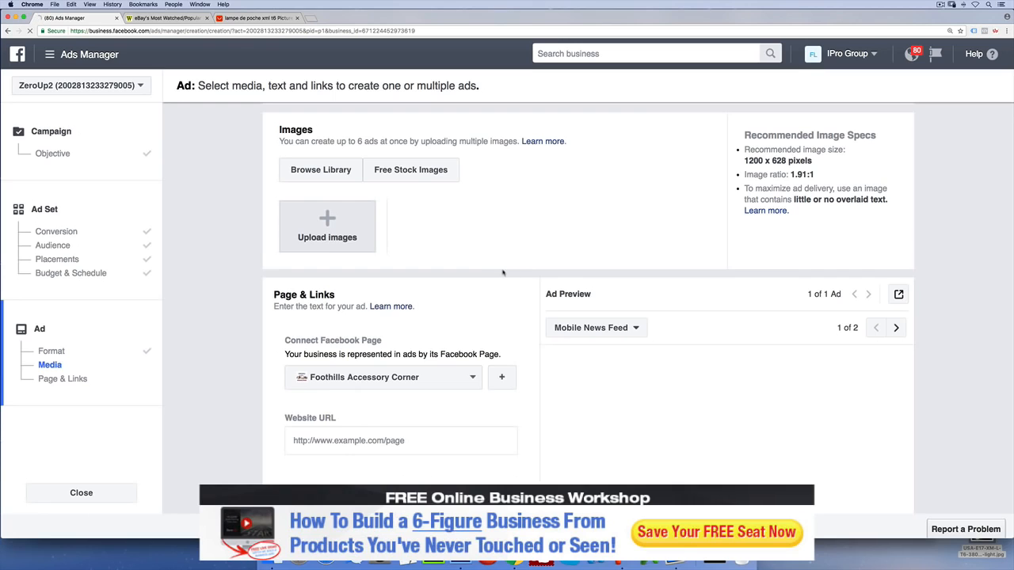
Connect the ad to the Facebook Page that carries the advertiser's own name
scroll(502, 273, down, 2)
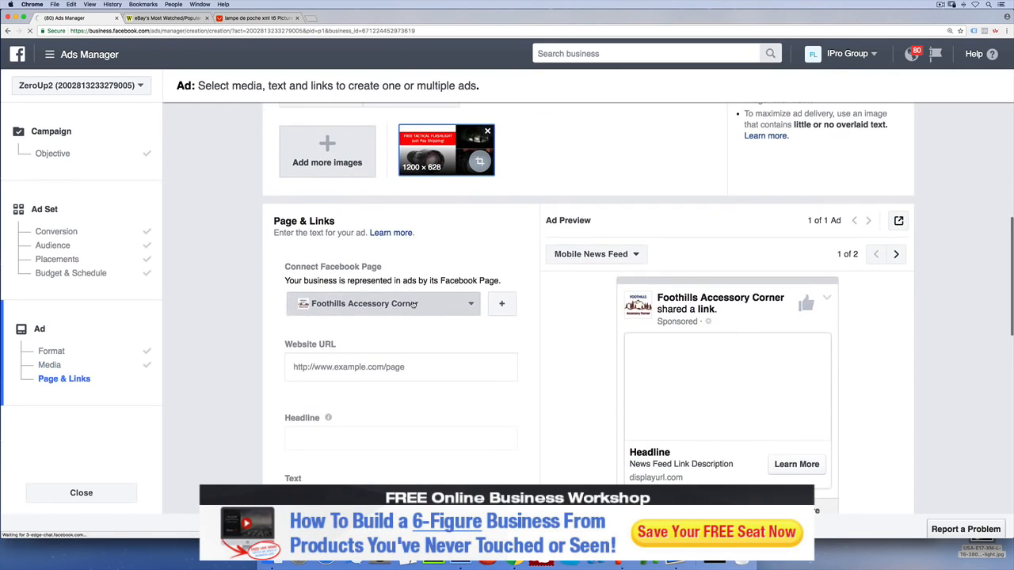
click(396, 304)
scroll(428, 377, down, 10)
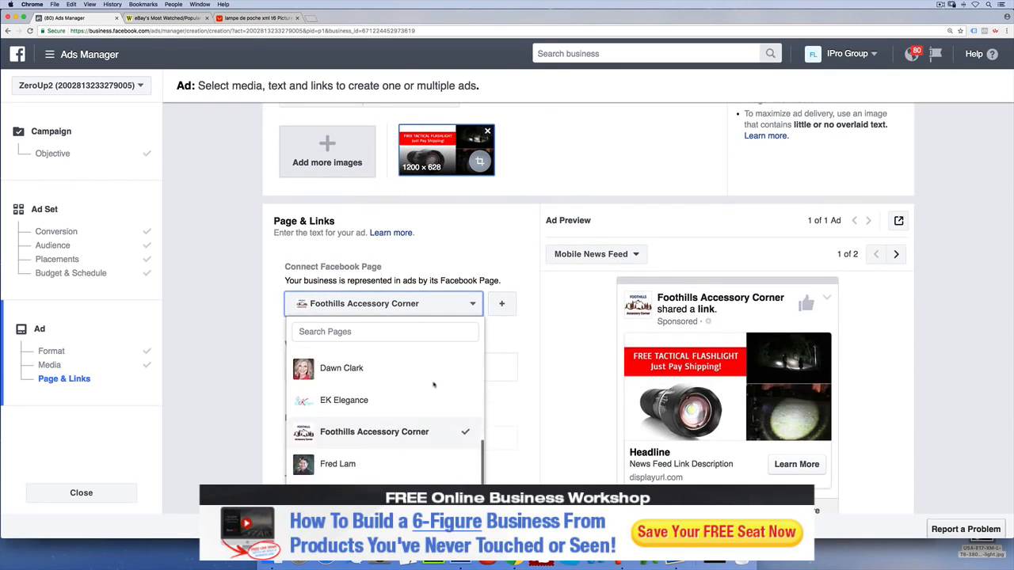
click(378, 373)
scroll(361, 295, down, 2)
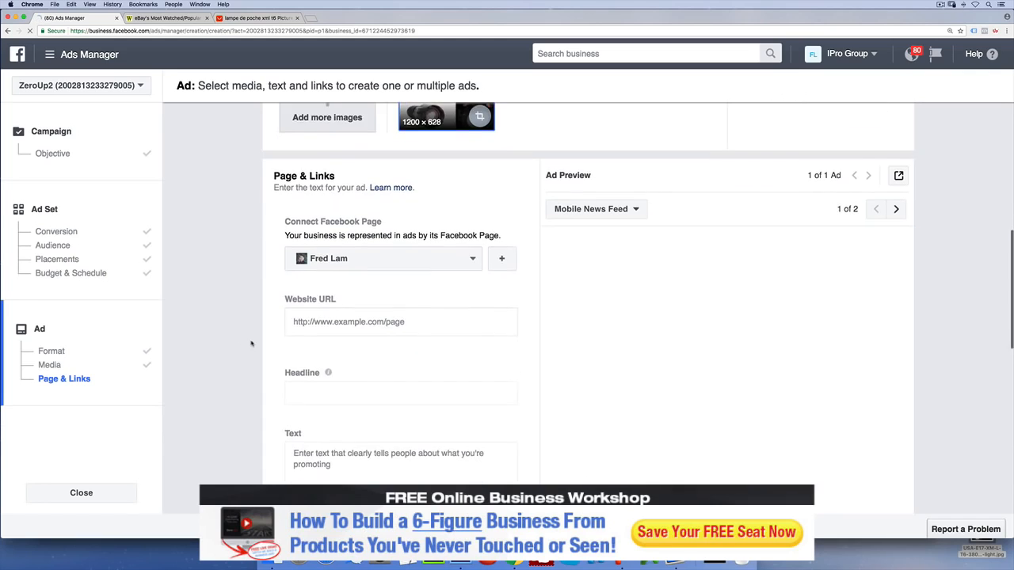
click(361, 296)
text(www.)
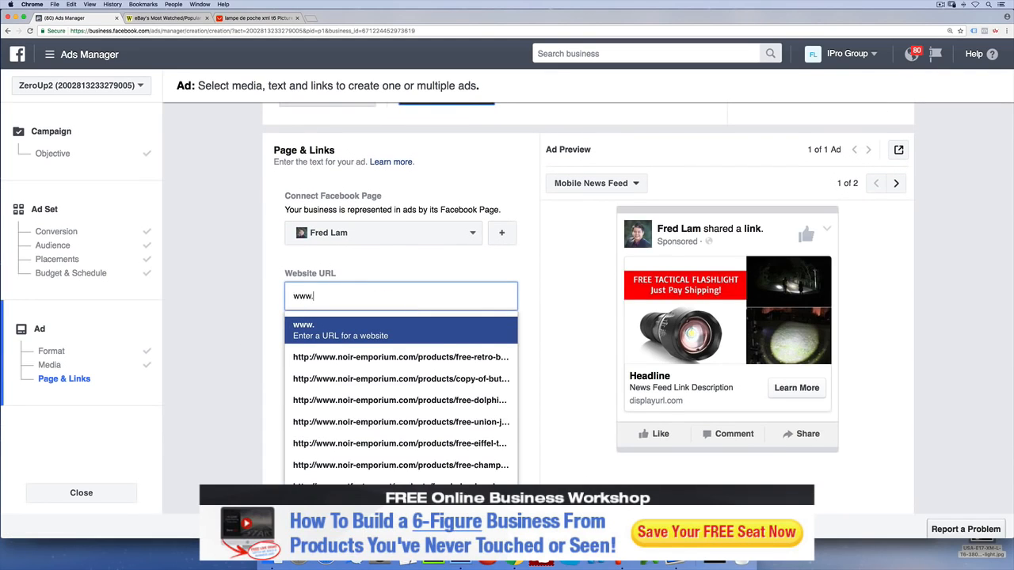
text(iproacademy.com)
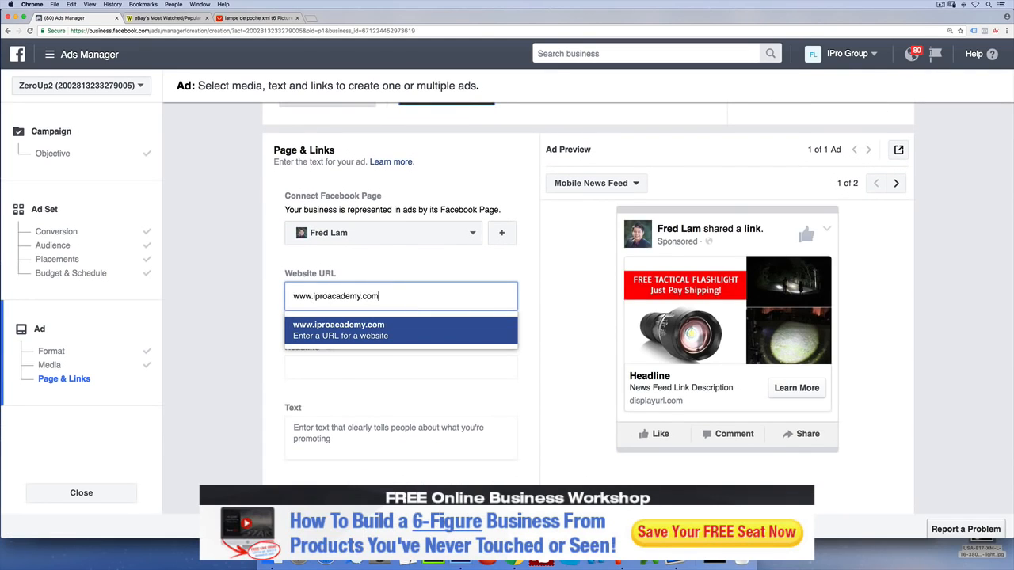
Confirm the website URL and replace the ad's headline with "[Free] Order Yours Now!"
key(Return)
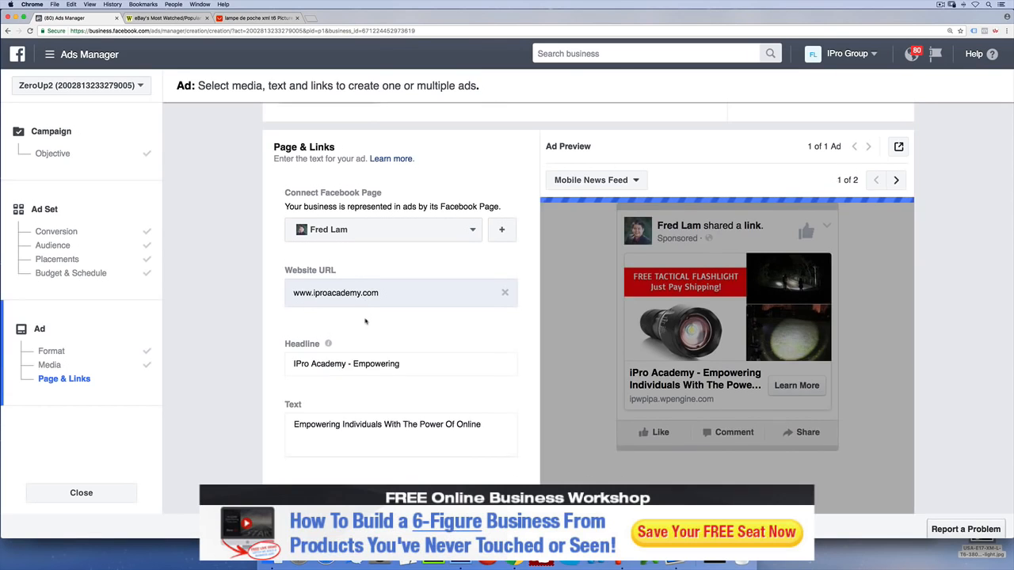
scroll(412, 336, down, 1)
click(412, 336)
key(ctrl+a)
scroll(411, 337, down, 1)
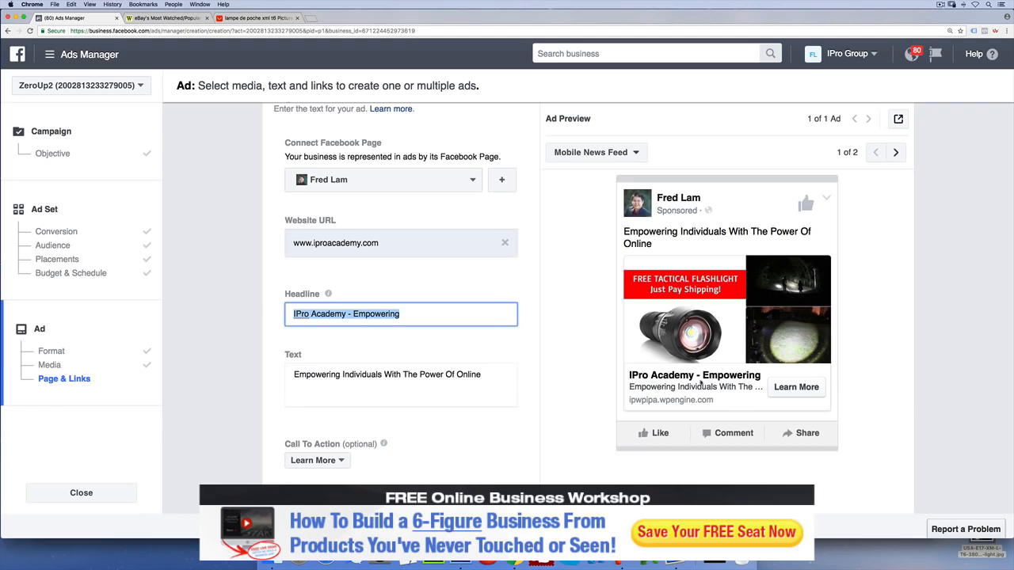
text([Free)
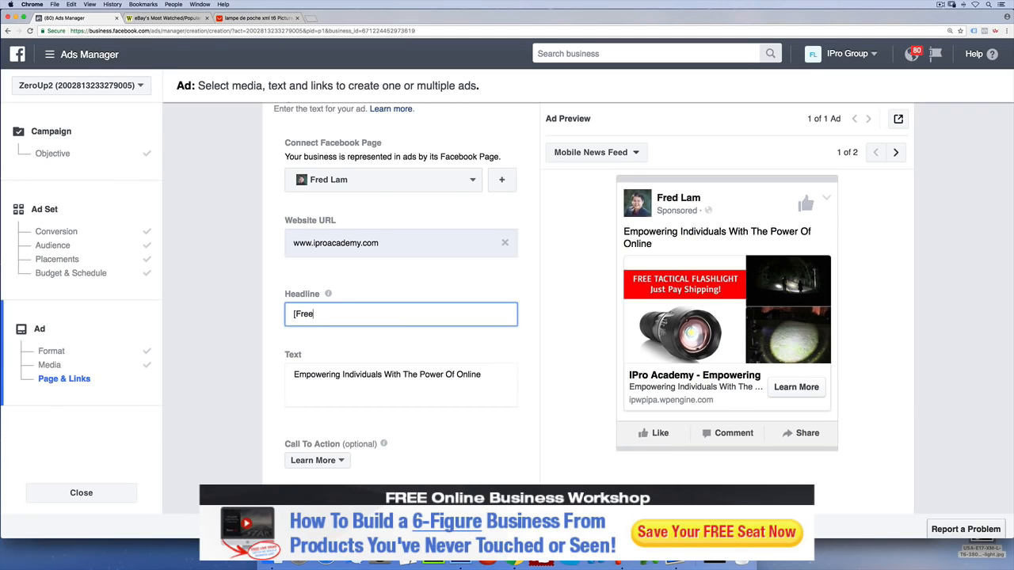
text(] )
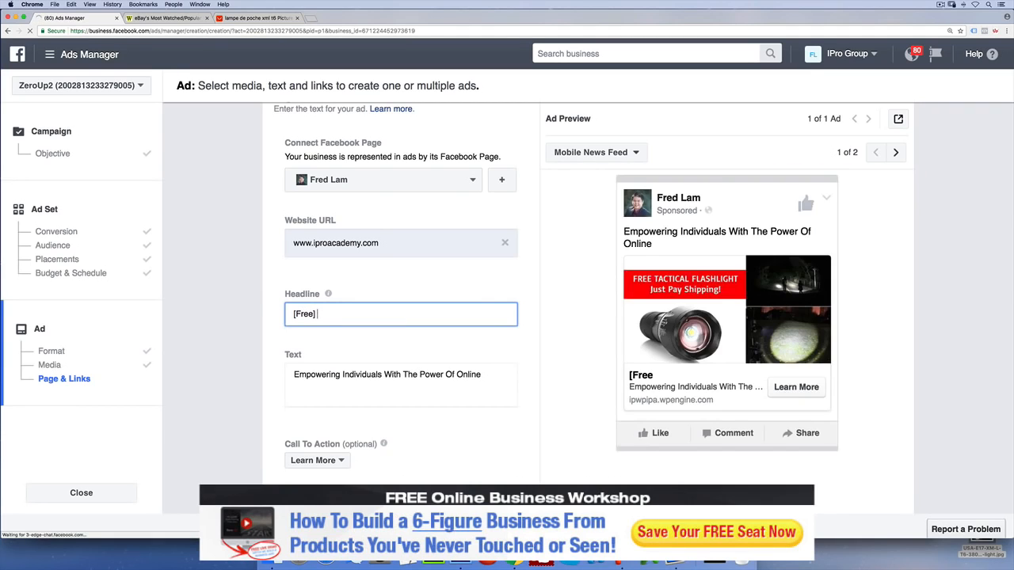
text(Order Yours Now!)
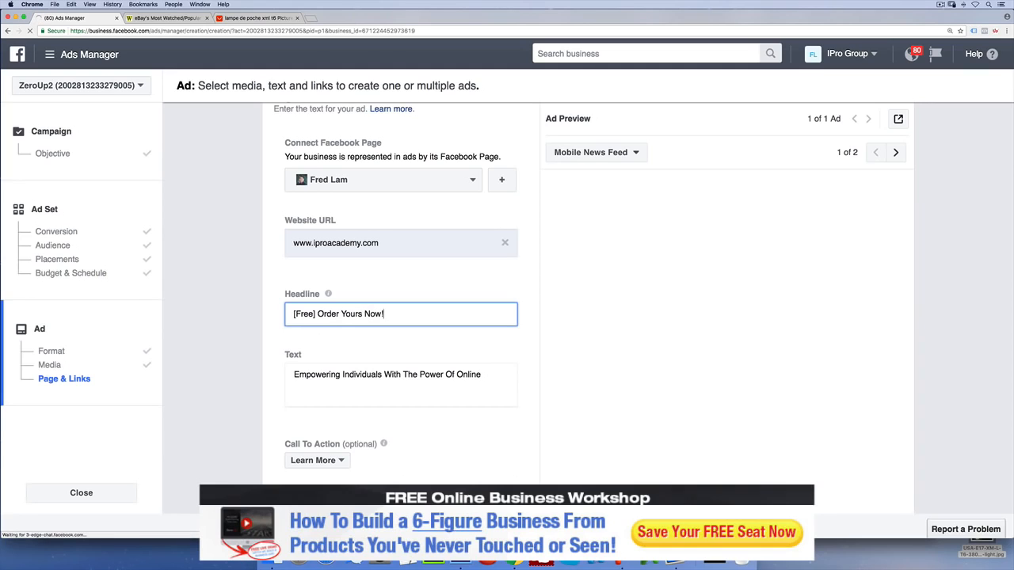
Replace the ad's main text with "This Innovative Tactical Flashlight Is 10x Stronger Than Your Traditional Light. We're Giving"
scroll(434, 396, down, 1)
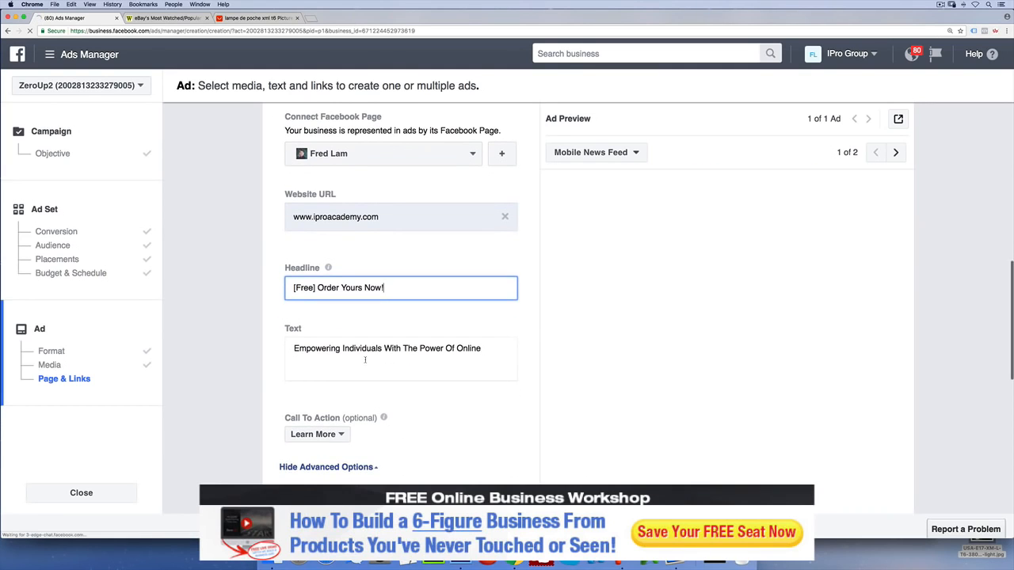
click(365, 359)
key(super+a)
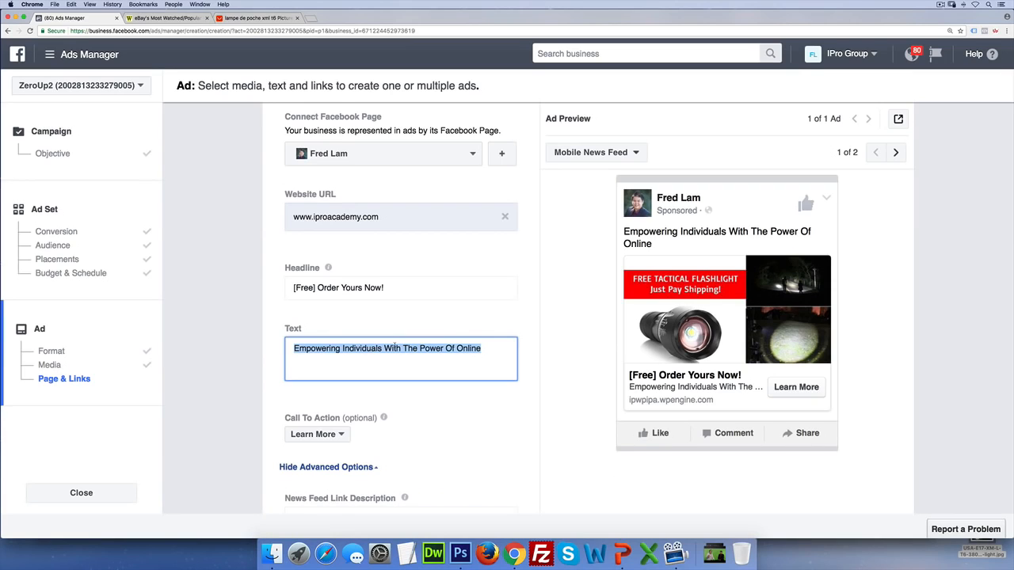
click(490, 347)
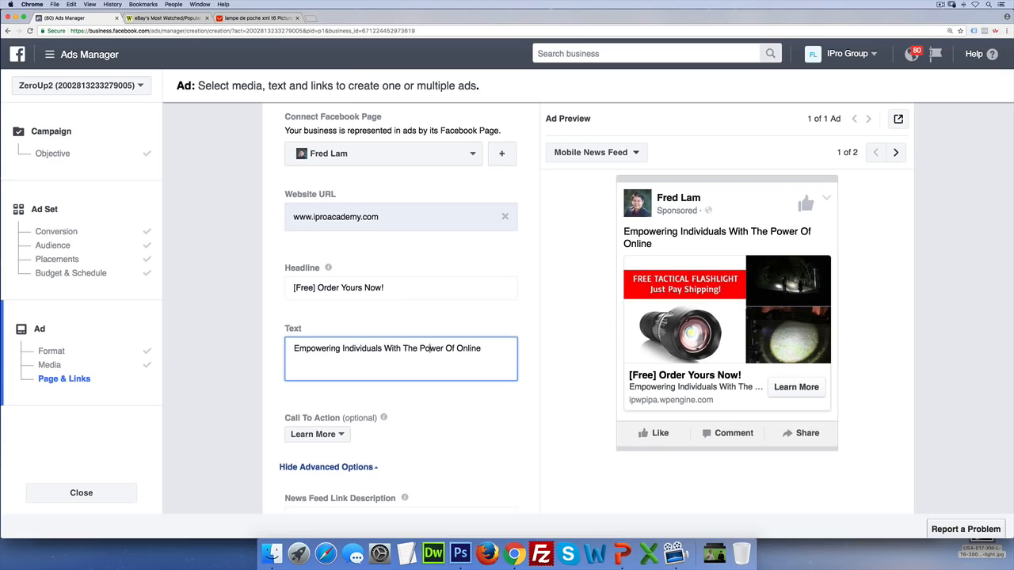
key(super+a)
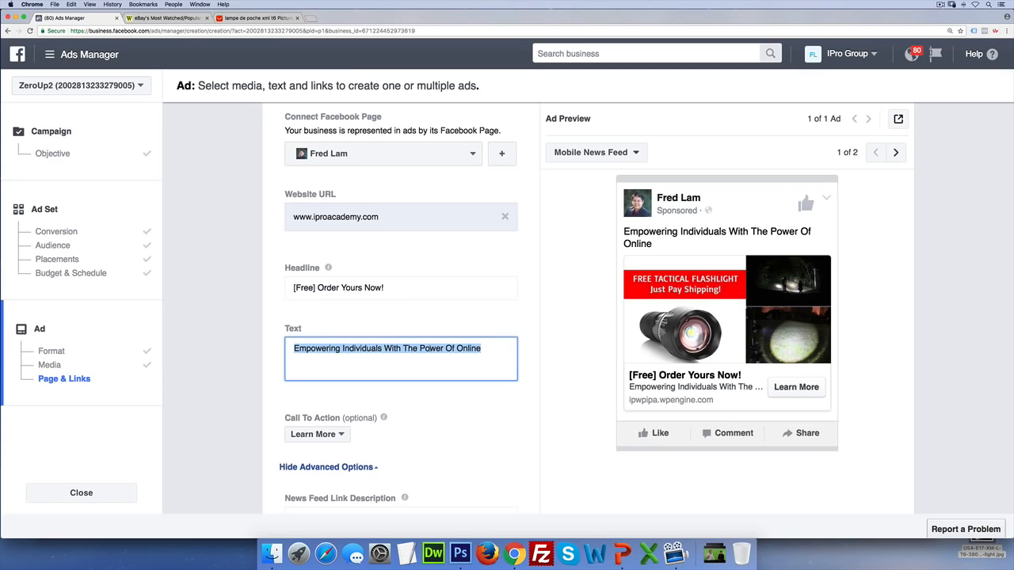
text(This)
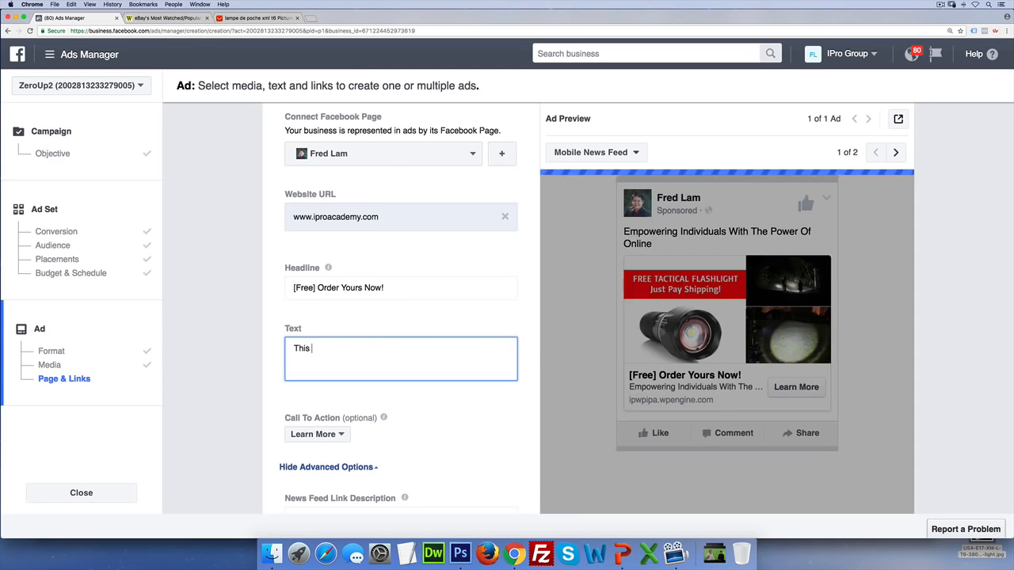
text( Innovative Tactical F)
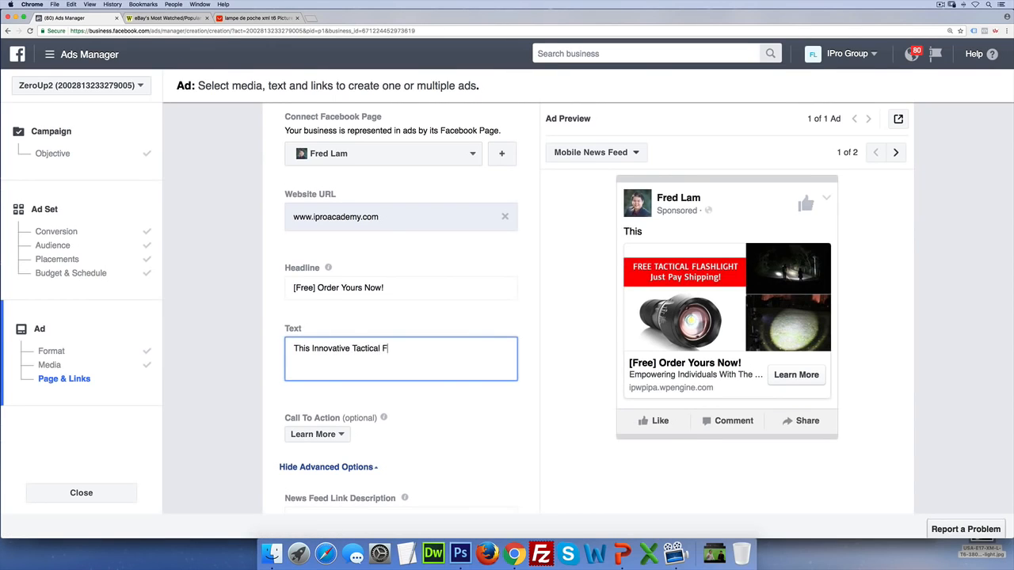
text(lashlight Is 10XS)
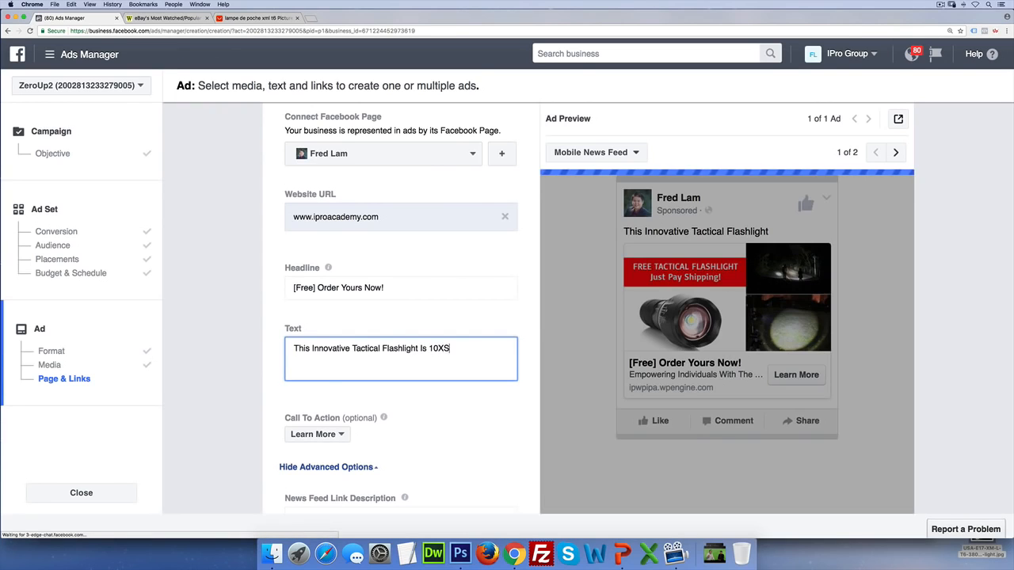
key(BackSpace)
text(x St)
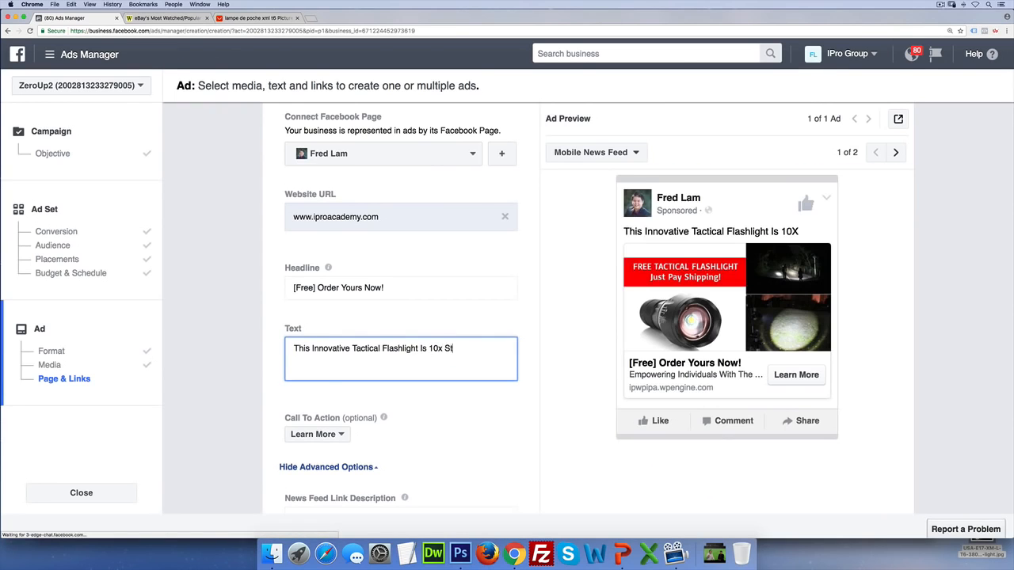
text(ronger Than Your Tradit)
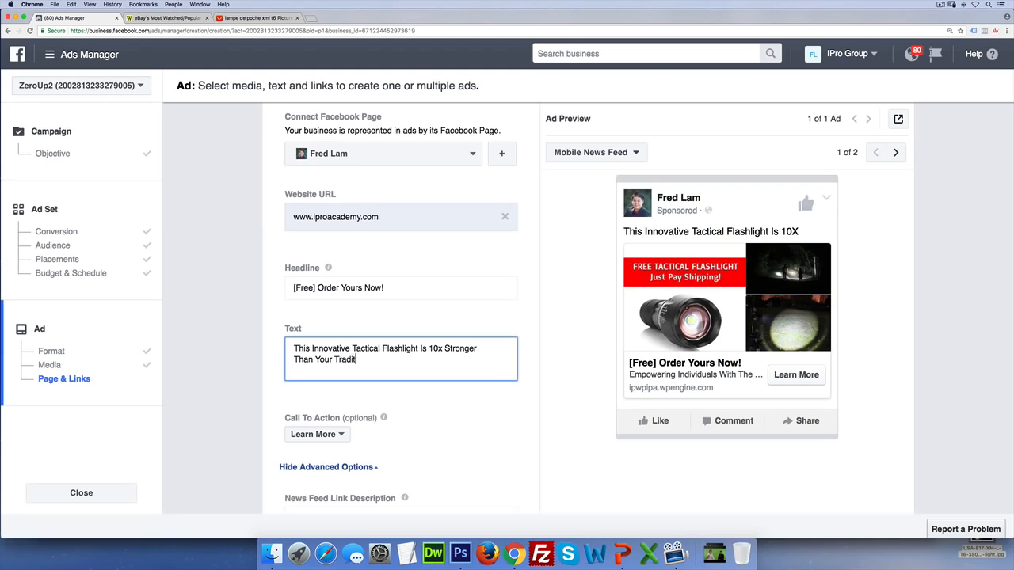
text(ional Light. We're Giving )
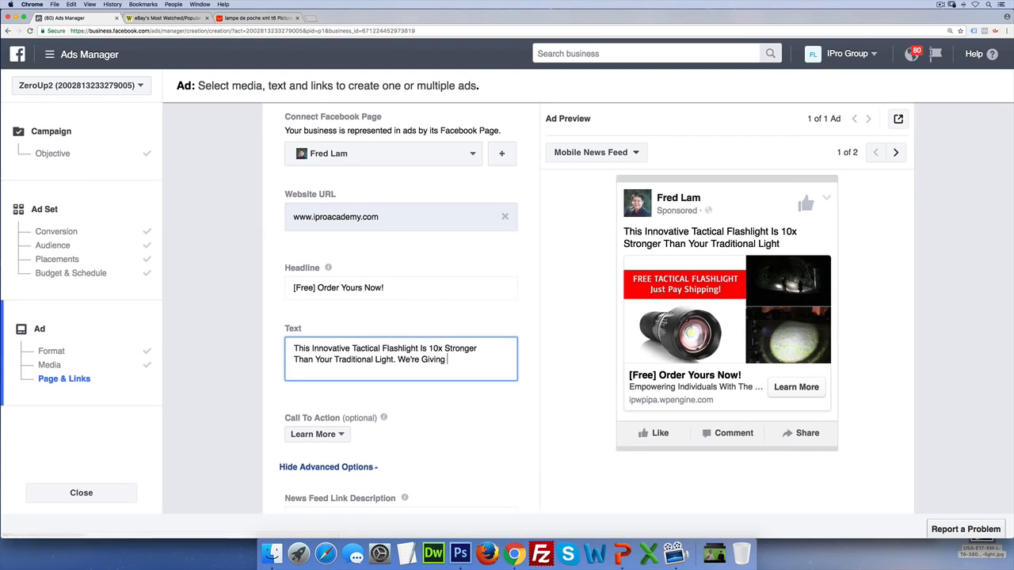
Complete the ad's main text with "Away 97 Of These For You To Try! Just Pay Shipping!"
text(Away )
text(97)
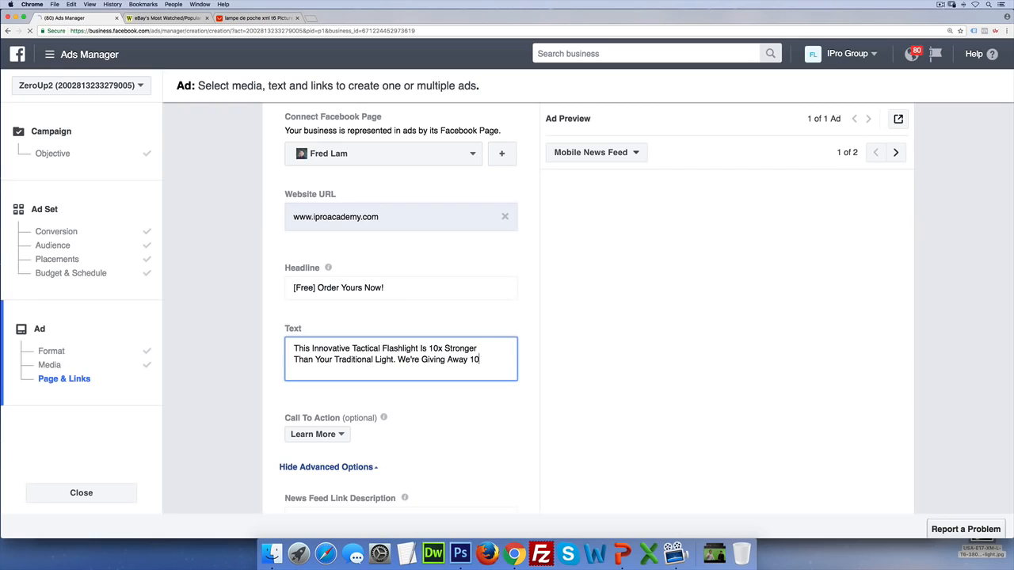
text( Of Th)
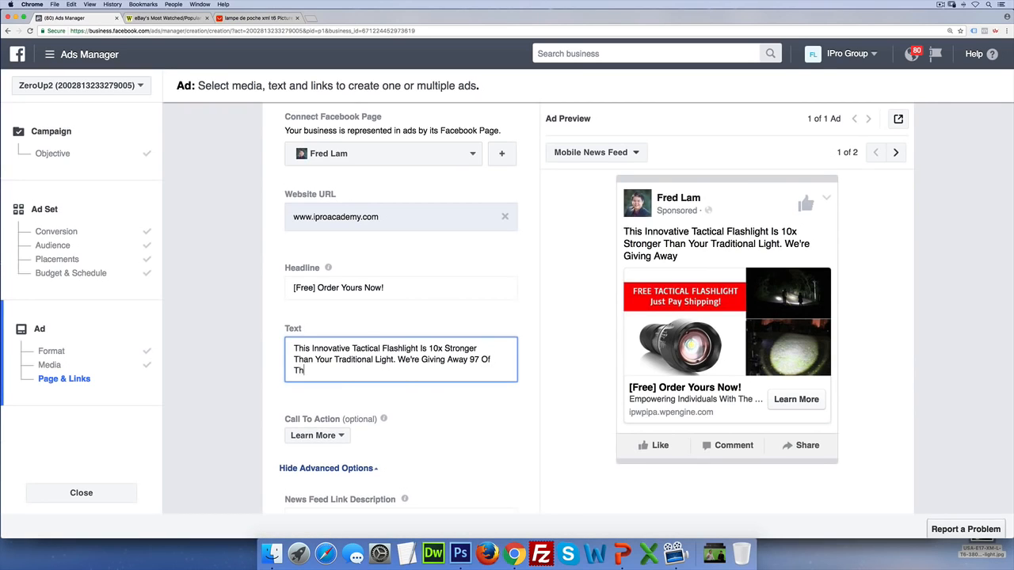
key(BackSpace)
key(BackSpace)
key(BackSpace)
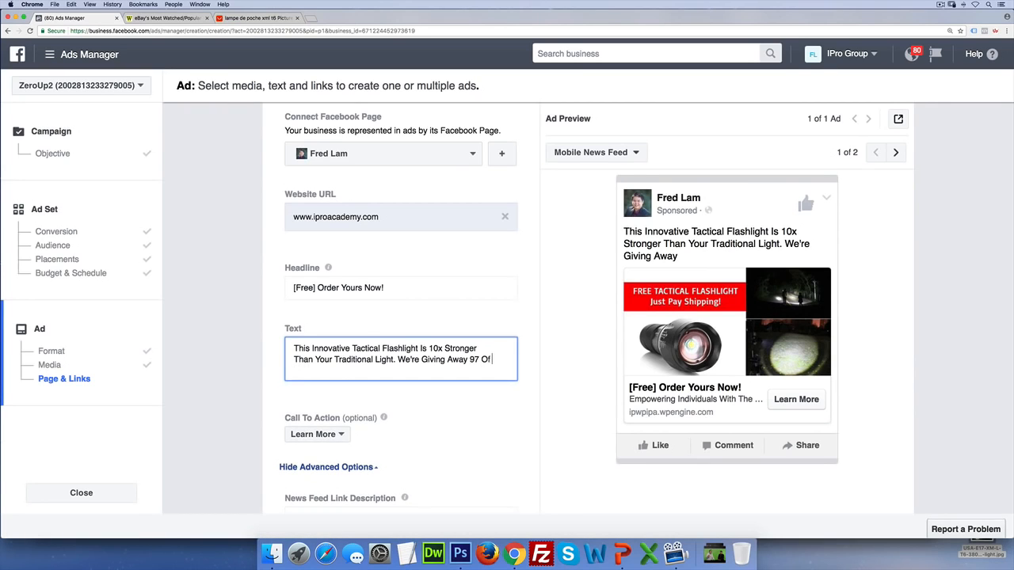
text(These For yo)
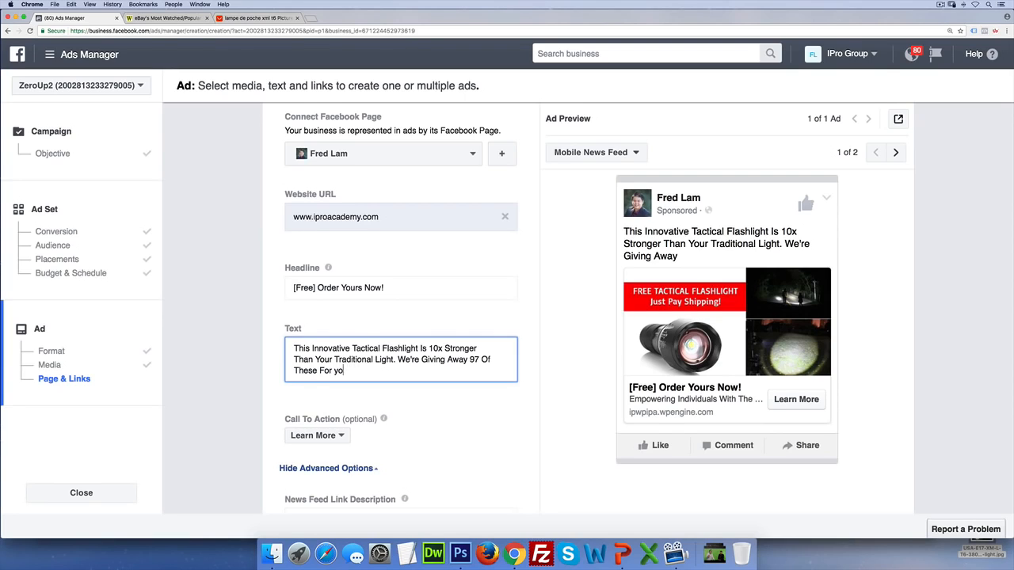
text(uou )
text(You )
text(To Try! Just Pay Shipping!)
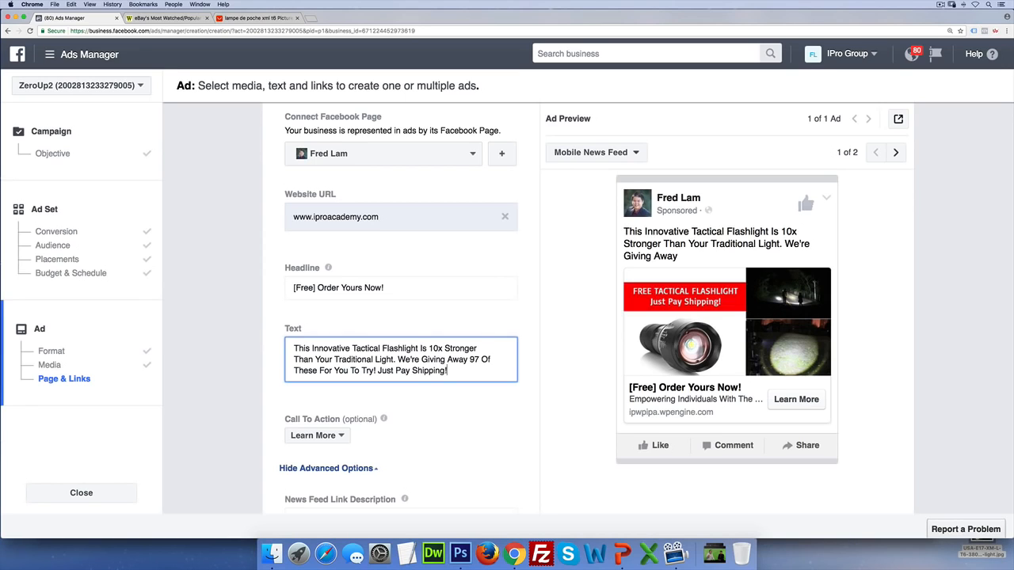
Set the call to action to Shop Now and the News Feed link description to "FREE For A Limited-Time! Just Pay S/H!"
click(341, 435)
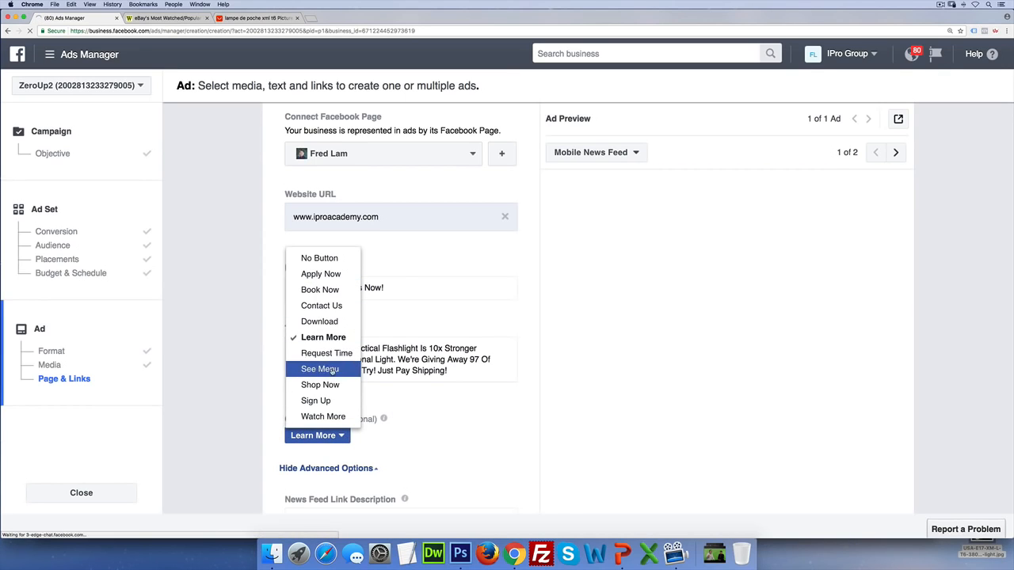
click(320, 384)
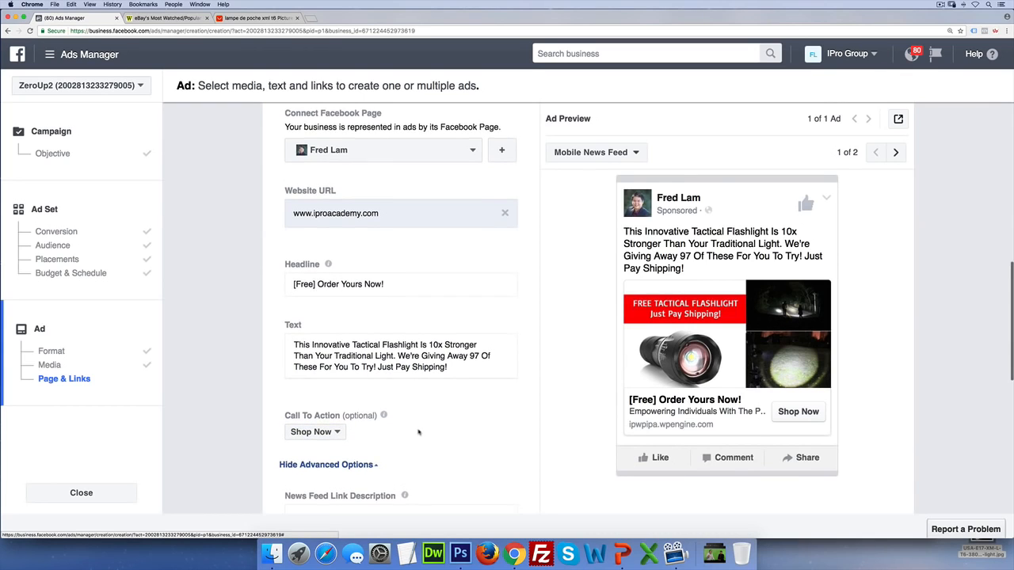
scroll(404, 424, down, 3)
click(393, 416)
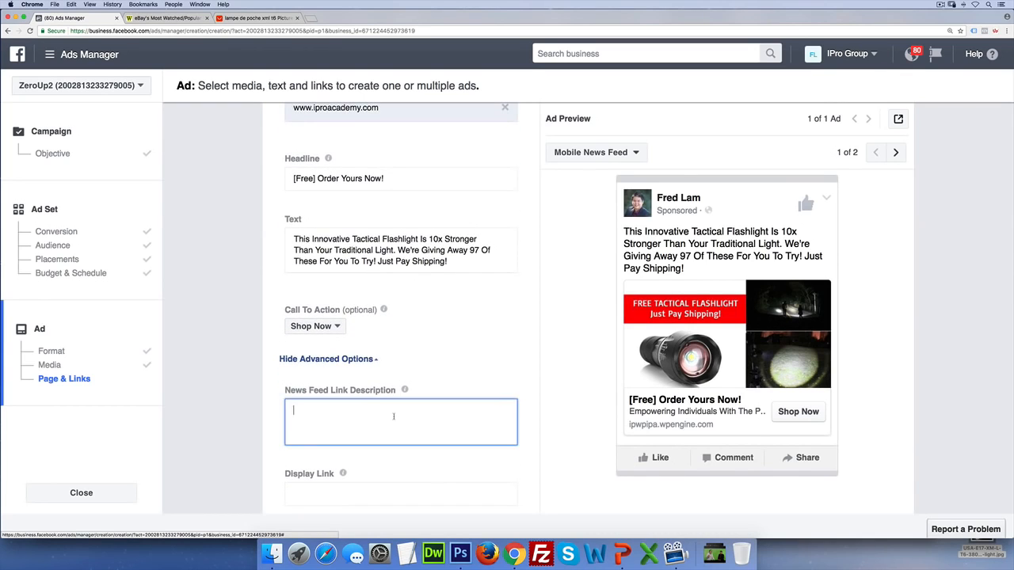
scroll(392, 417, down, 1)
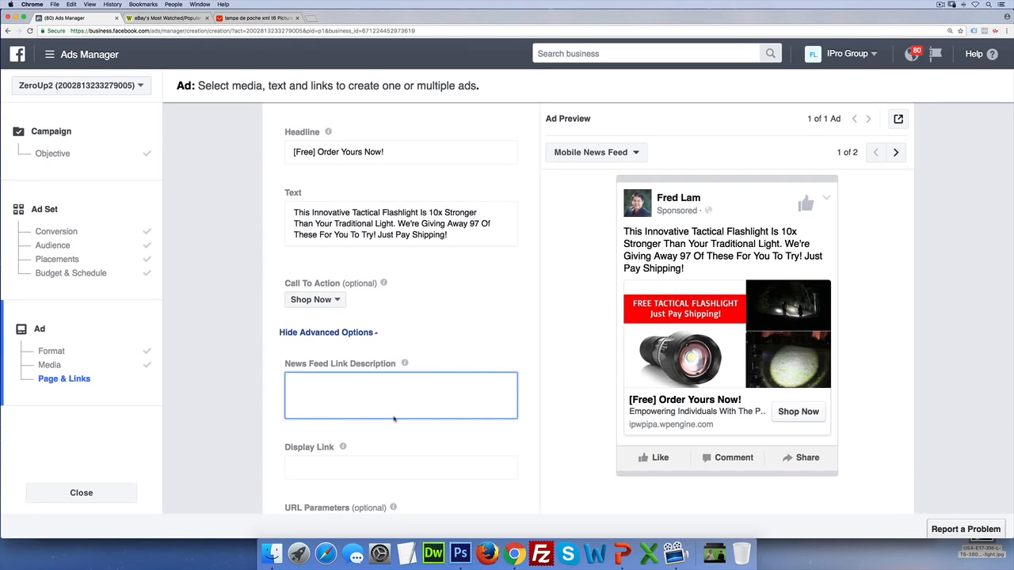
text(This Is)
key(super+a)
text(Free F)
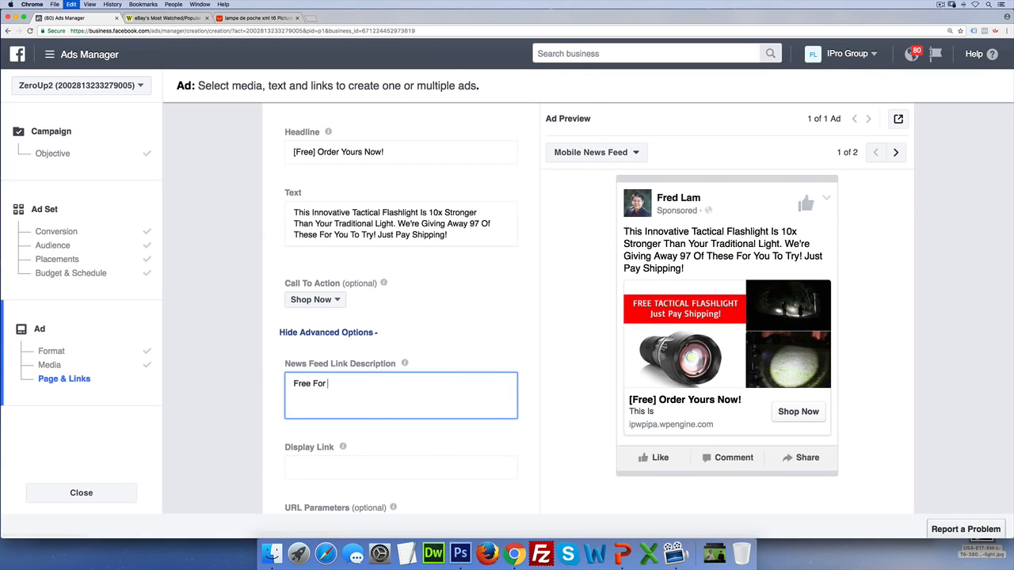
key(super+a)
text(FREE For A Limited)
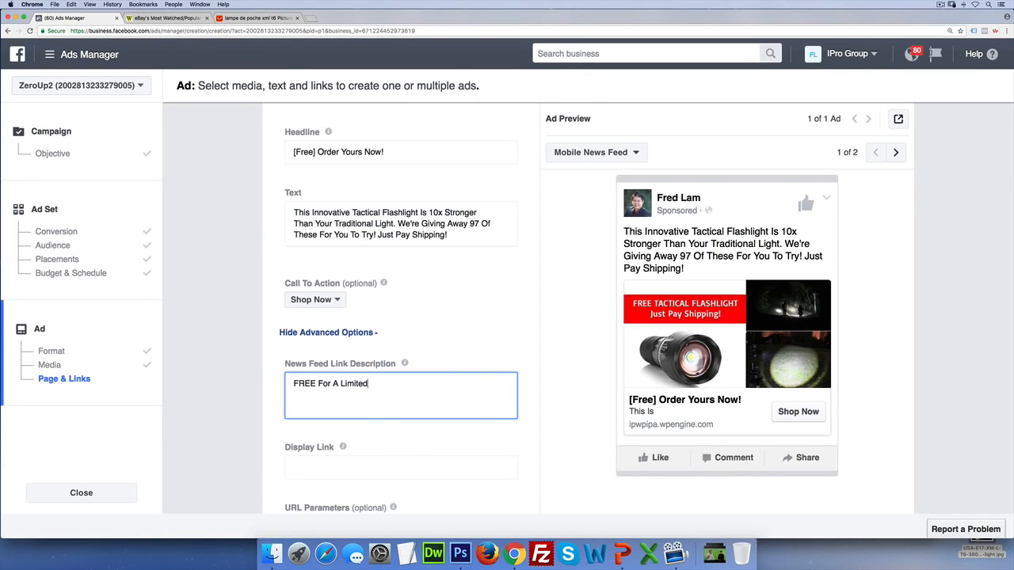
text(-Time! Just Pay S/H!)
click(385, 465)
text(www.iPro)
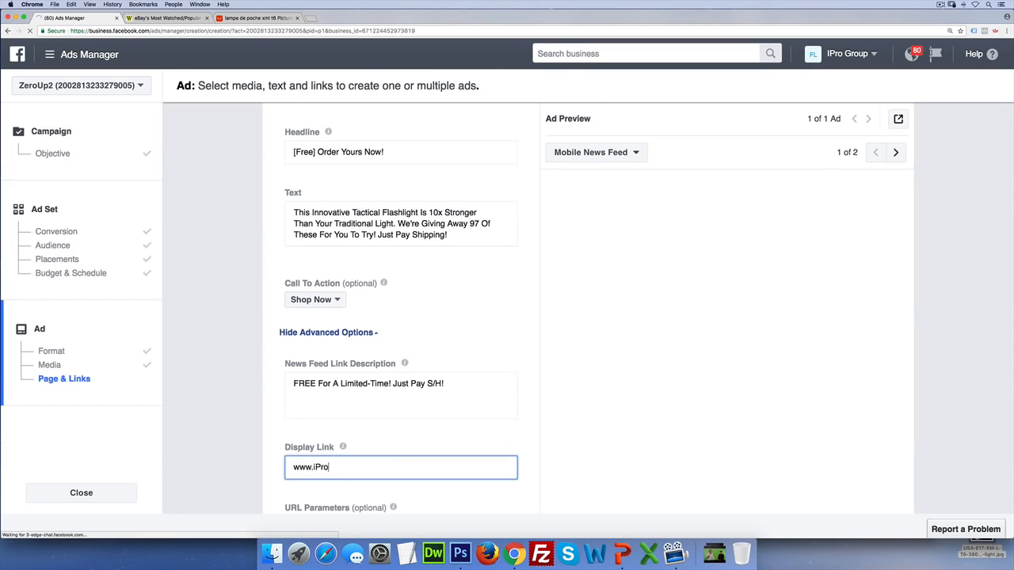
text(Academy.com)
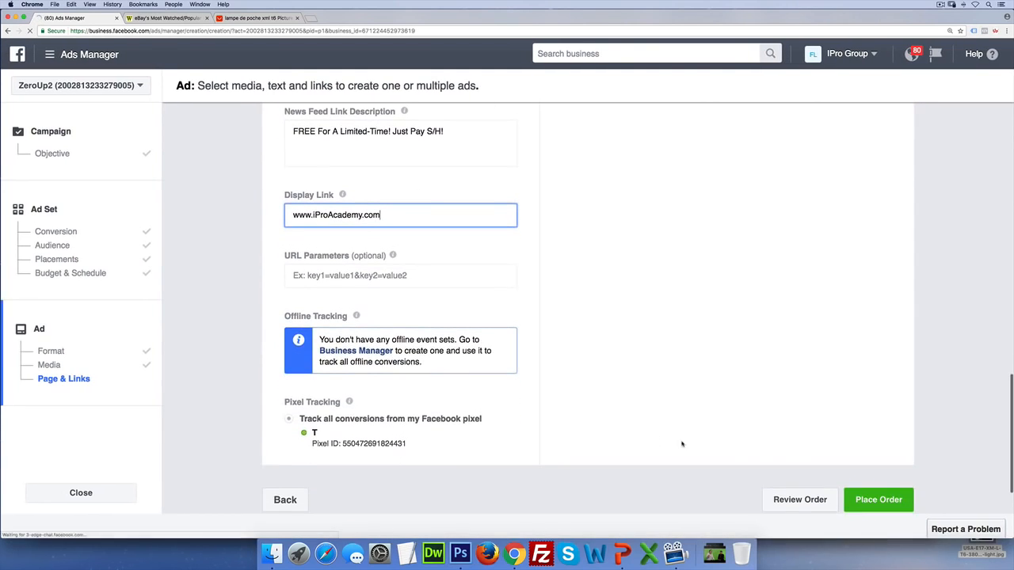
Replace the ad's main text with "[FREE GIVEAWAY] This Tactical Flashlight So So Powerful That It May Blind Attackers!"
scroll(532, 404, up, 5)
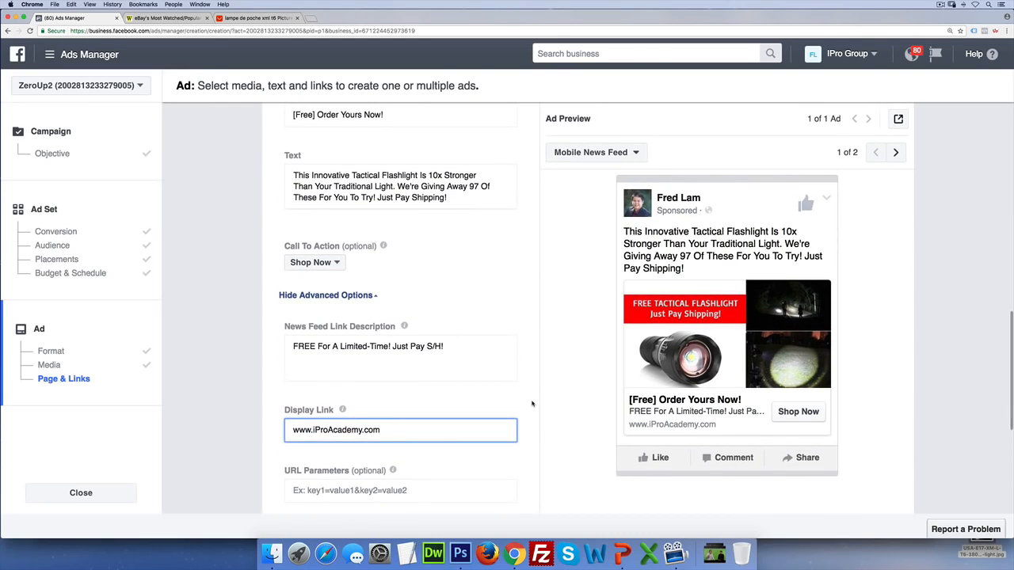
triple_click(456, 184)
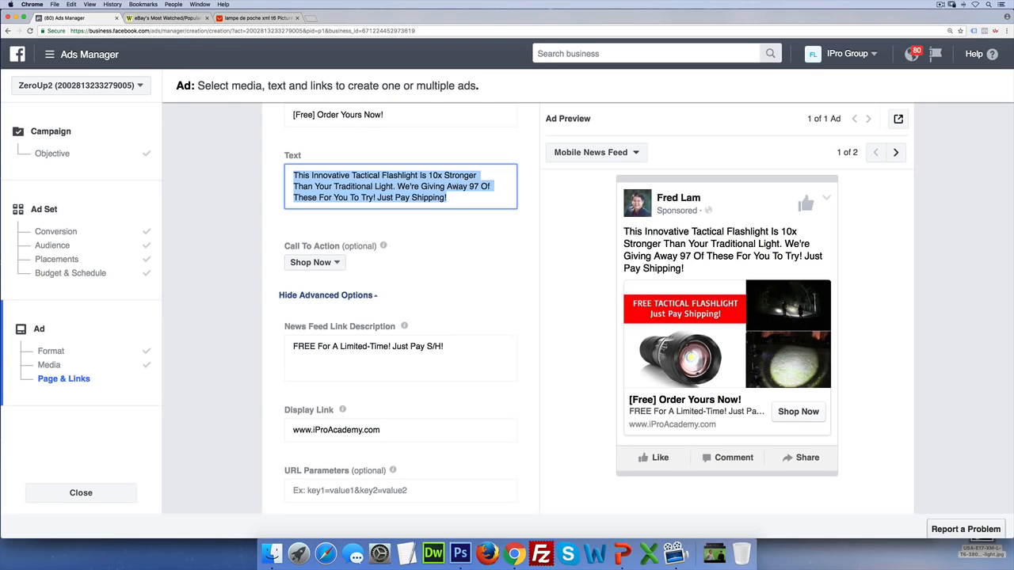
text([FREE GI)
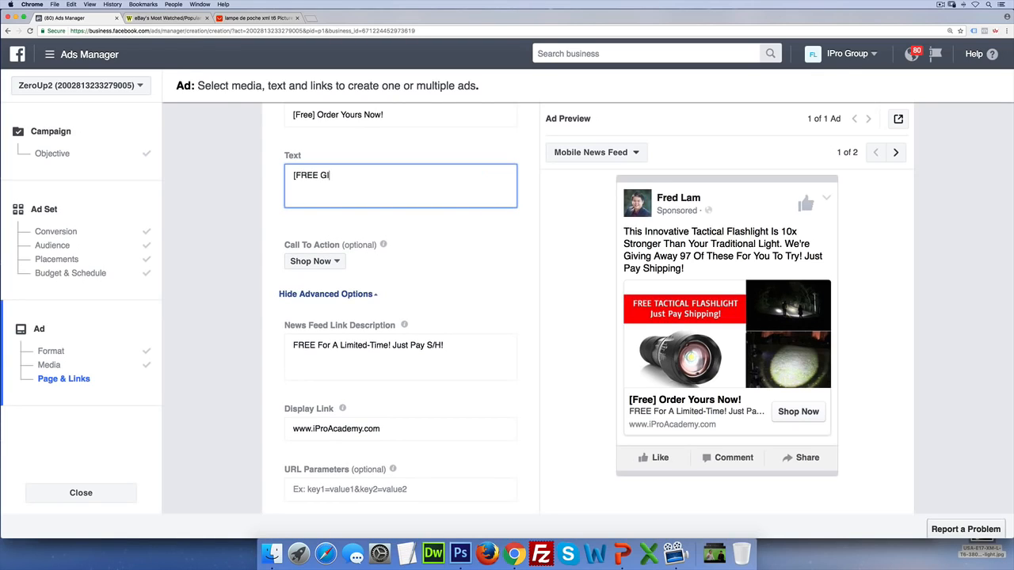
text(VEAWAY)
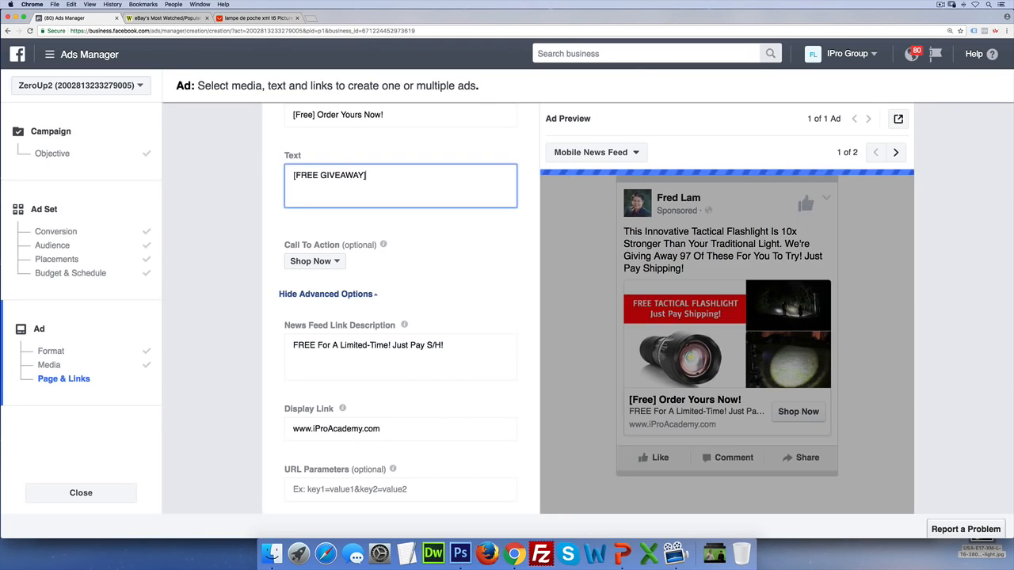
text(] This Ta)
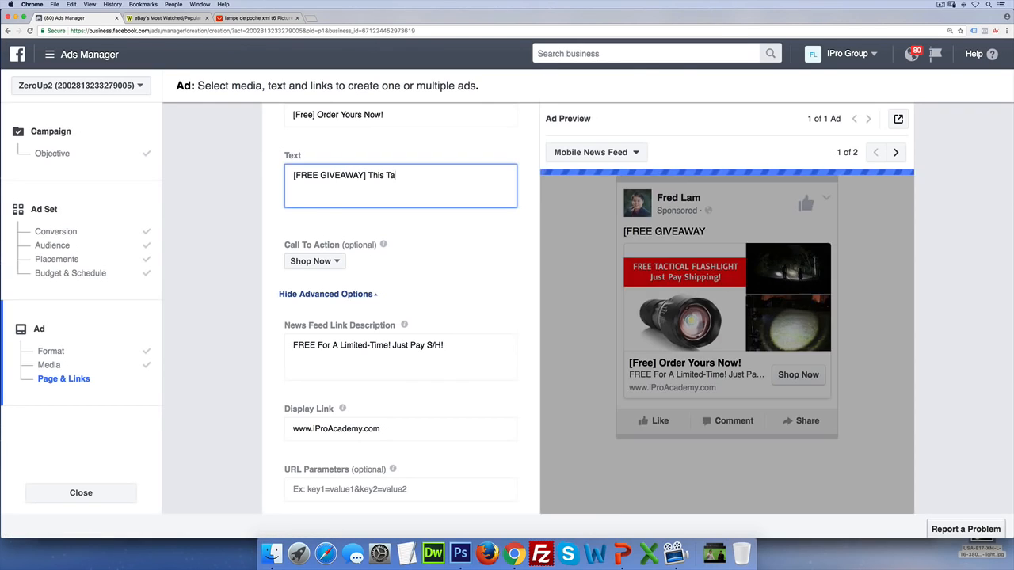
text(ctical Flash)
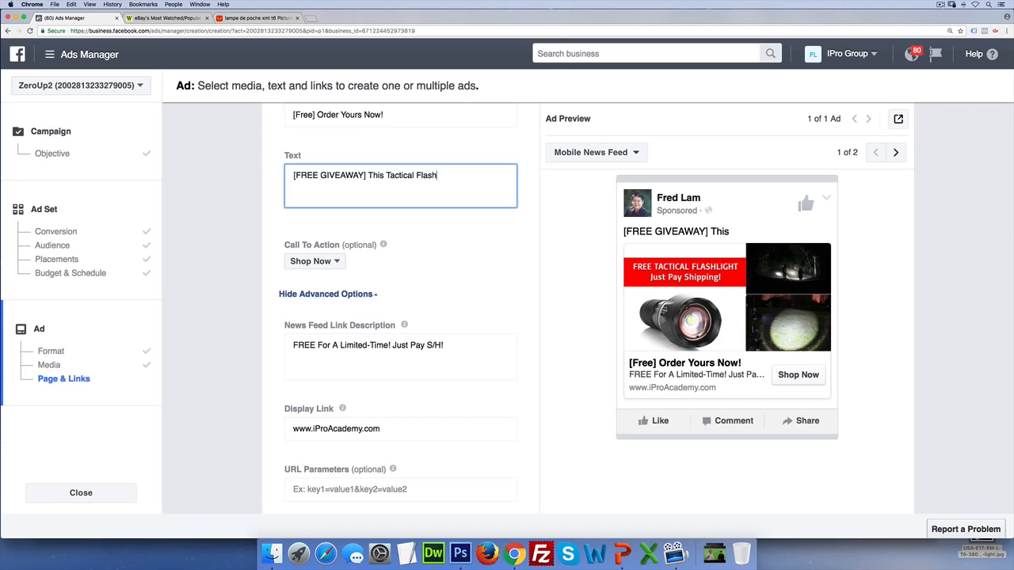
text(light So So Powerful That )
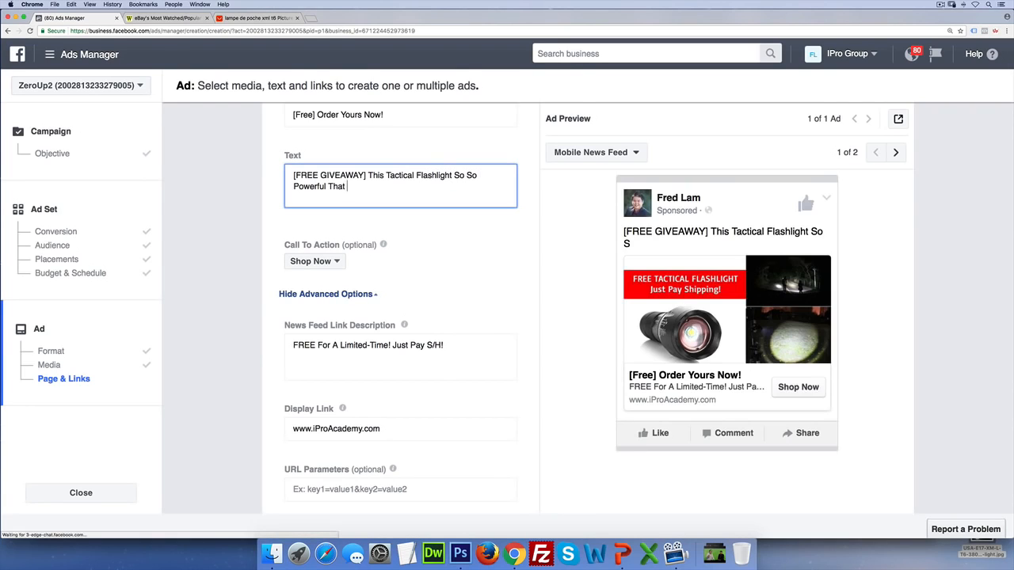
text(It May Blind)
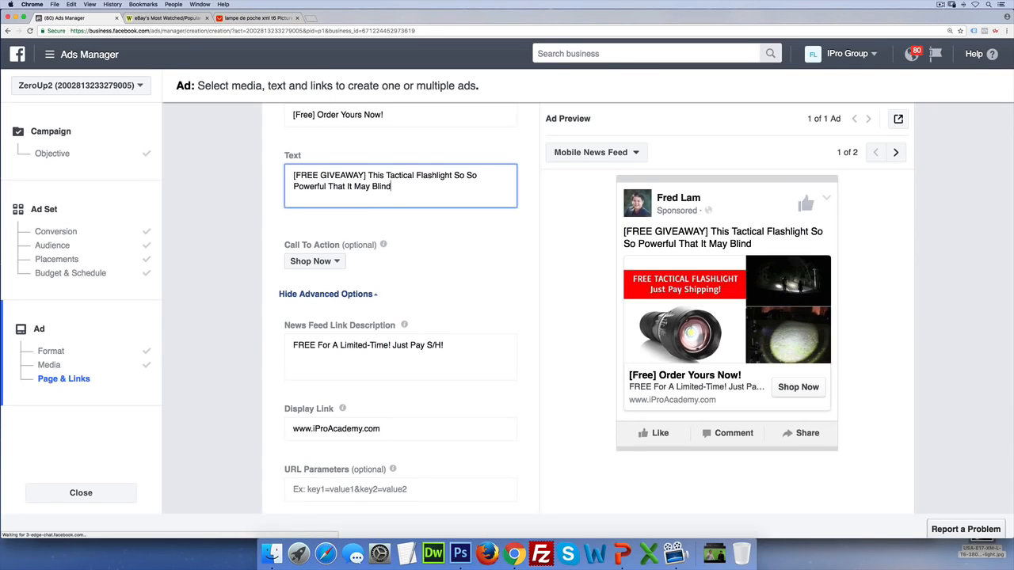
text( Attackers)
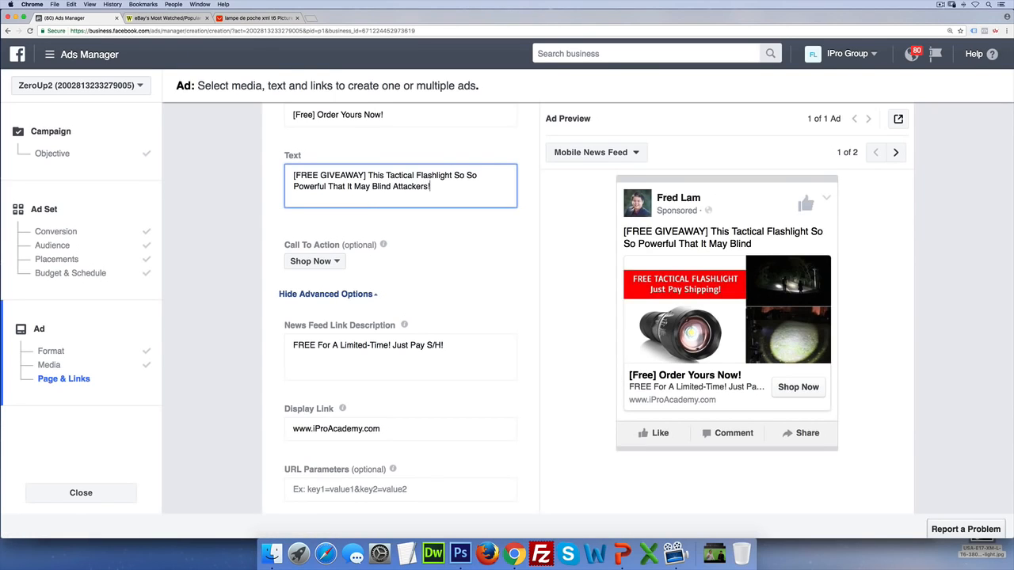
text(!)
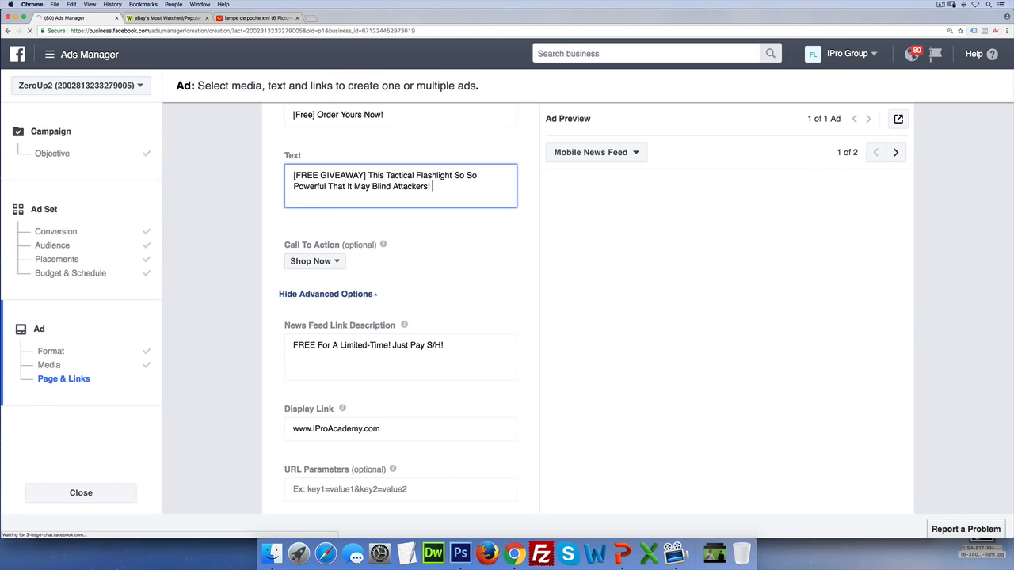
Continue the ad's main text with "For A Limited Time, We're Giving Away 100 Of These For You To Try!"
text( For A Limited time)
key(BackSpace)
key(BackSpace)
key(BackSpace)
key(BackSpace)
text(Time,)
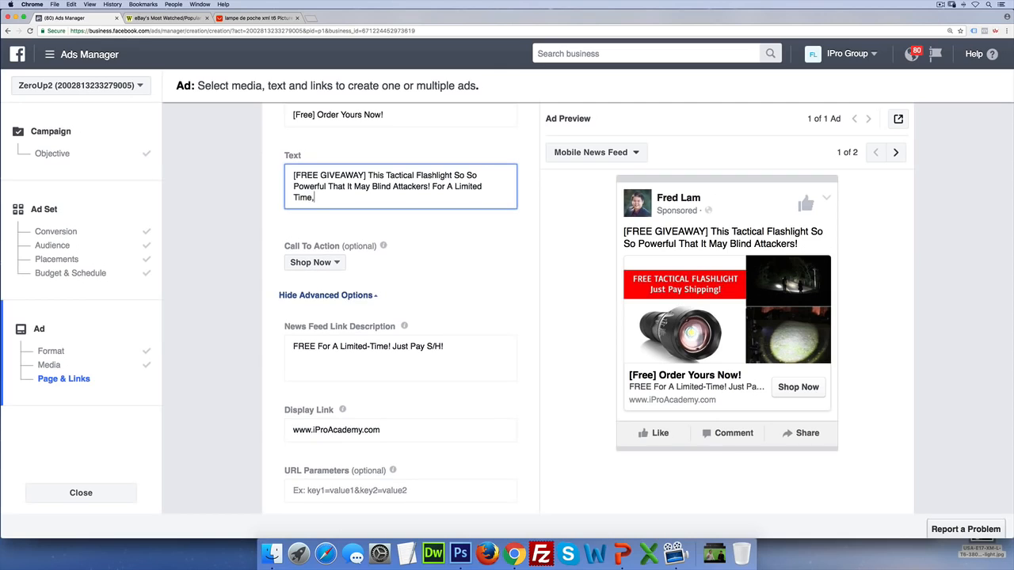
text( We're Give)
text(ing Away )
text(100 Of T)
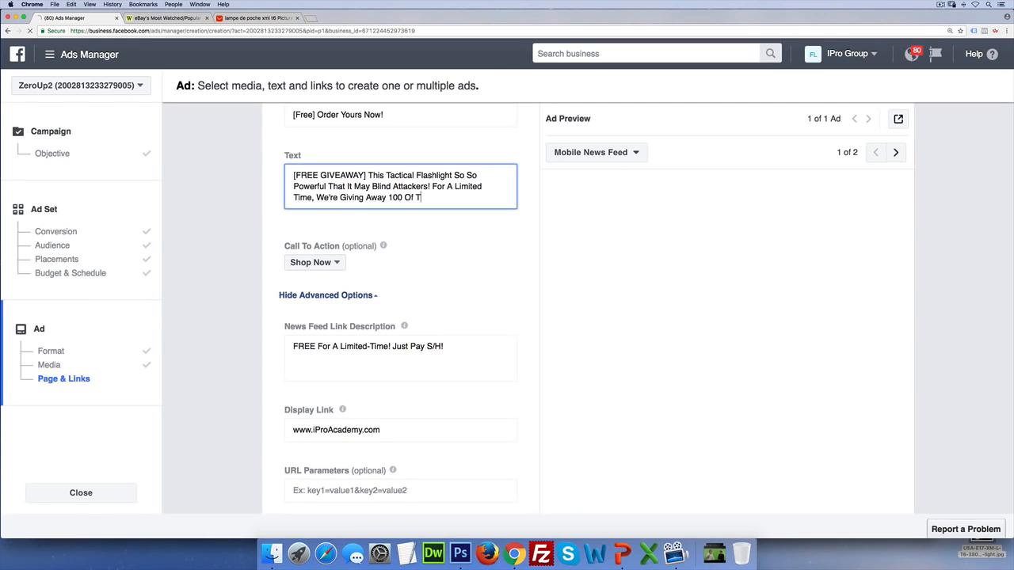
text(hese For You)
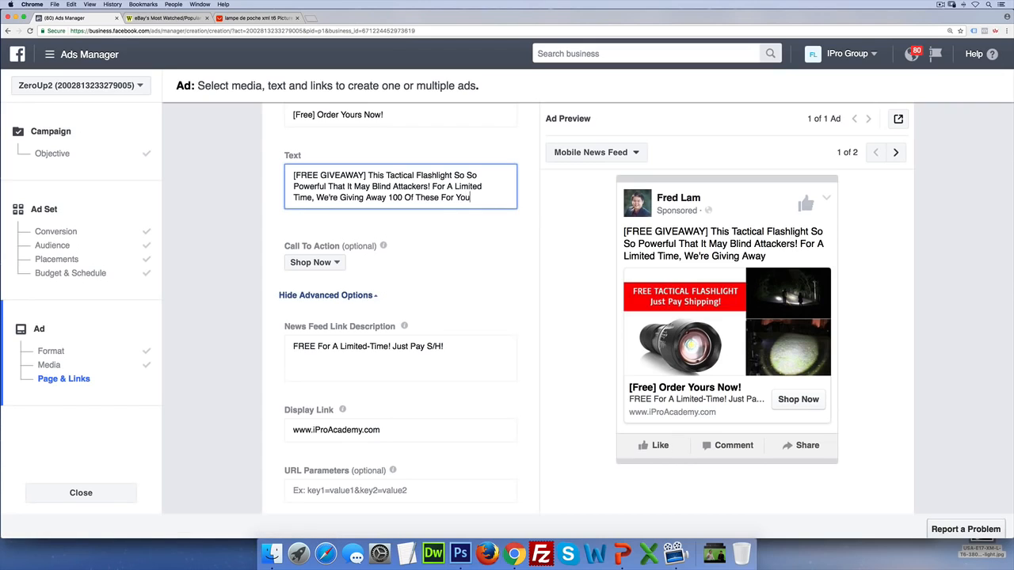
text( To Try! )
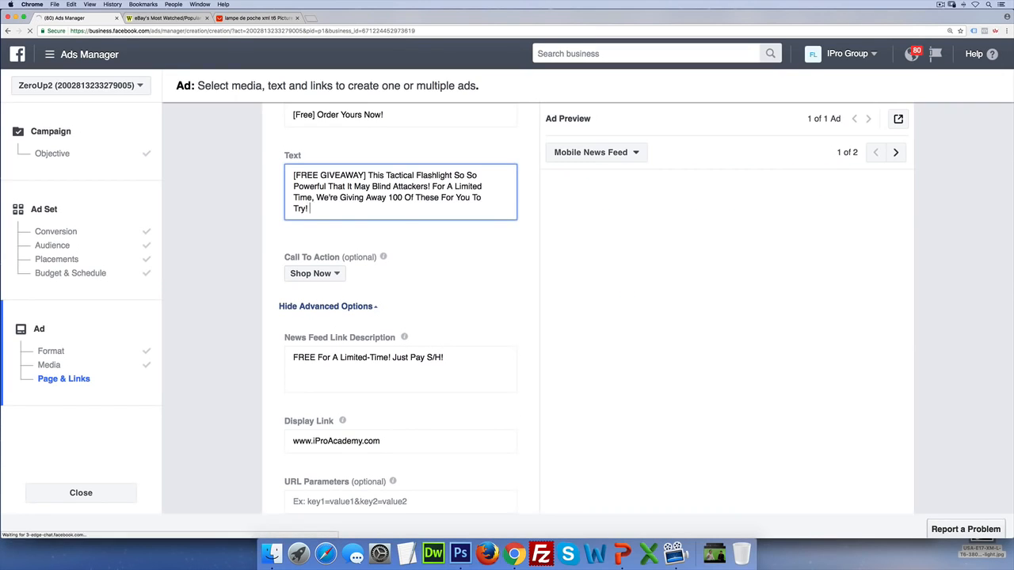
Finish the ad's main text with "Just Pay Shipping! Order Yours Below!" and review the ad preview
text(Just Pay Shipping! Ord)
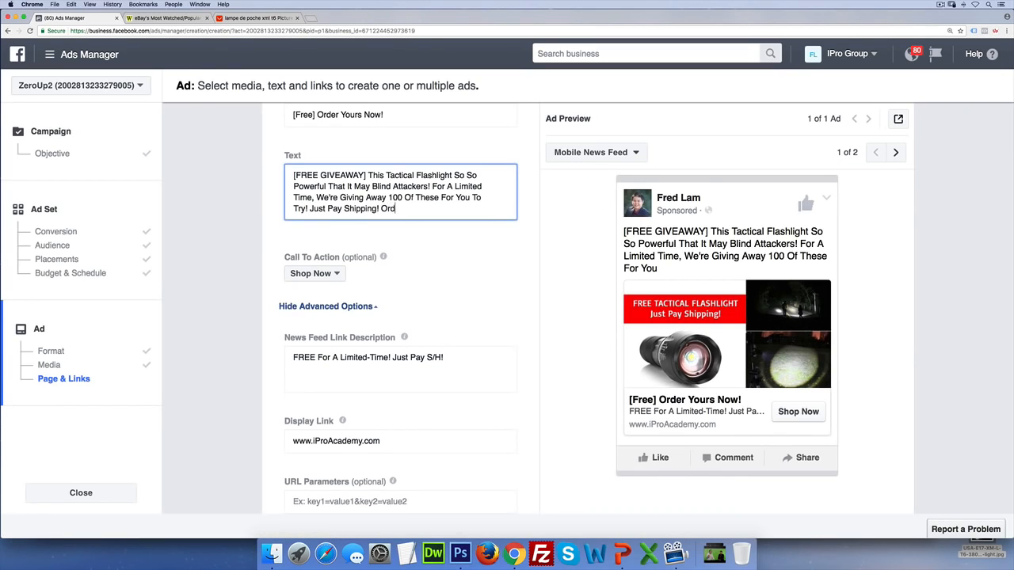
text(er Yours Below!)
scroll(484, 271, down, 5)
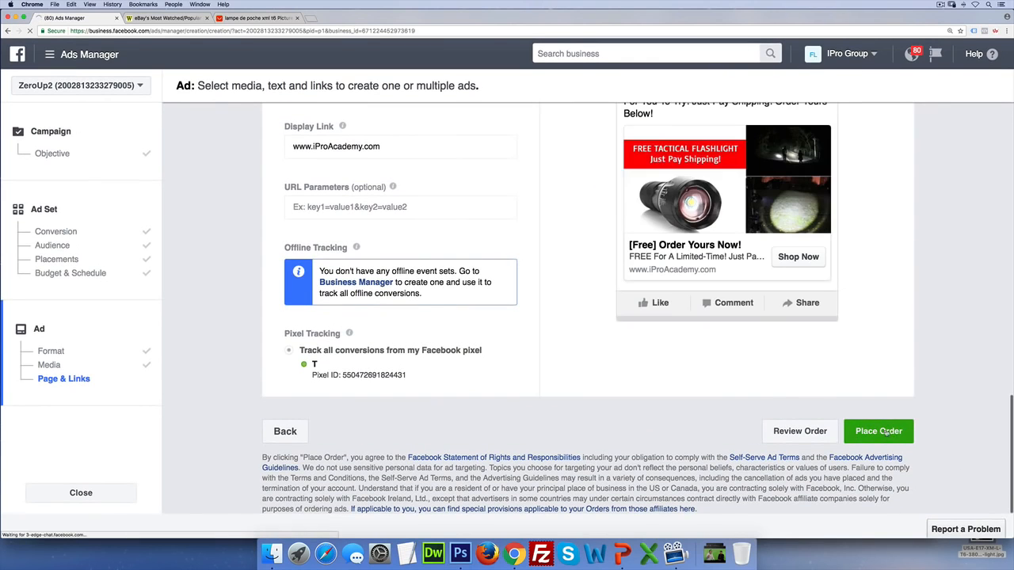
scroll(770, 393, up, 3)
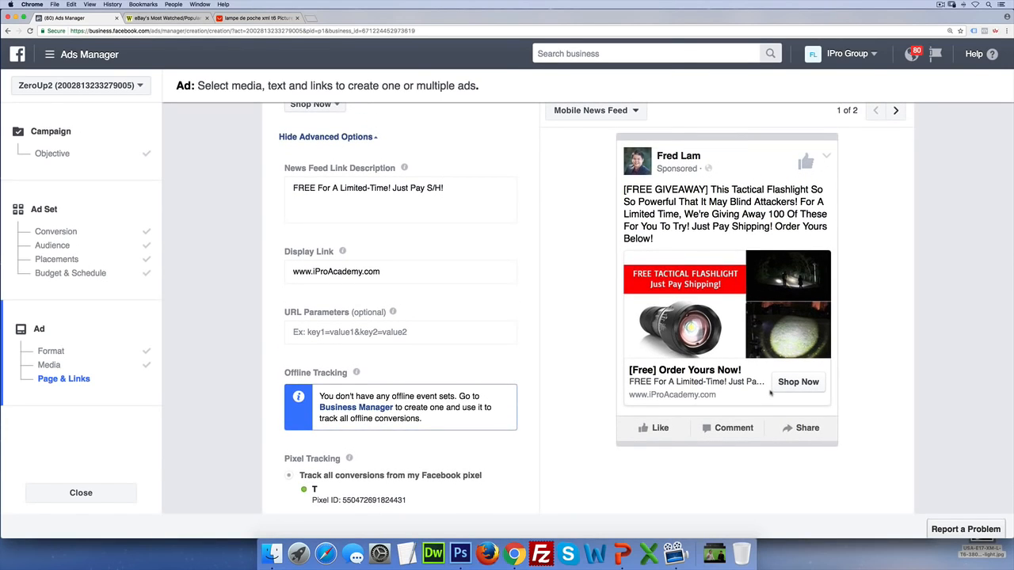
Switch to the PowerPoint presentation and advance past the "What You'll Learn Today" slide
key(super+Tab)
key(super+Tab)
key(super+Tab)
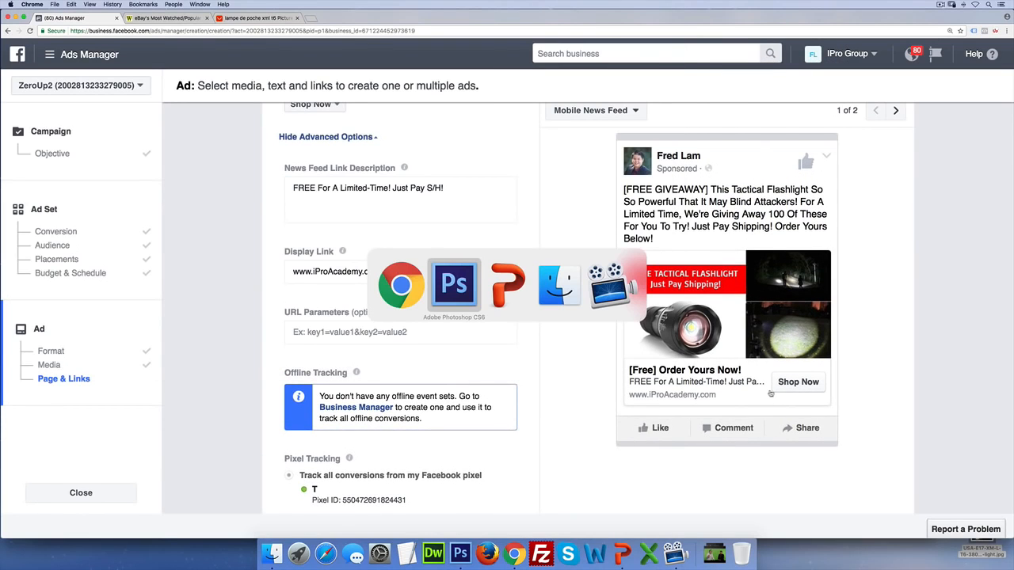
key(super+Tab)
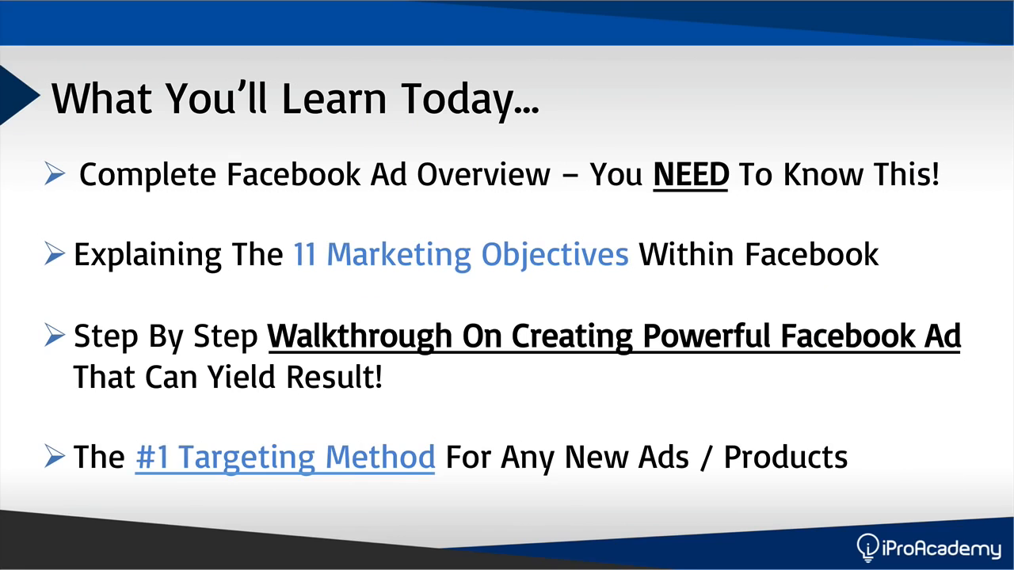
key(Right)
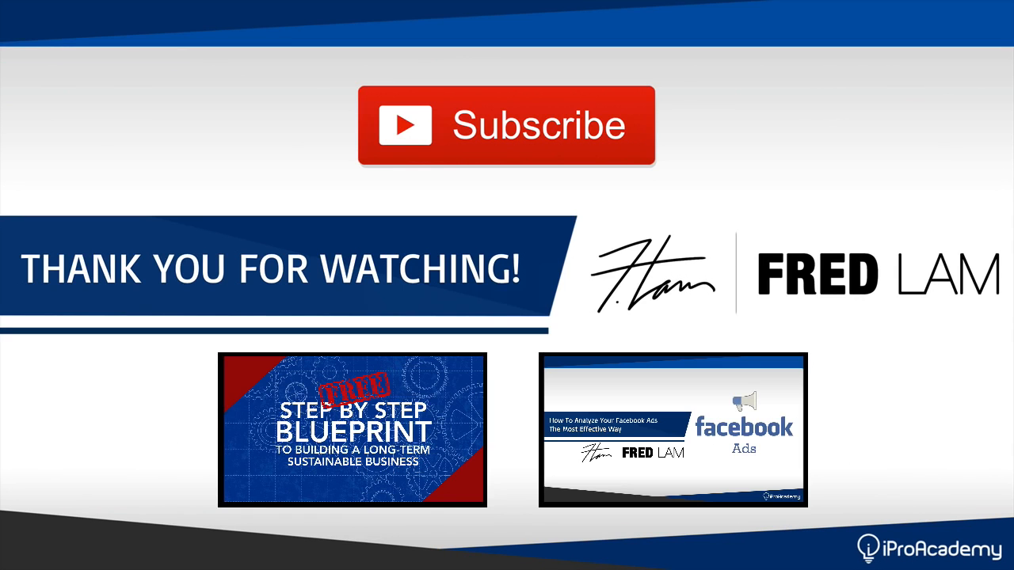